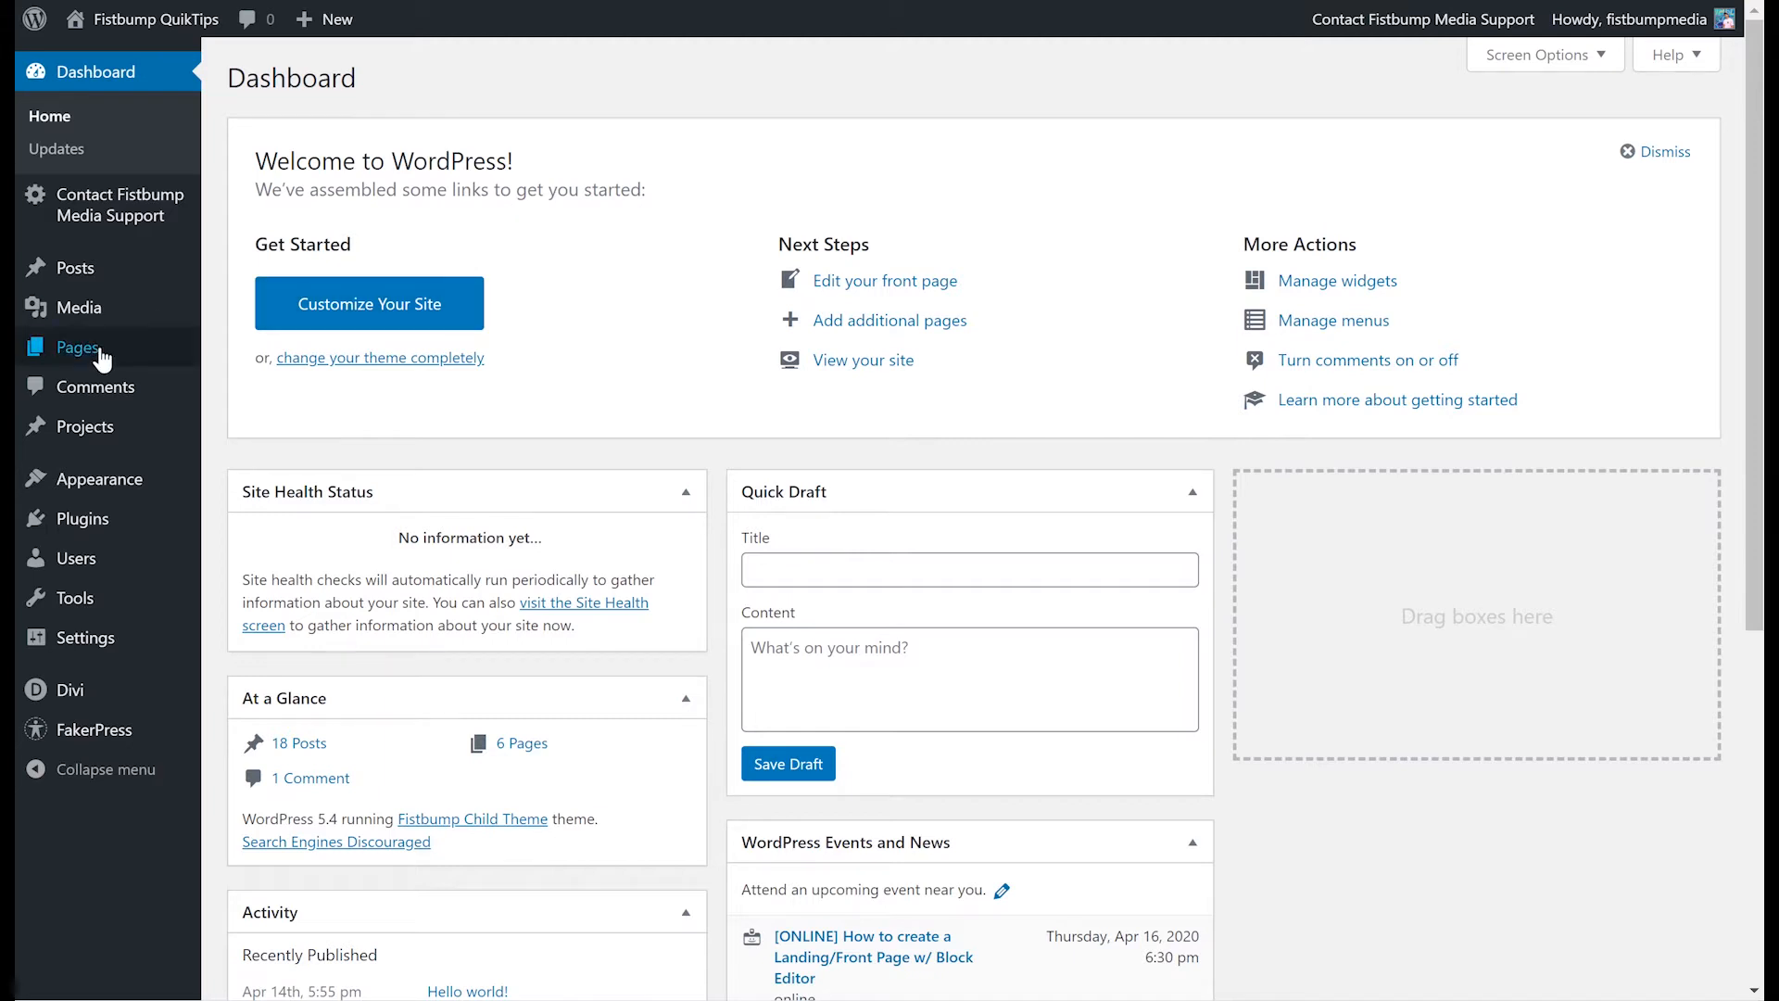
# - Open the list of all pages in the WordPress admin
pyautogui.moveTo(102, 359)
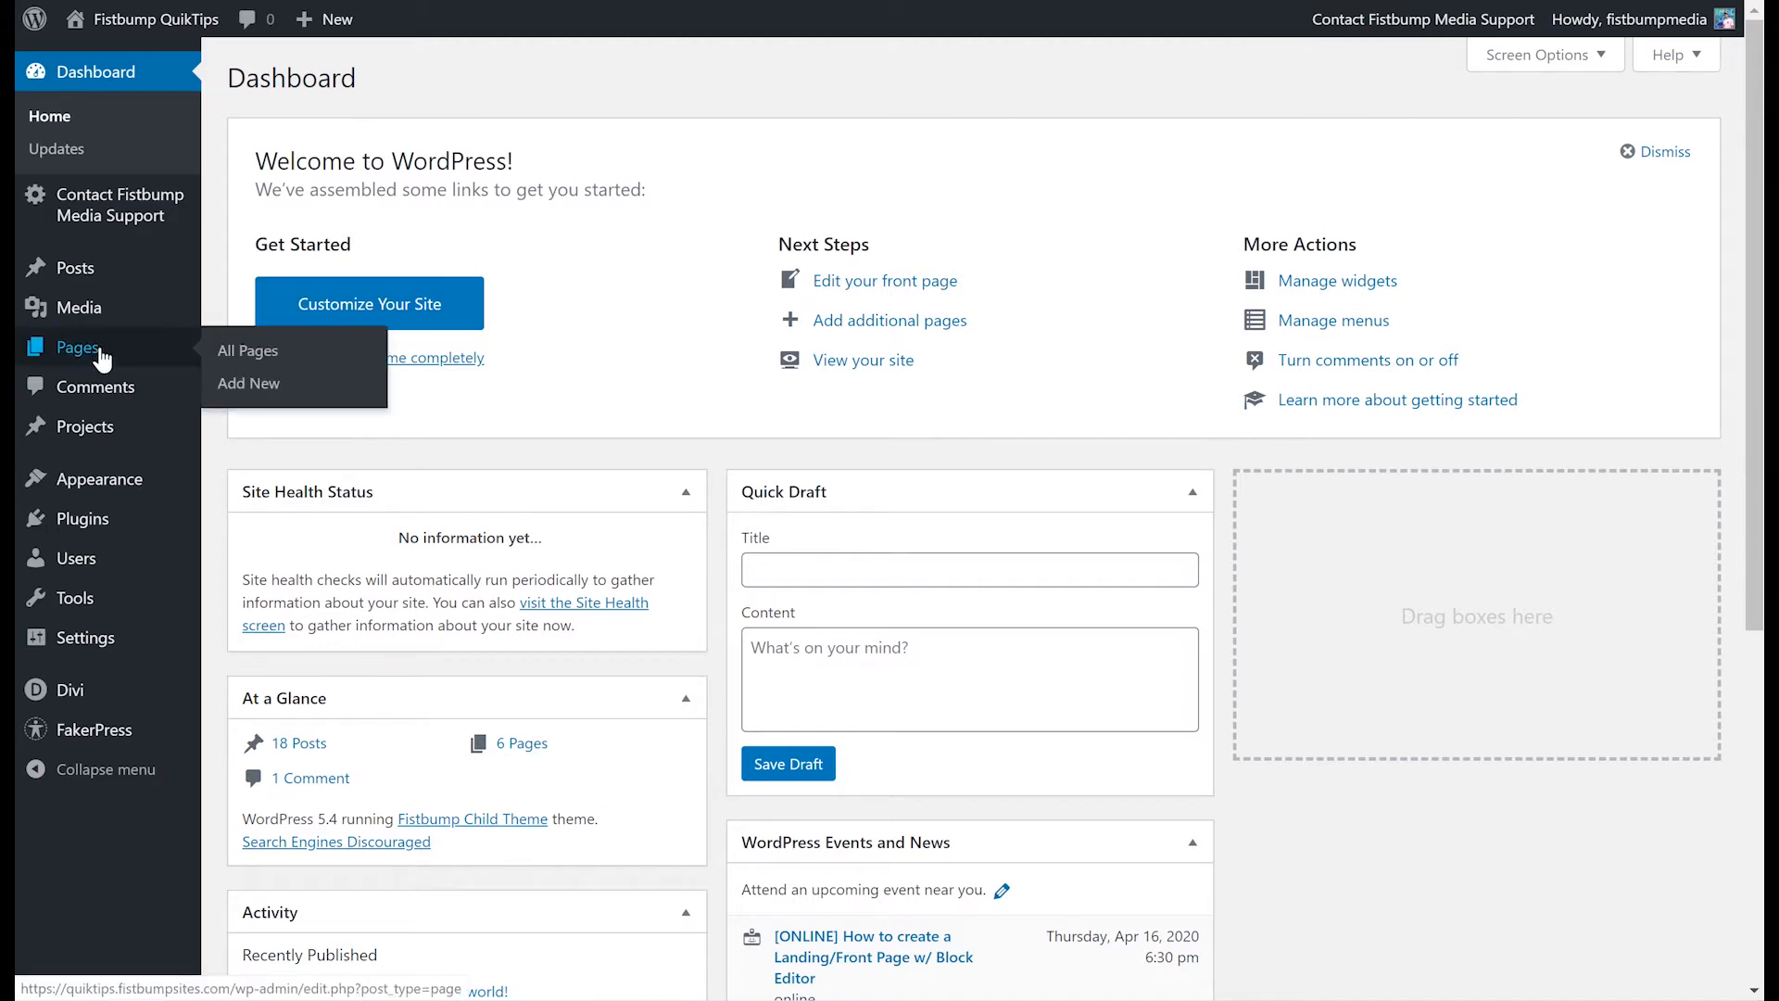
pyautogui.click(239, 352)
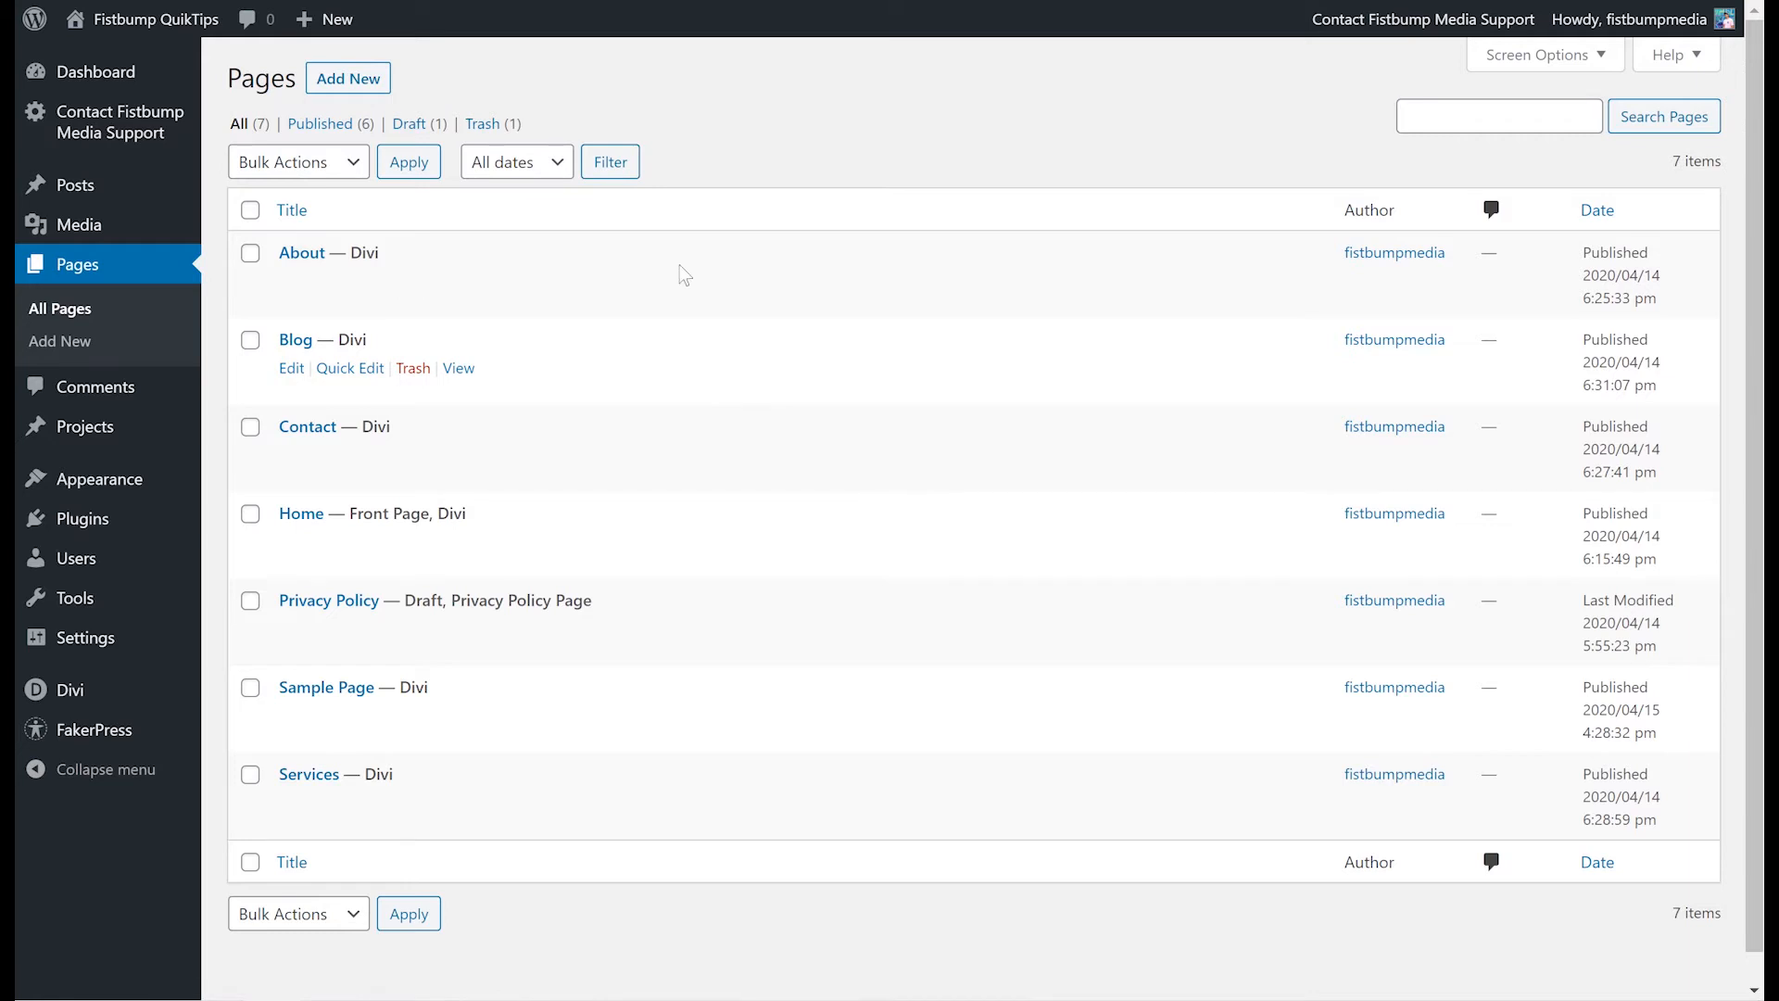
# - Visit the live site and open the Sample Page from the site navigation
pyautogui.moveTo(123, 48)
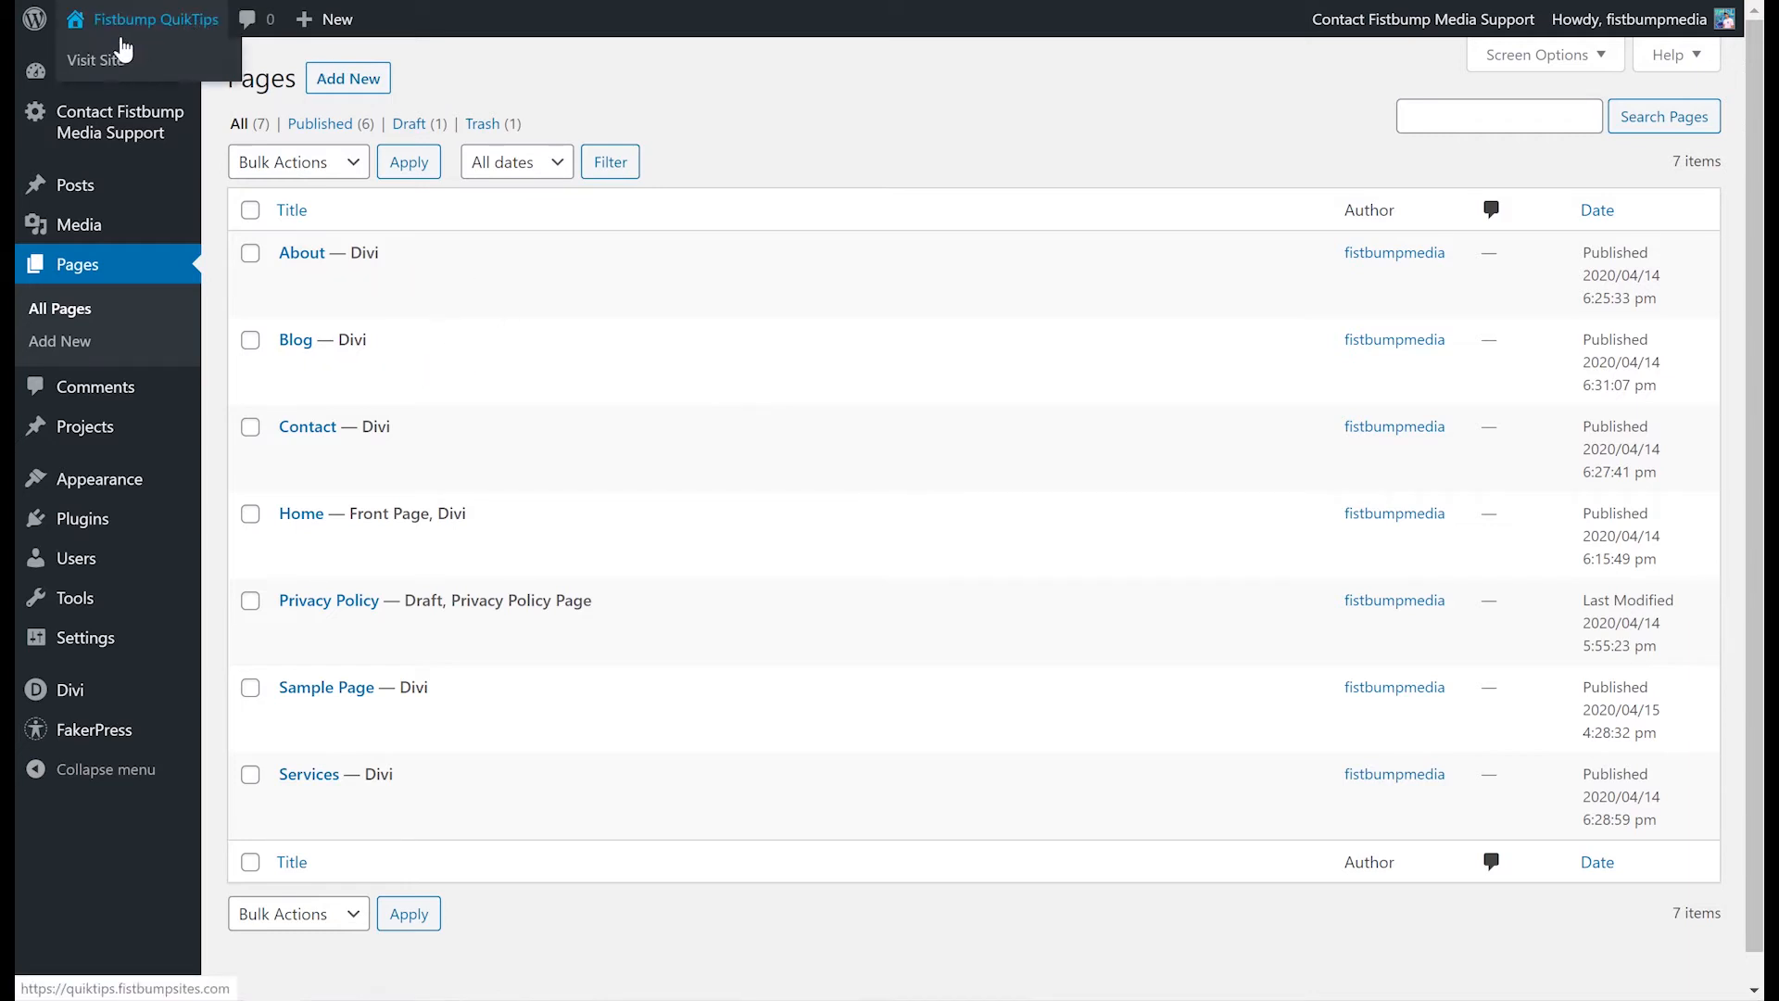
pyautogui.click(117, 63)
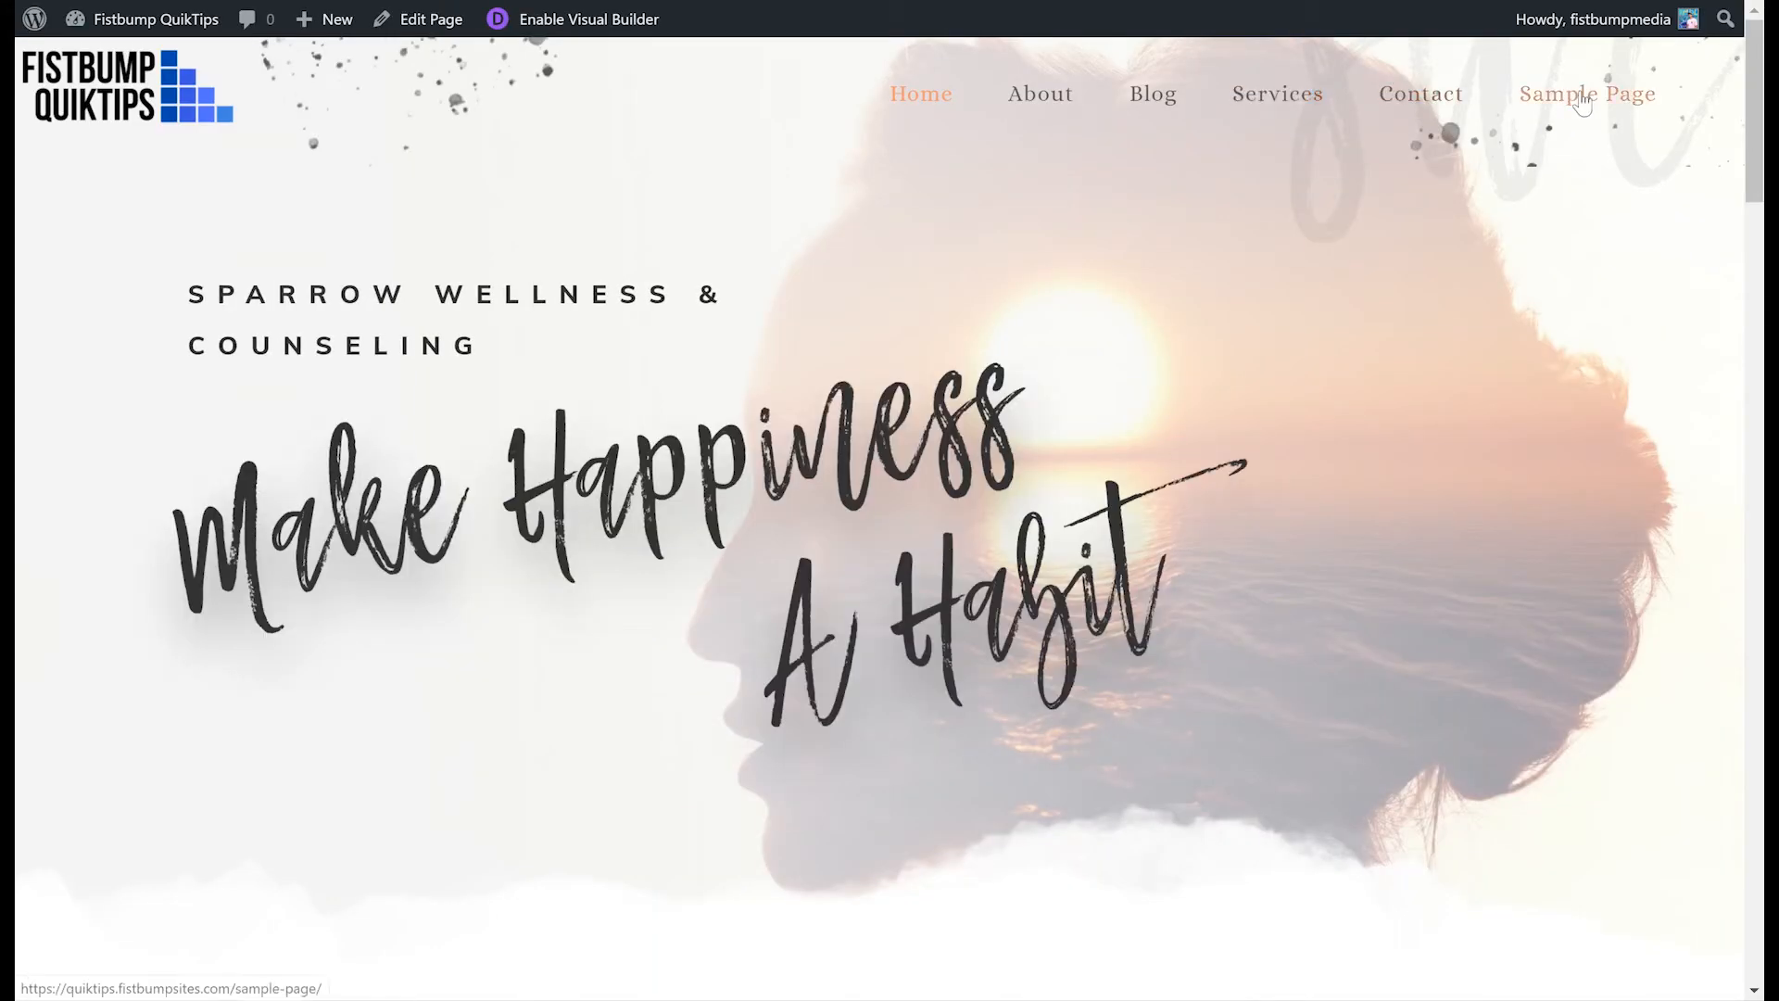
pyautogui.click(1581, 91)
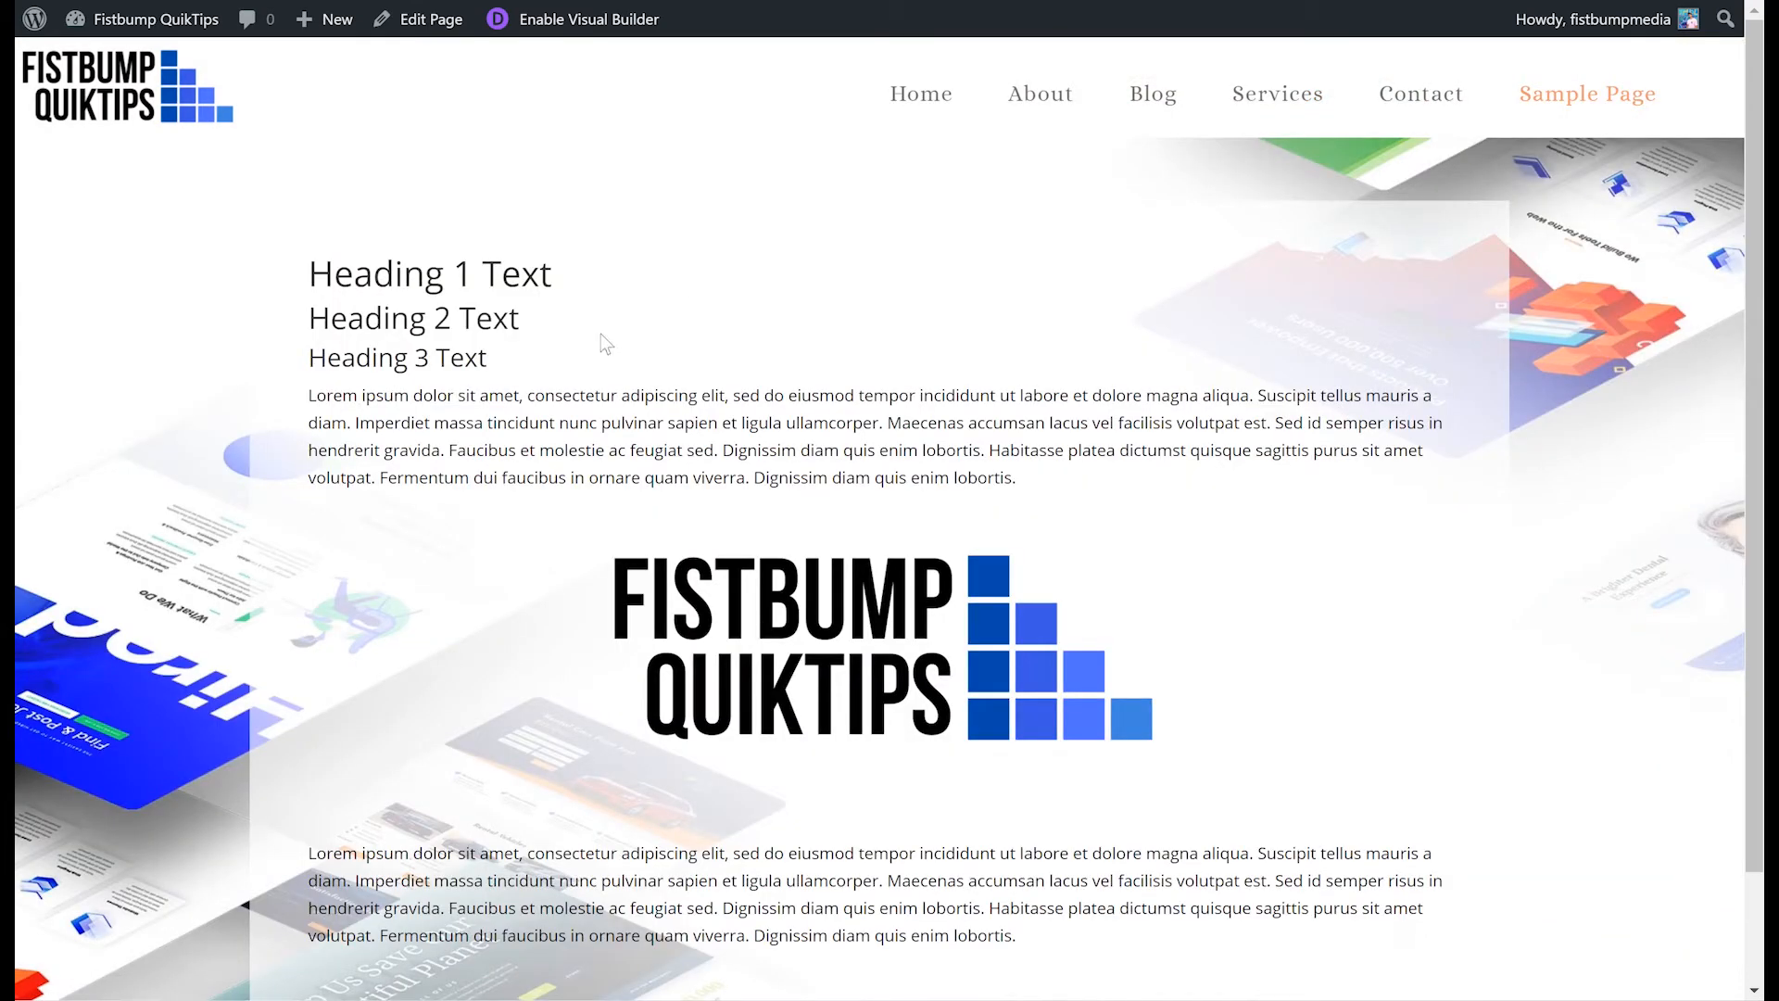
# - Open the Sample Page for editing and review its Divi Builder section, row and modules
pyautogui.click(422, 28)
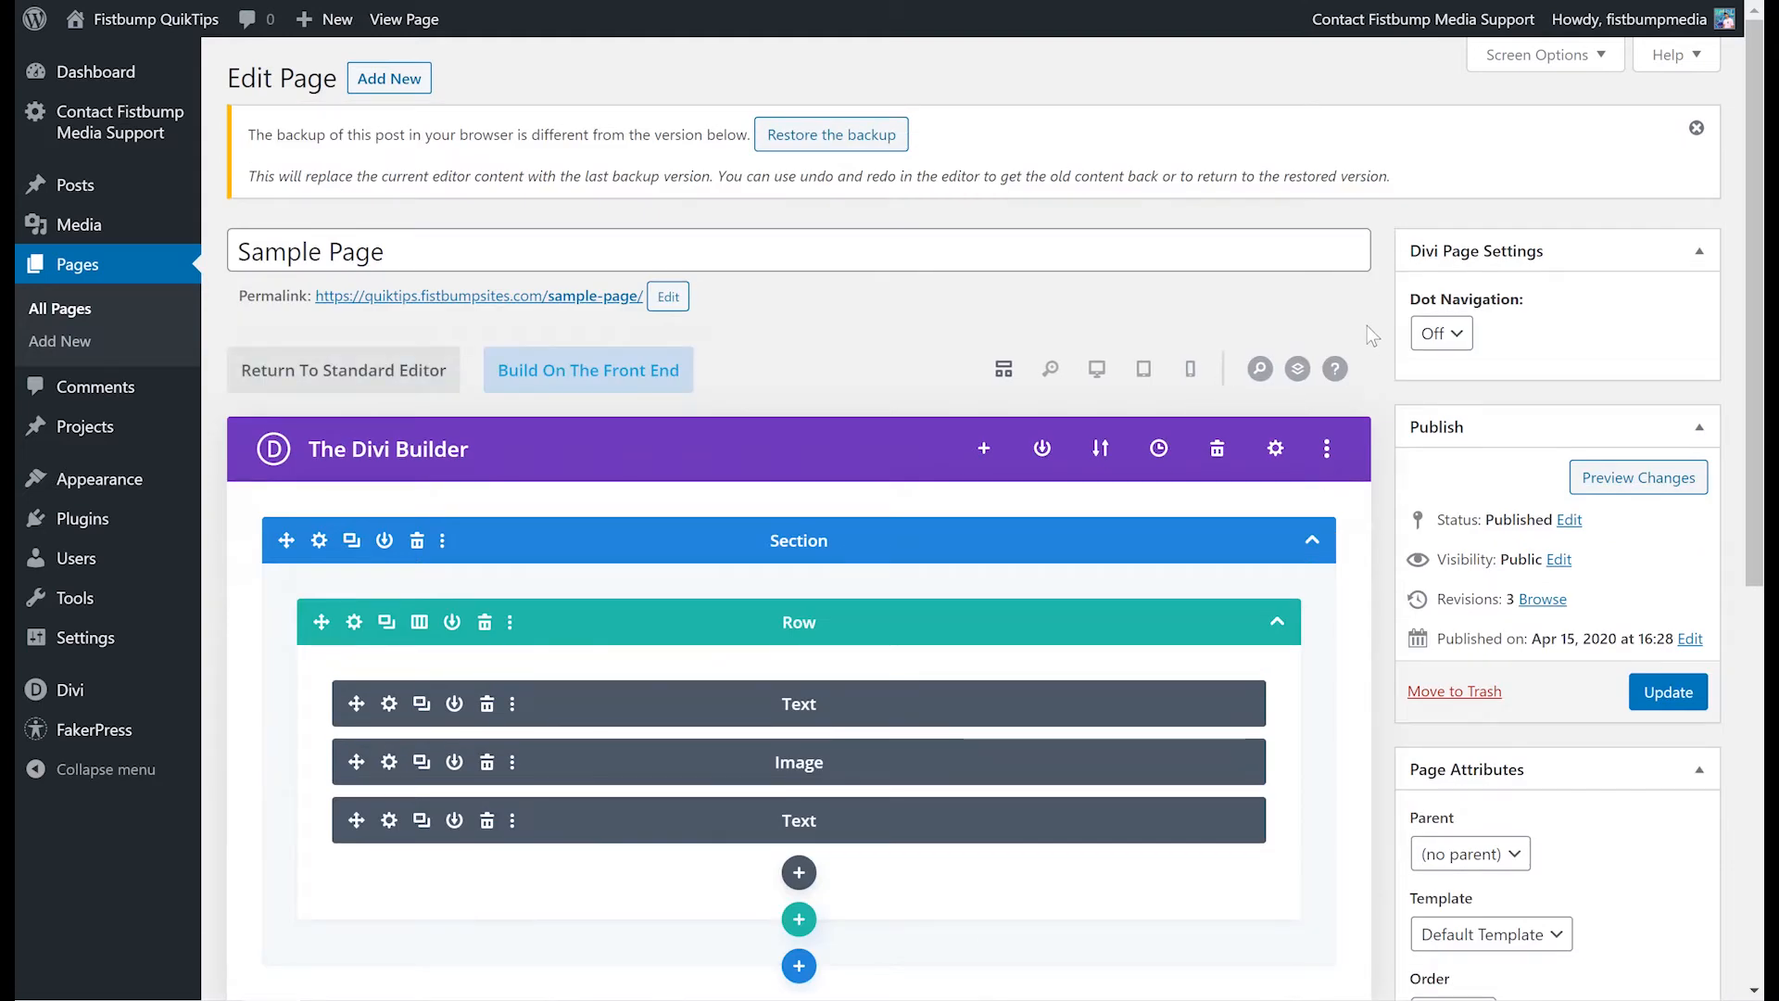
pyautogui.scroll(-1, 1366, 326)
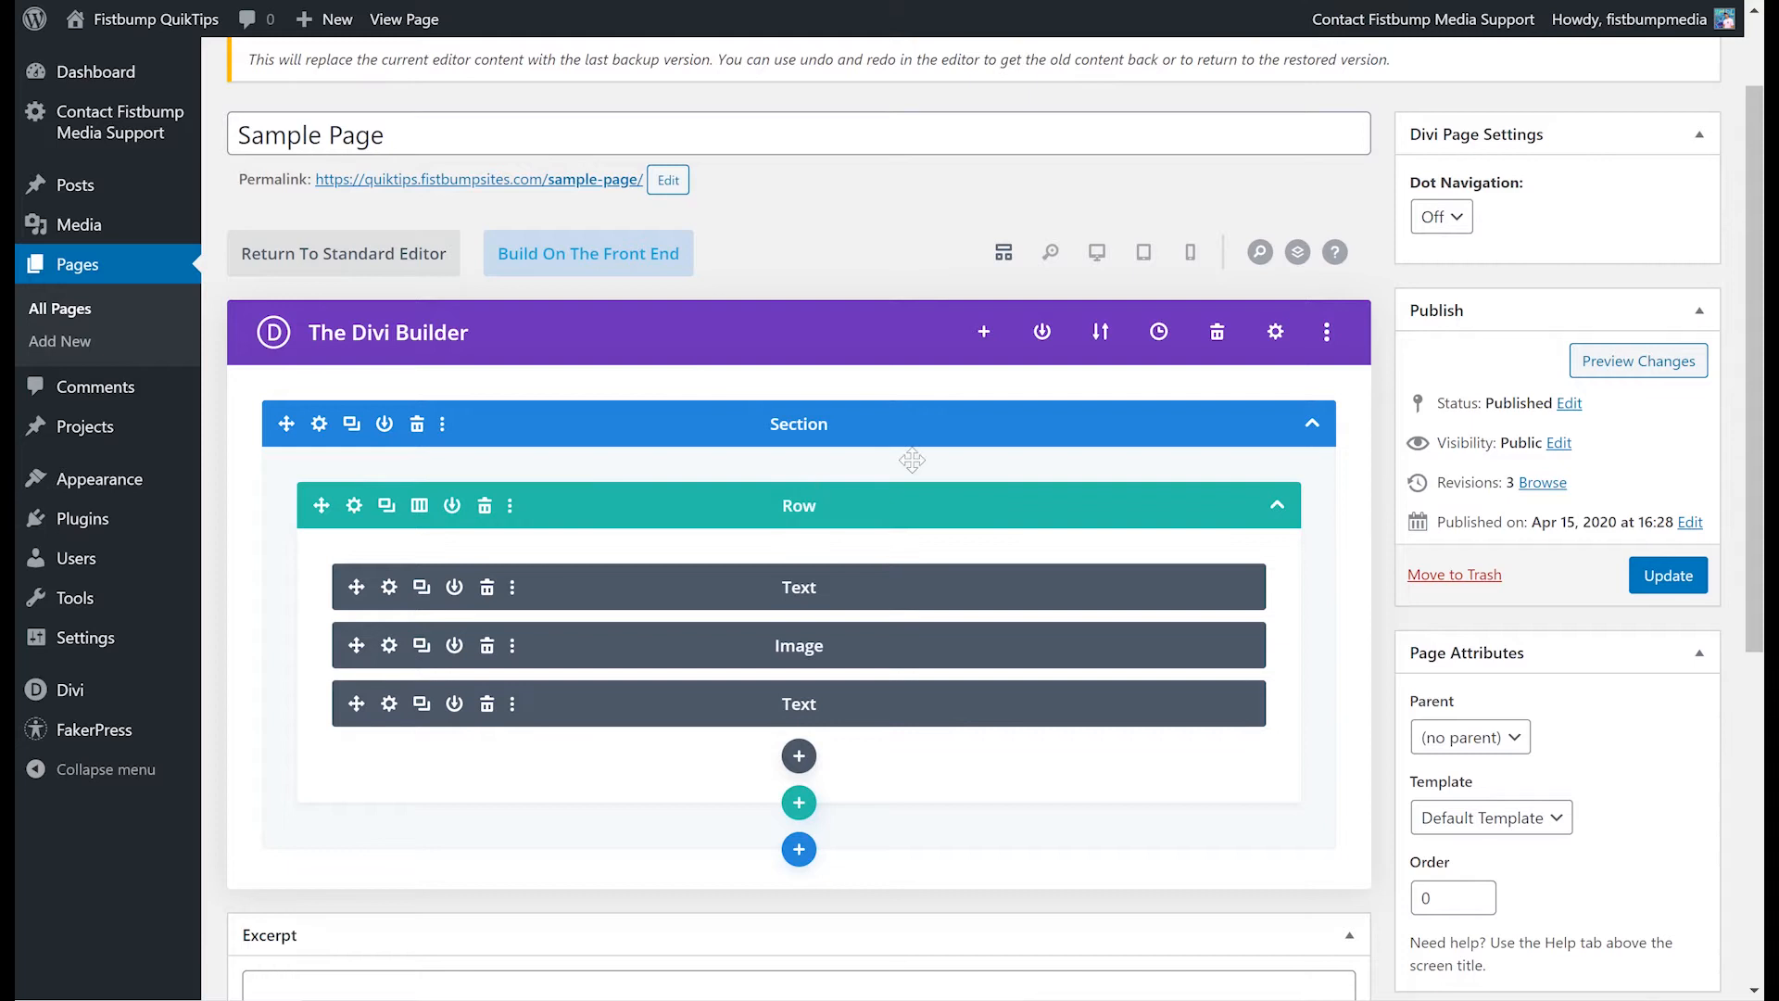
pyautogui.scroll(-2, 912, 460)
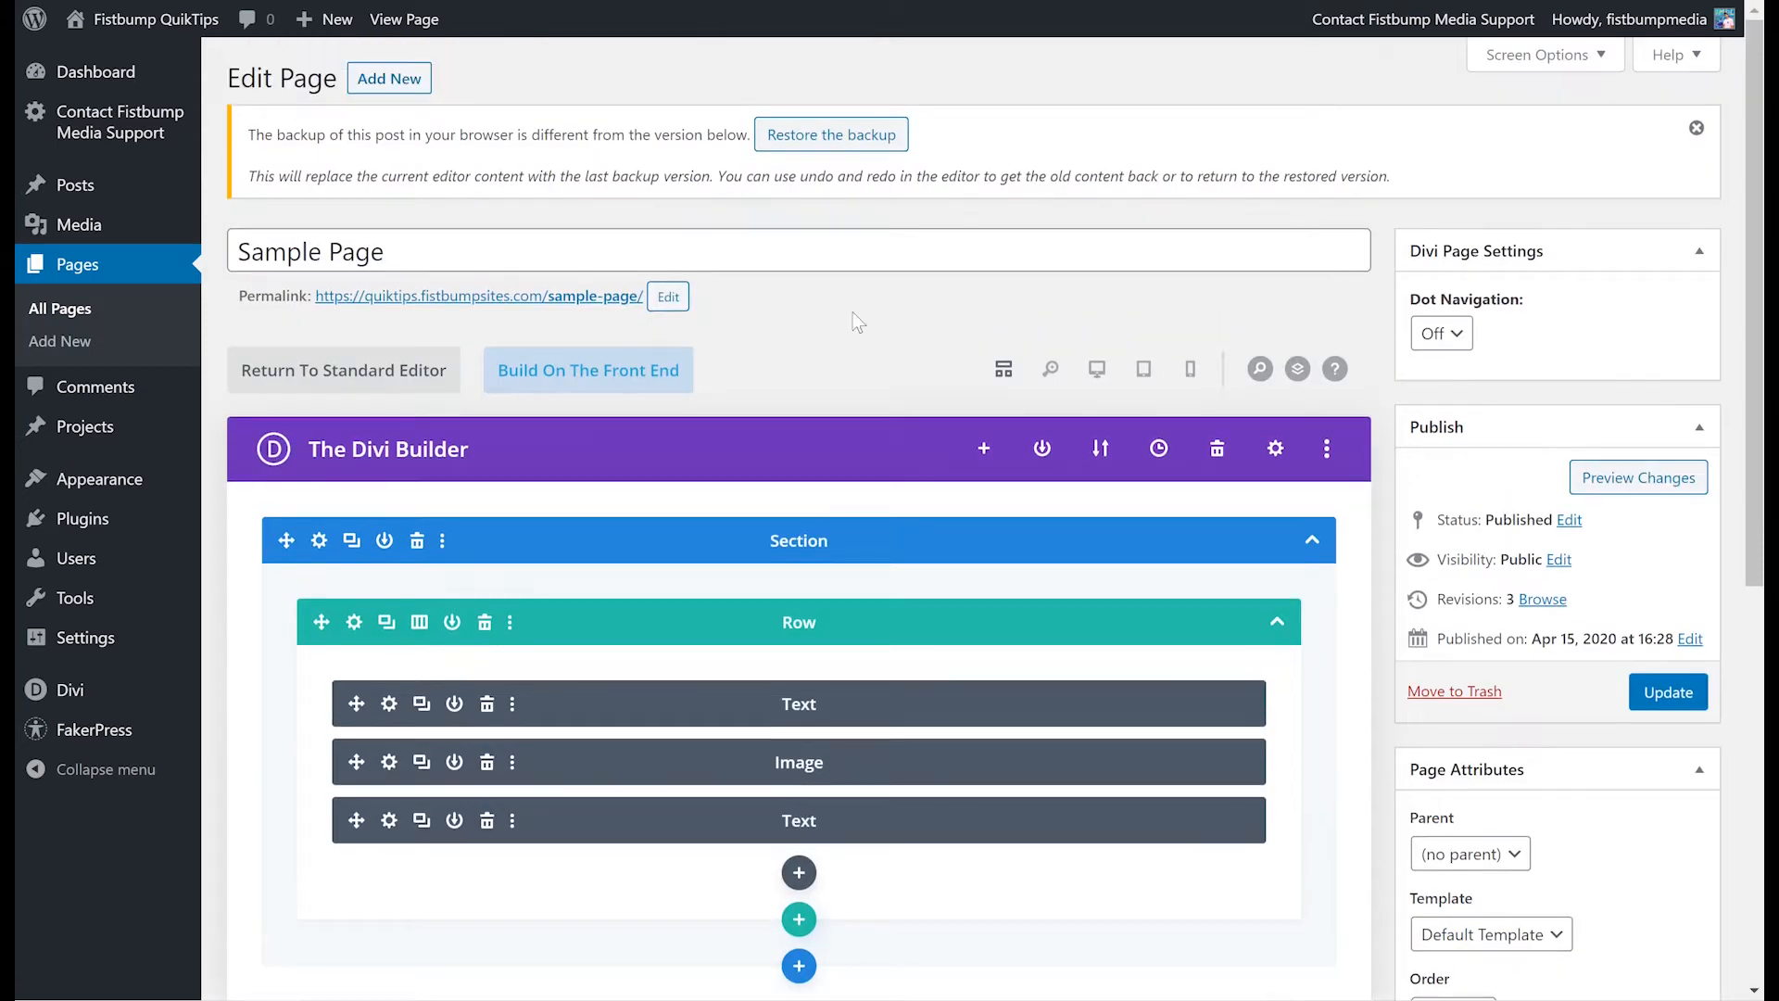
pyautogui.scroll(4, 960, 278)
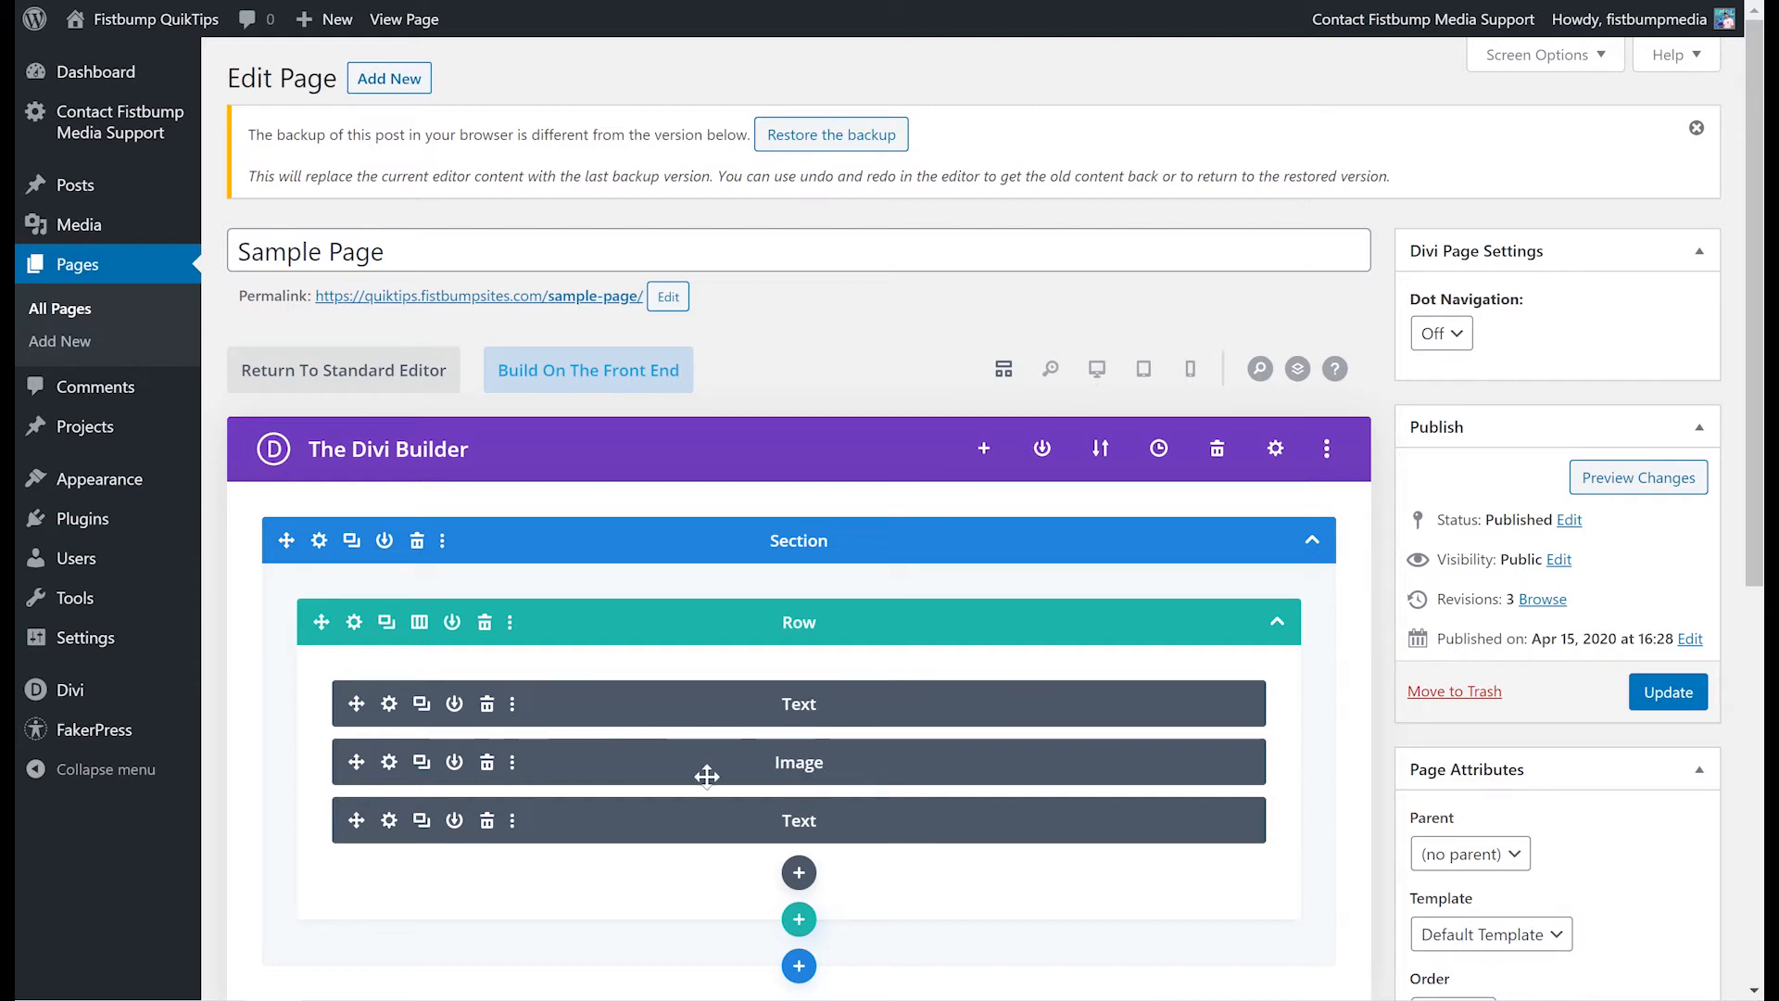
# - Switch the backend builder to the desktop view preview and look over the rendered layout
pyautogui.click(1098, 371)
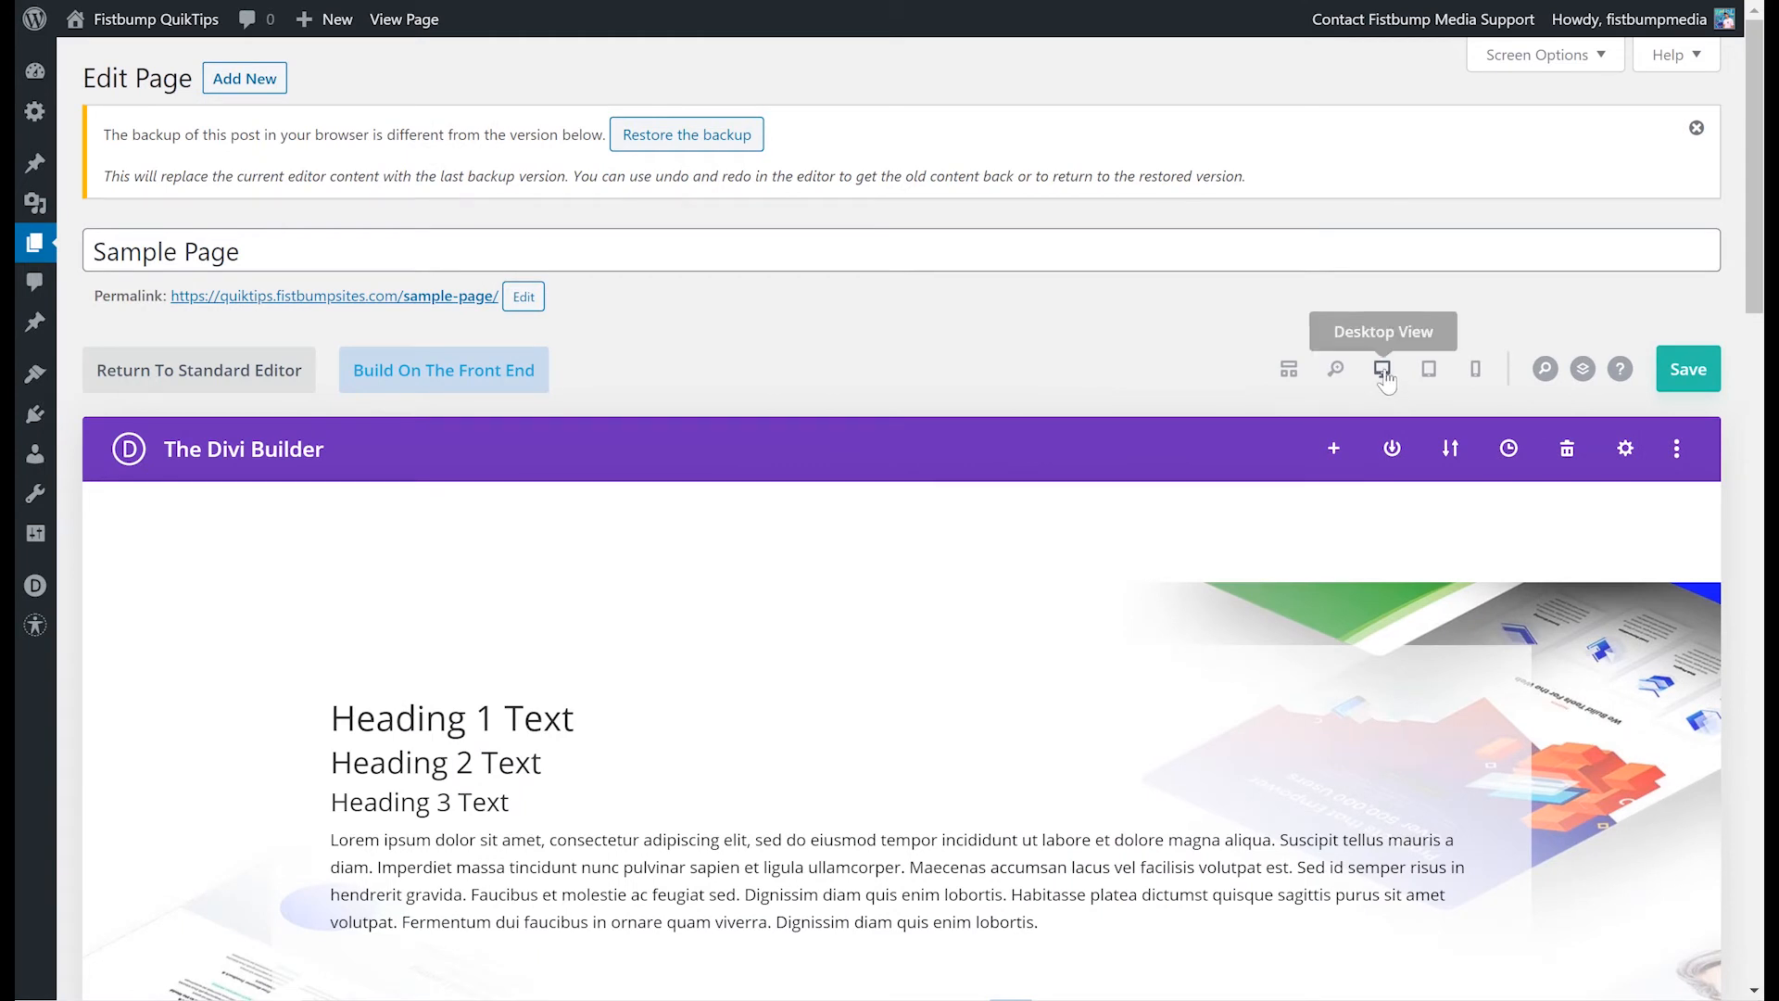
pyautogui.scroll(-8, 980, 387)
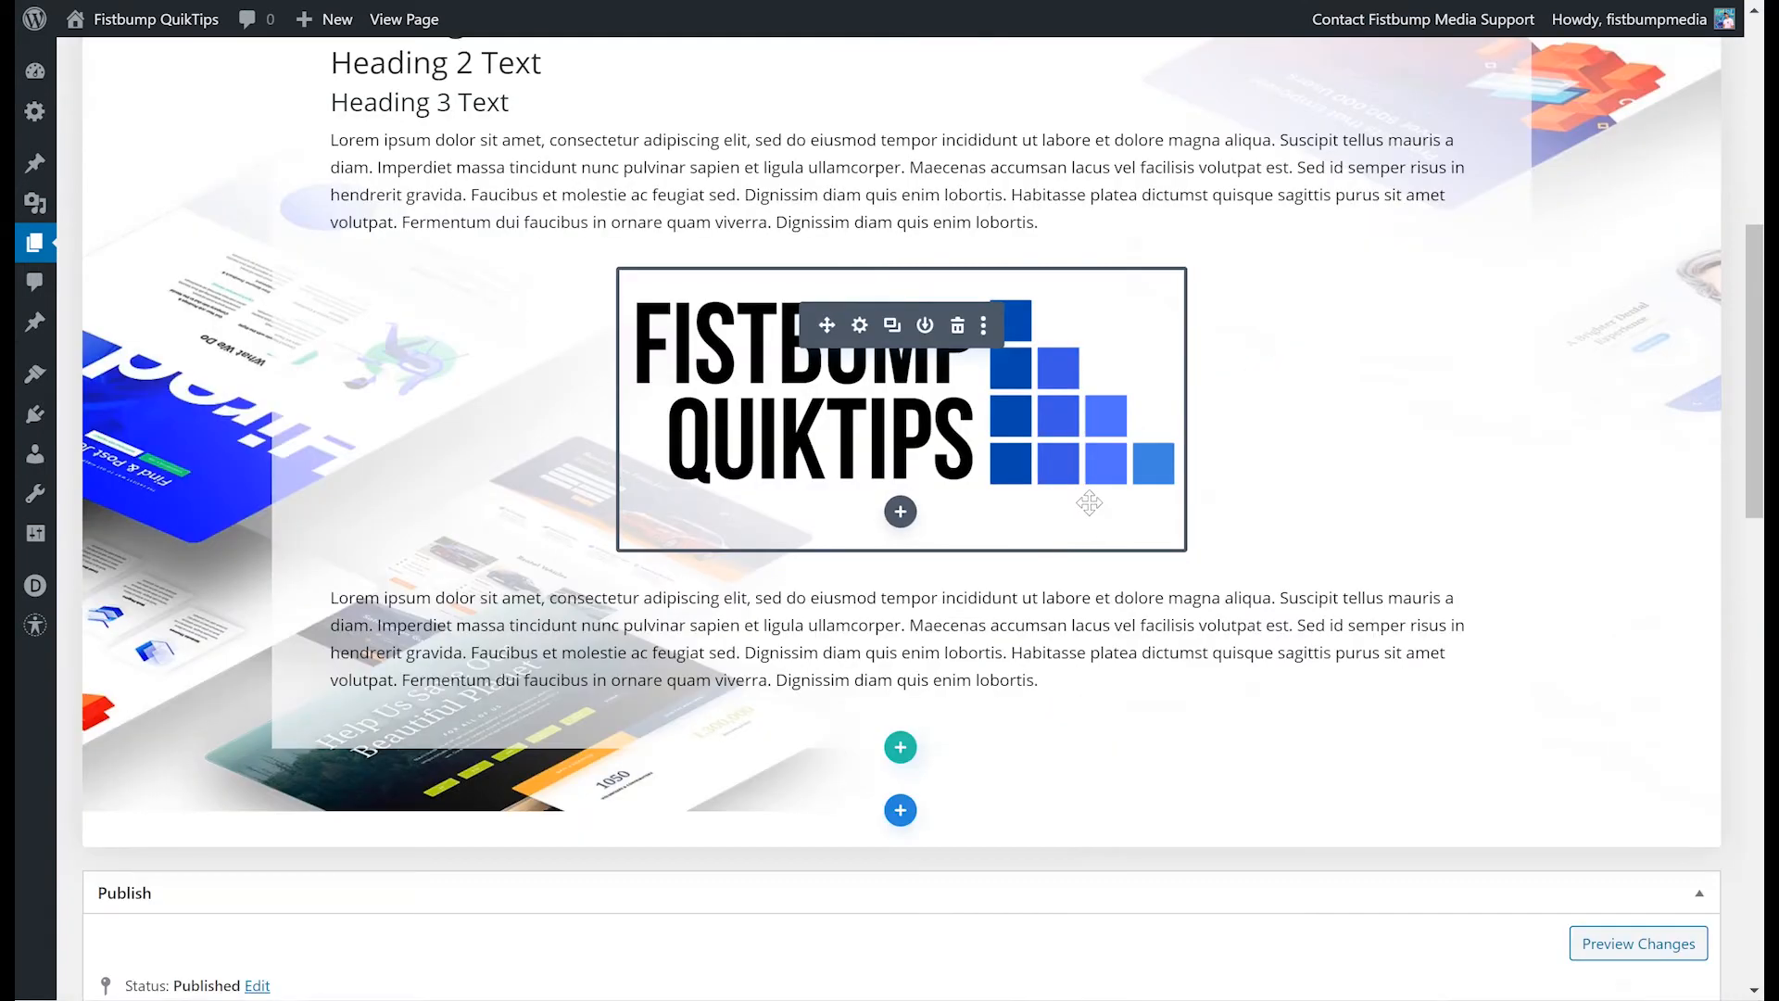
pyautogui.scroll(3, 1103, 491)
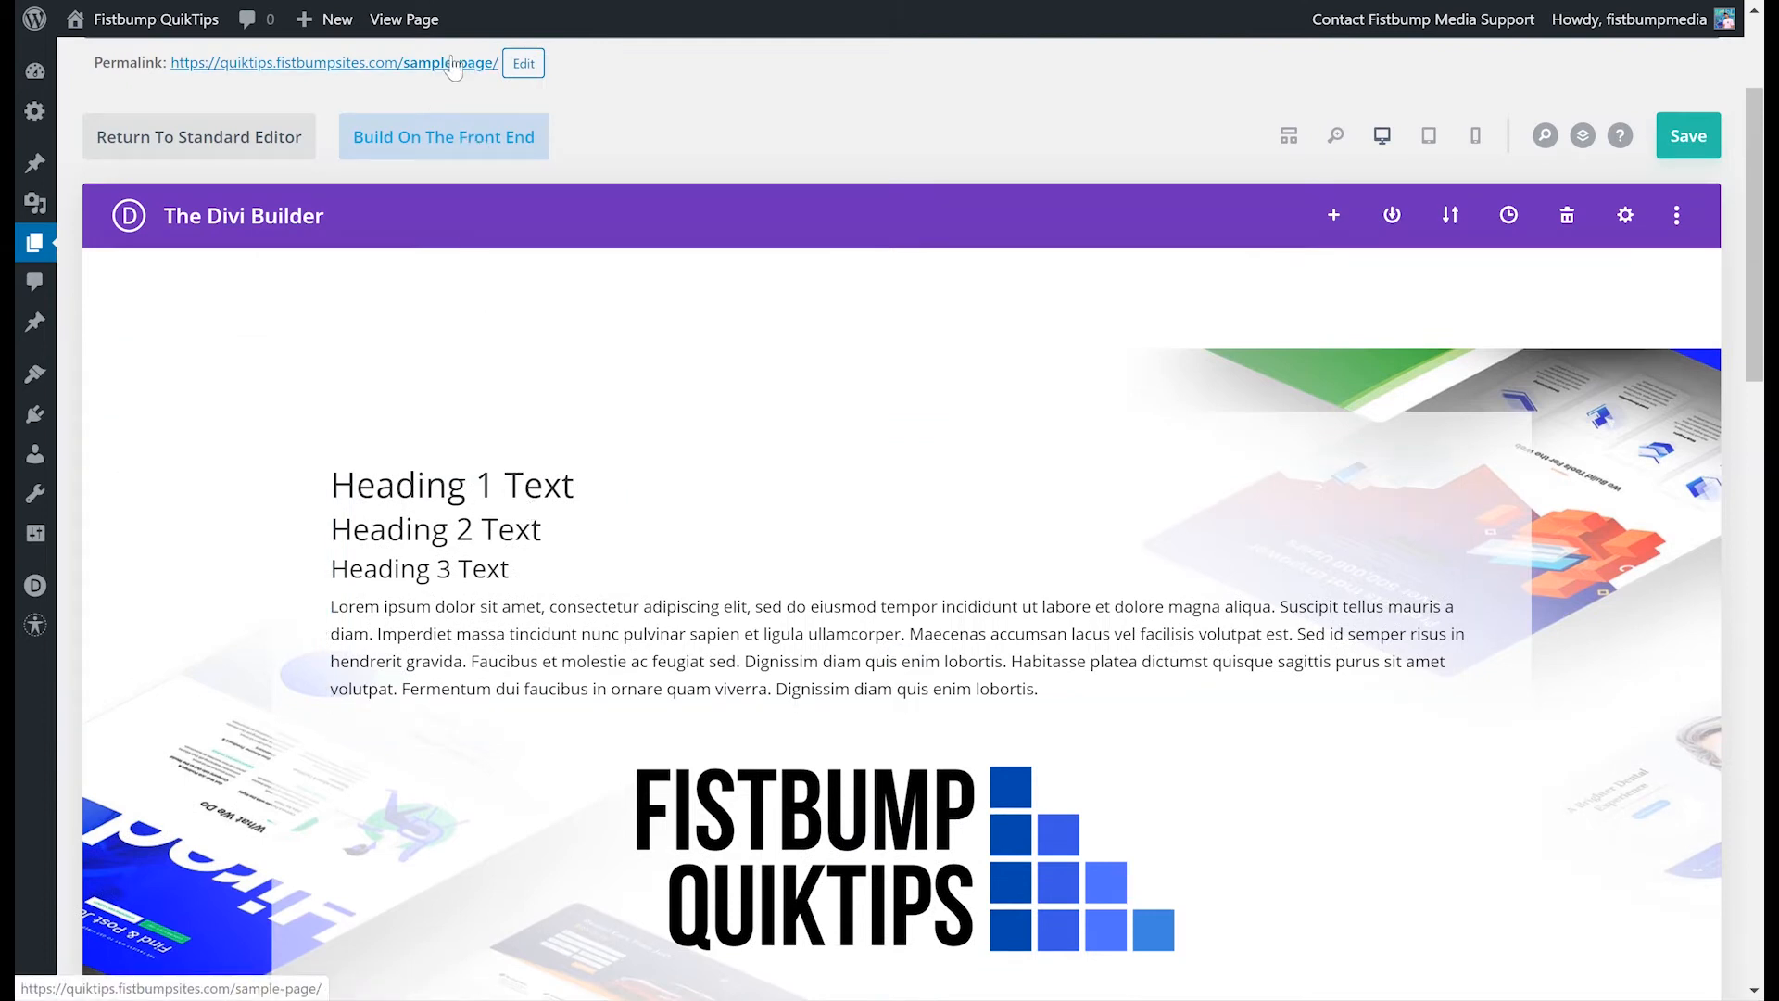
# - Launch the front-end Visual Builder and inspect the section, row and module controls on the page
pyautogui.click(470, 137)
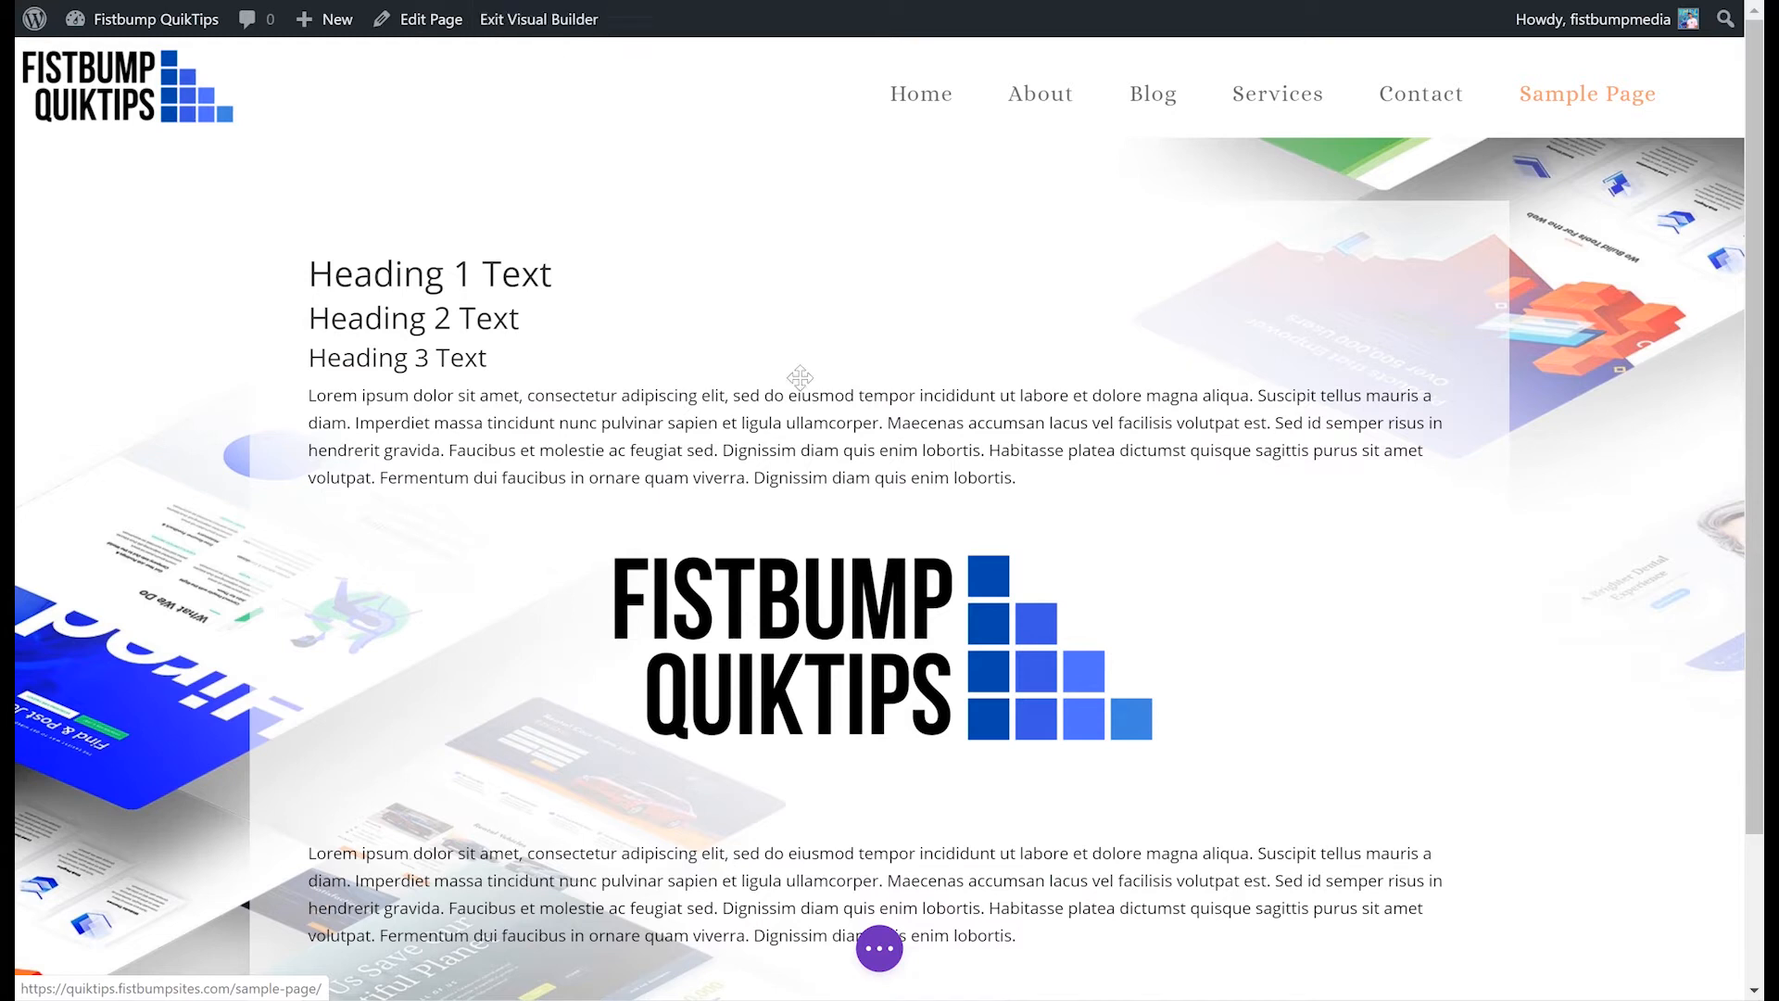
pyautogui.moveTo(512, 353)
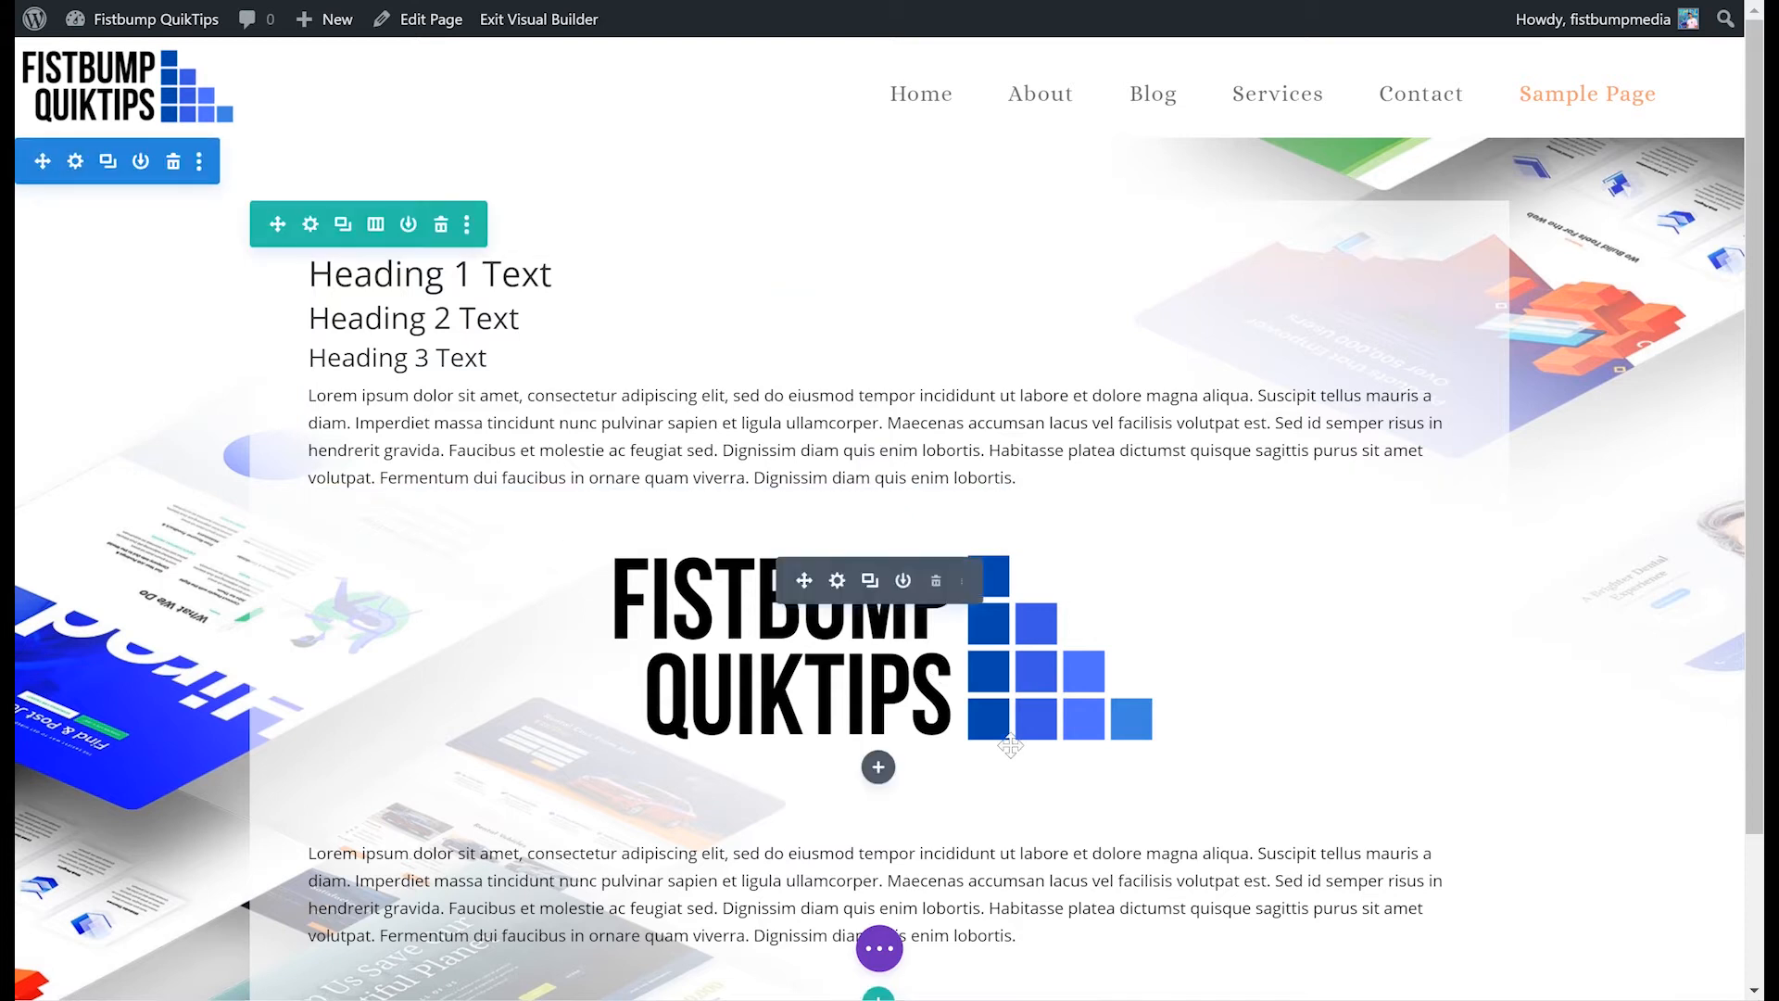
pyautogui.scroll(-2, 801, 633)
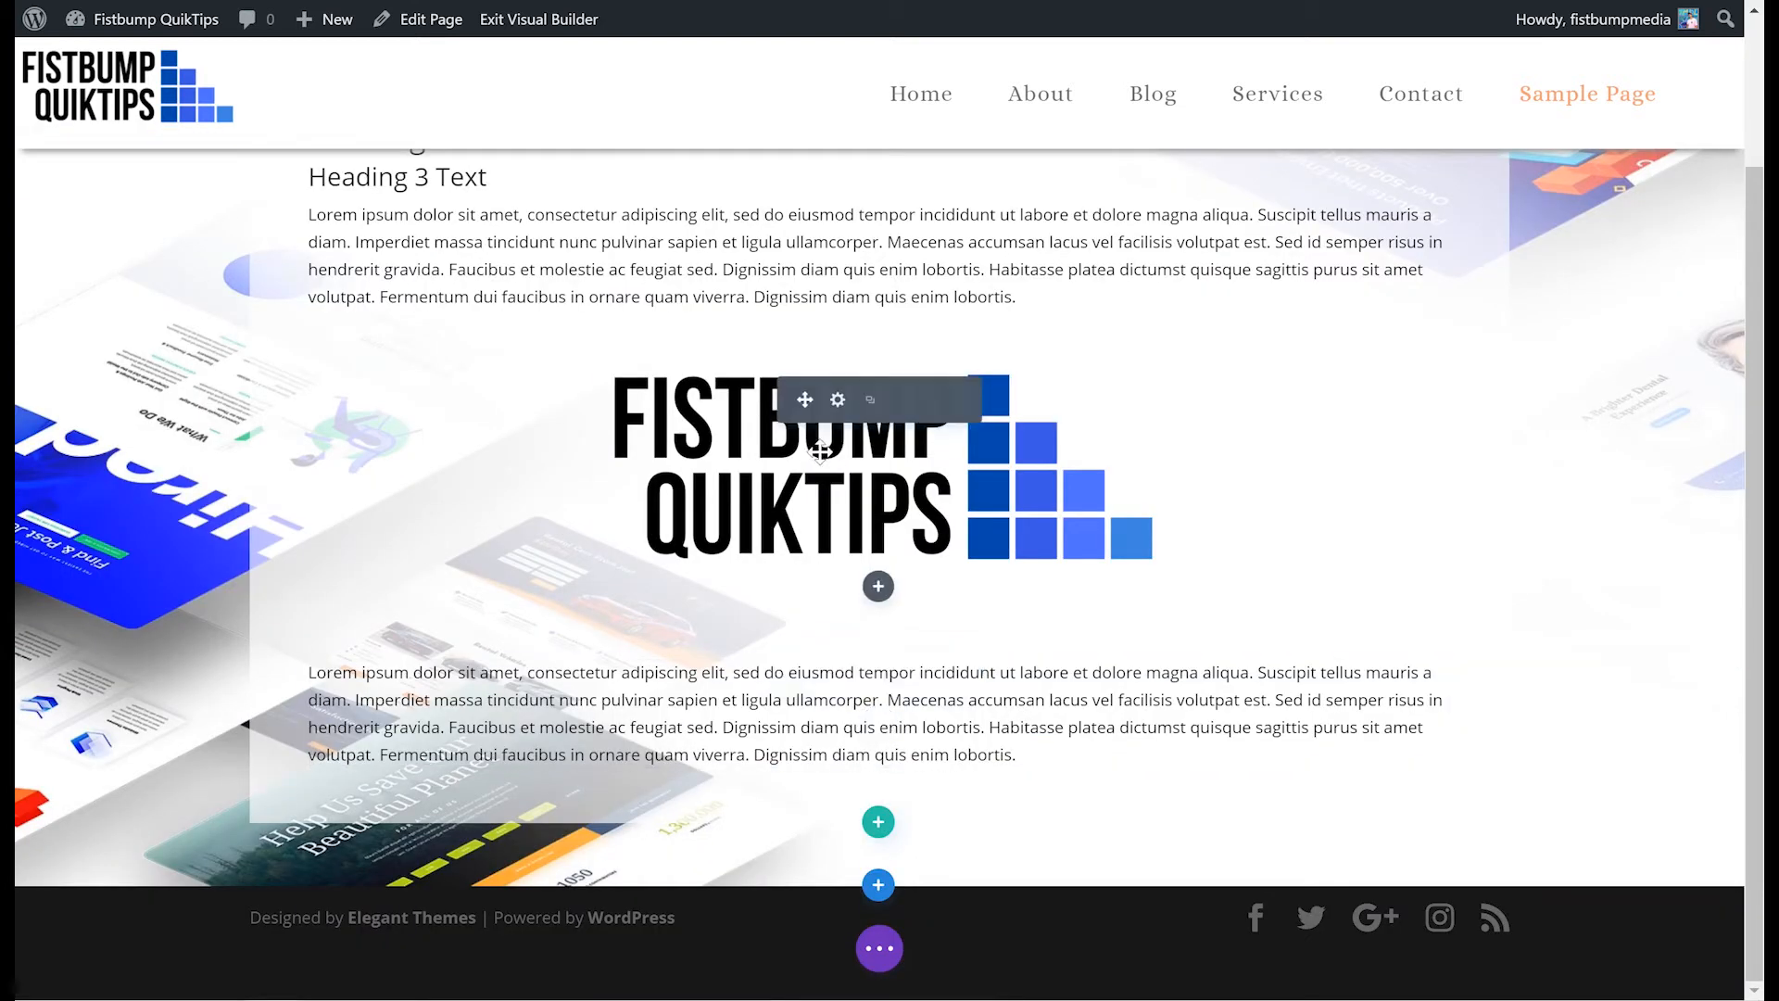
pyautogui.scroll(2, 730, 447)
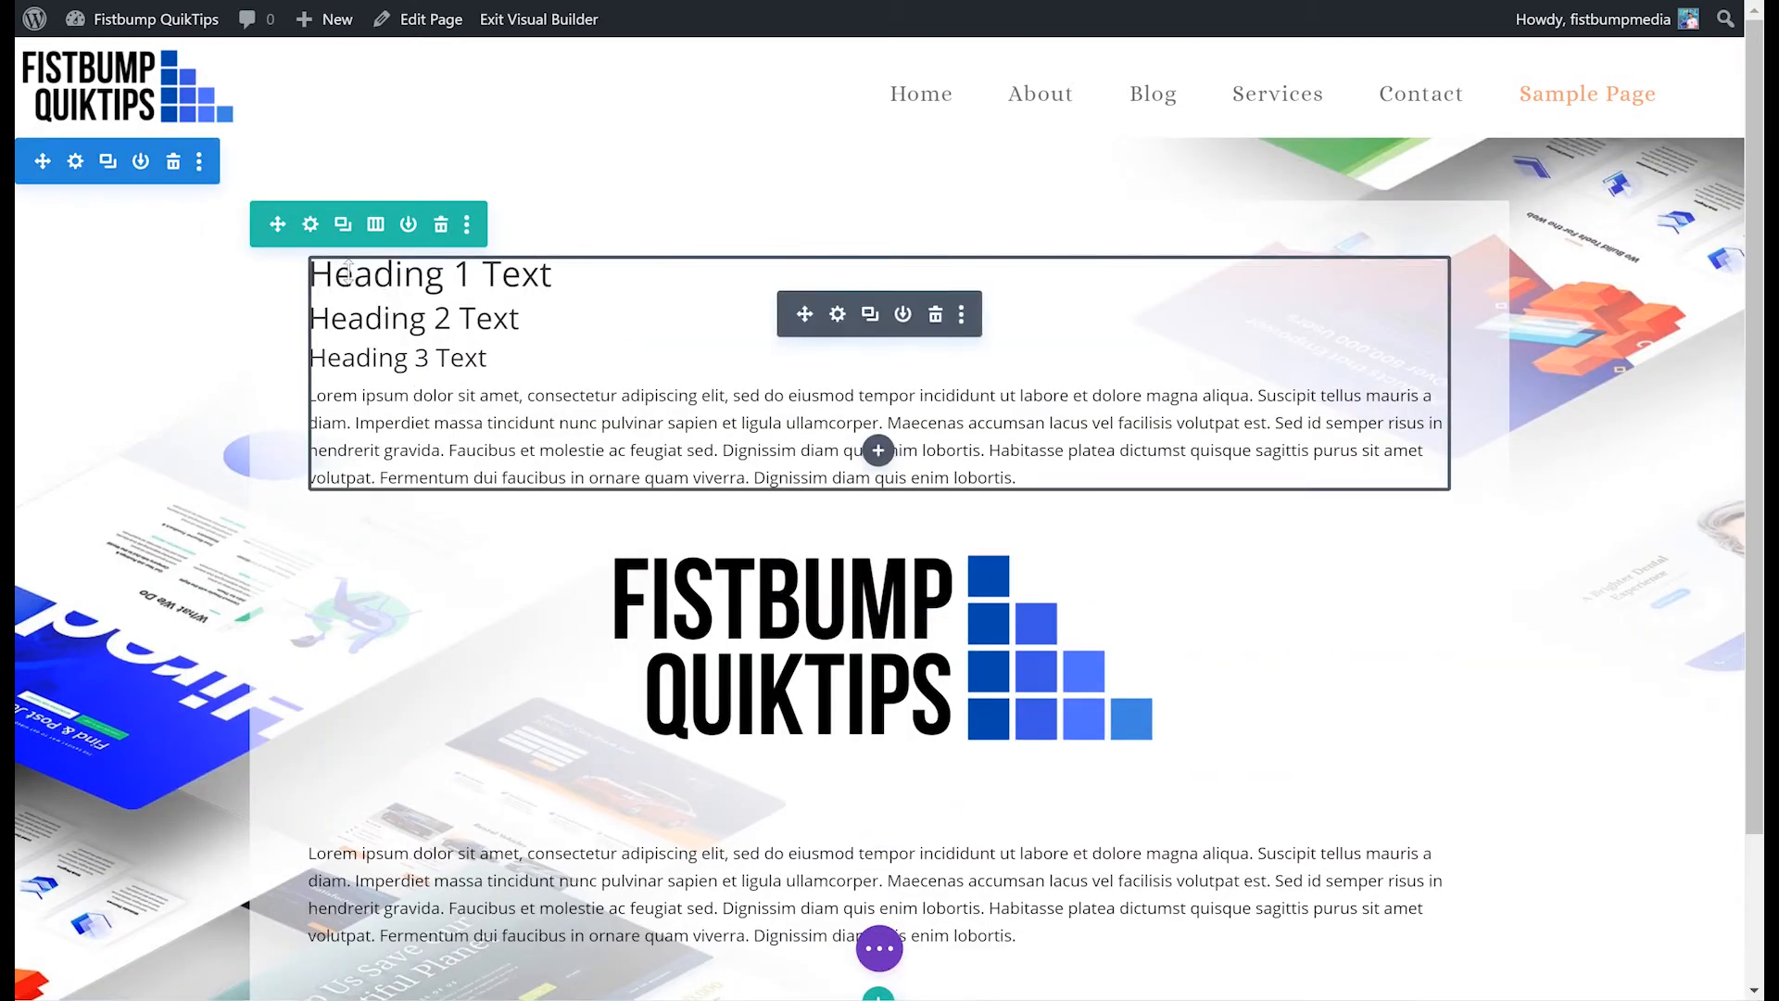
# - Open the section settings, expand the Link, Admin Label and Background groups, and close without changes
pyautogui.click(76, 164)
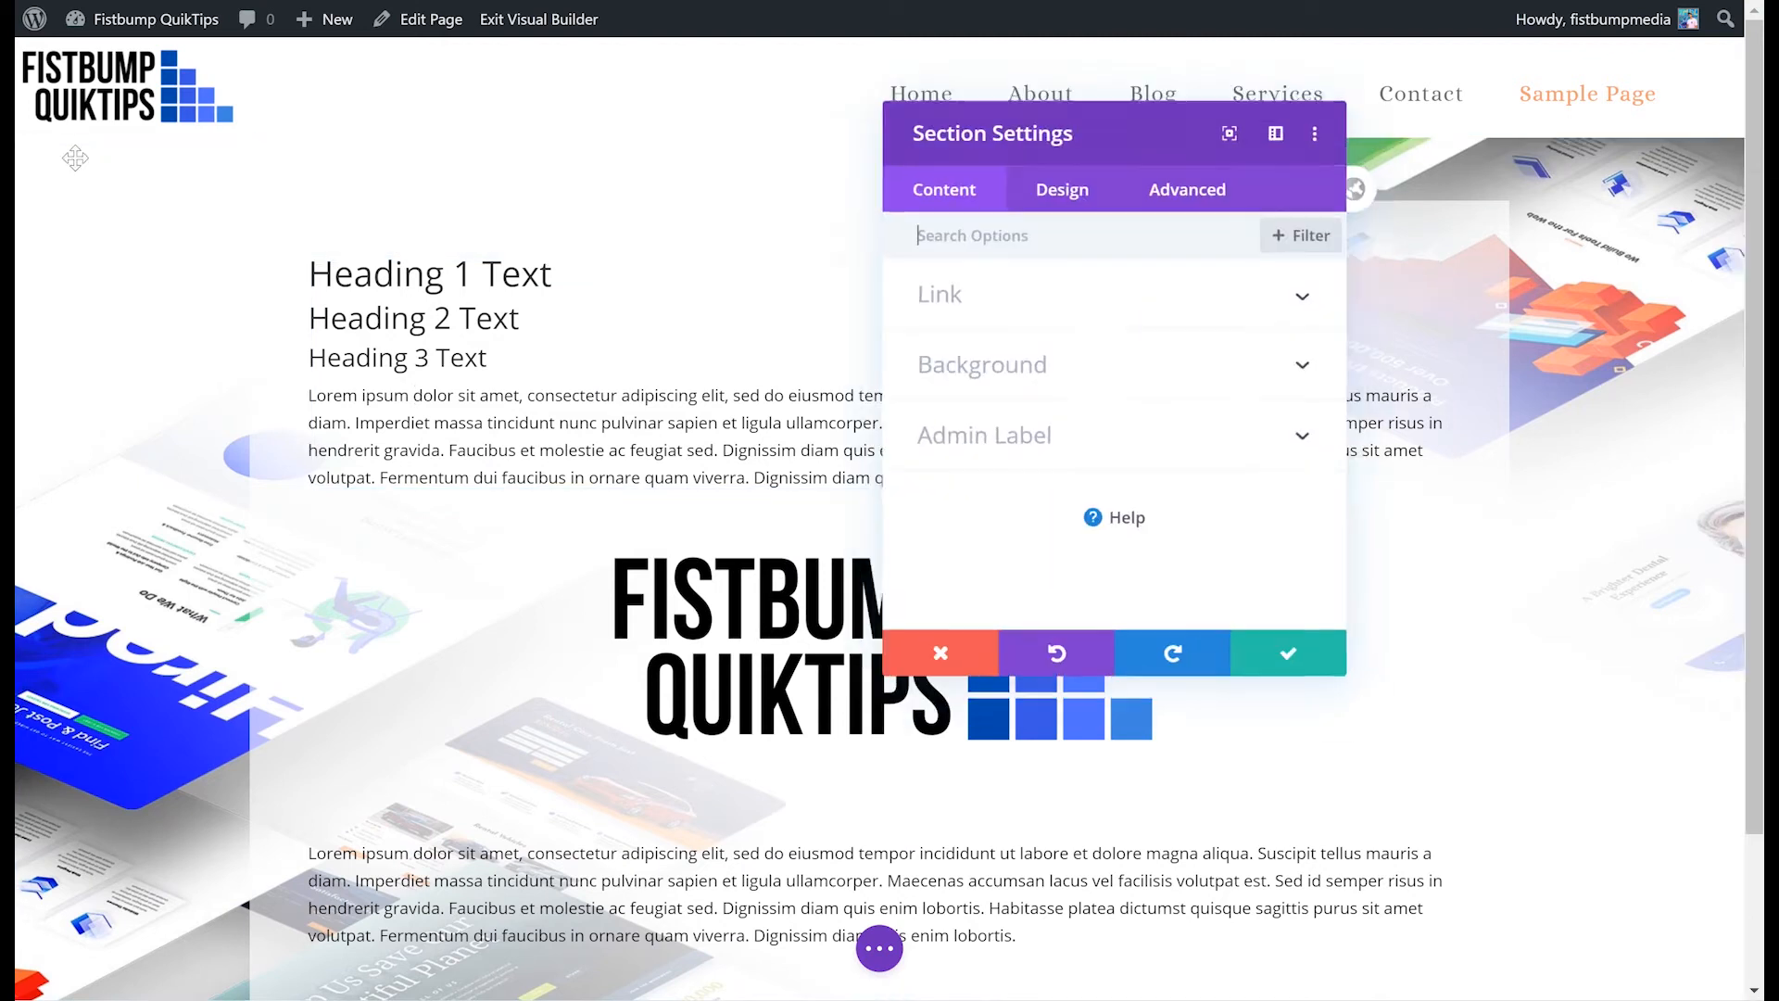
pyautogui.click(1020, 306)
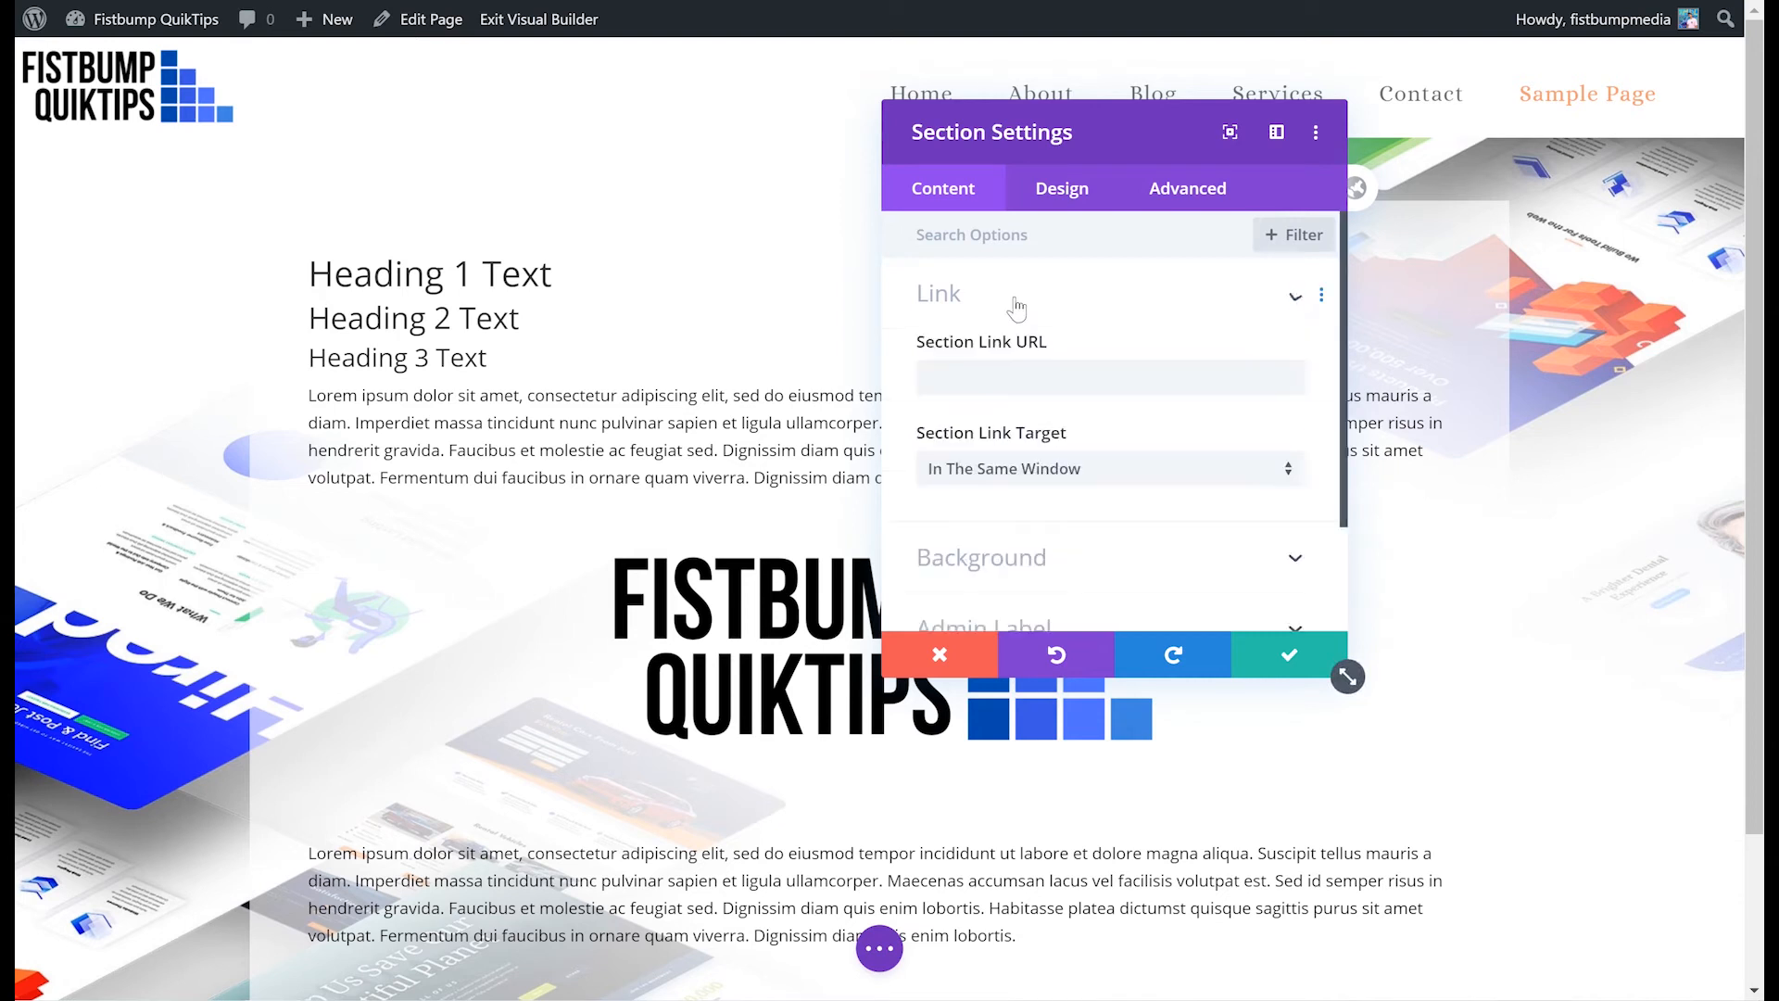
pyautogui.click(1056, 291)
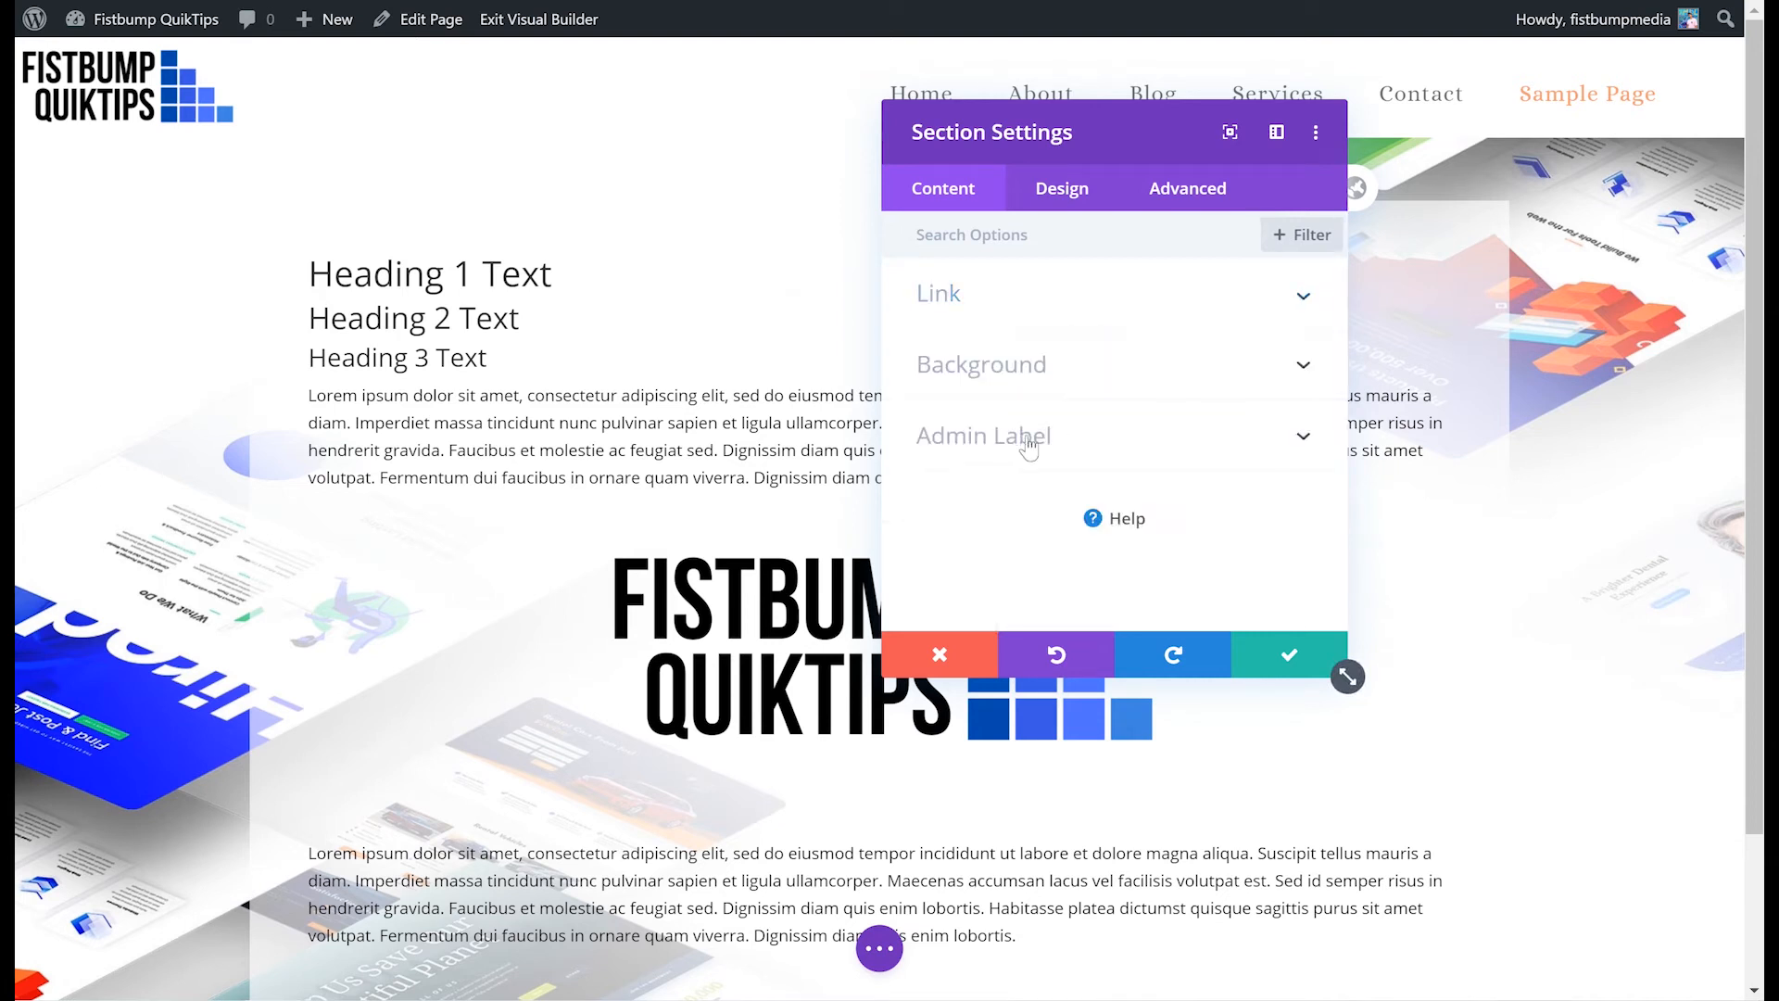
pyautogui.click(1017, 451)
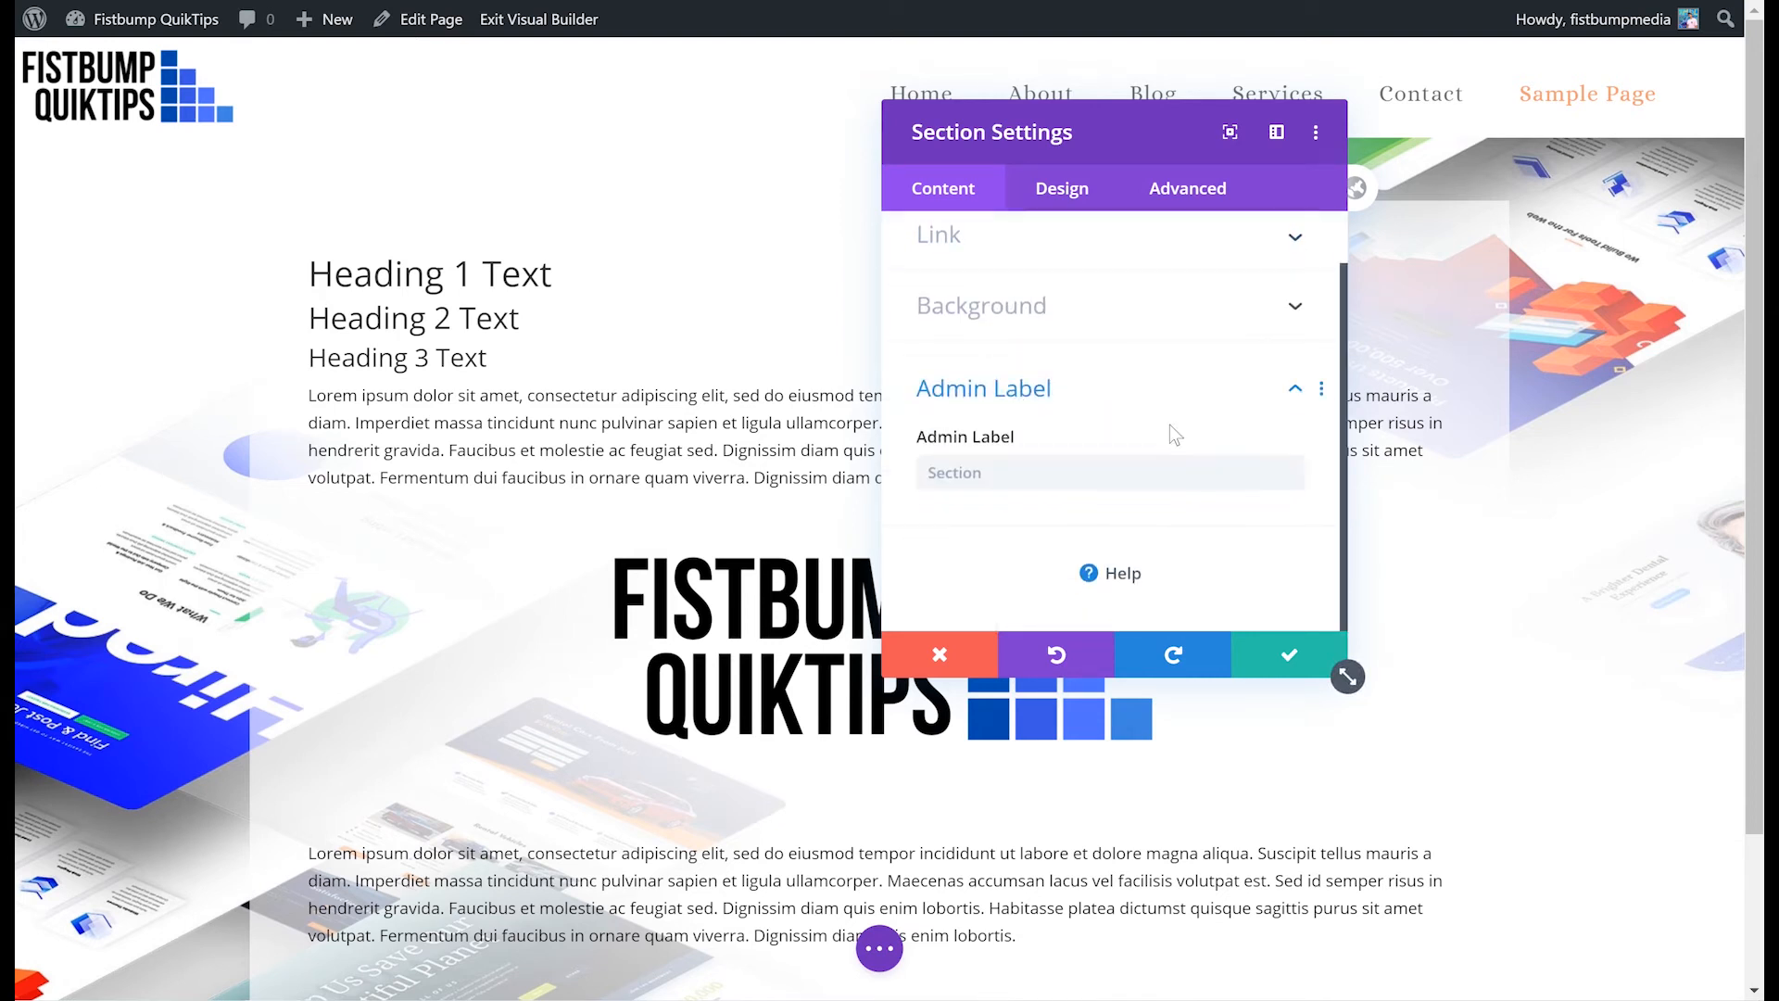
pyautogui.click(1042, 387)
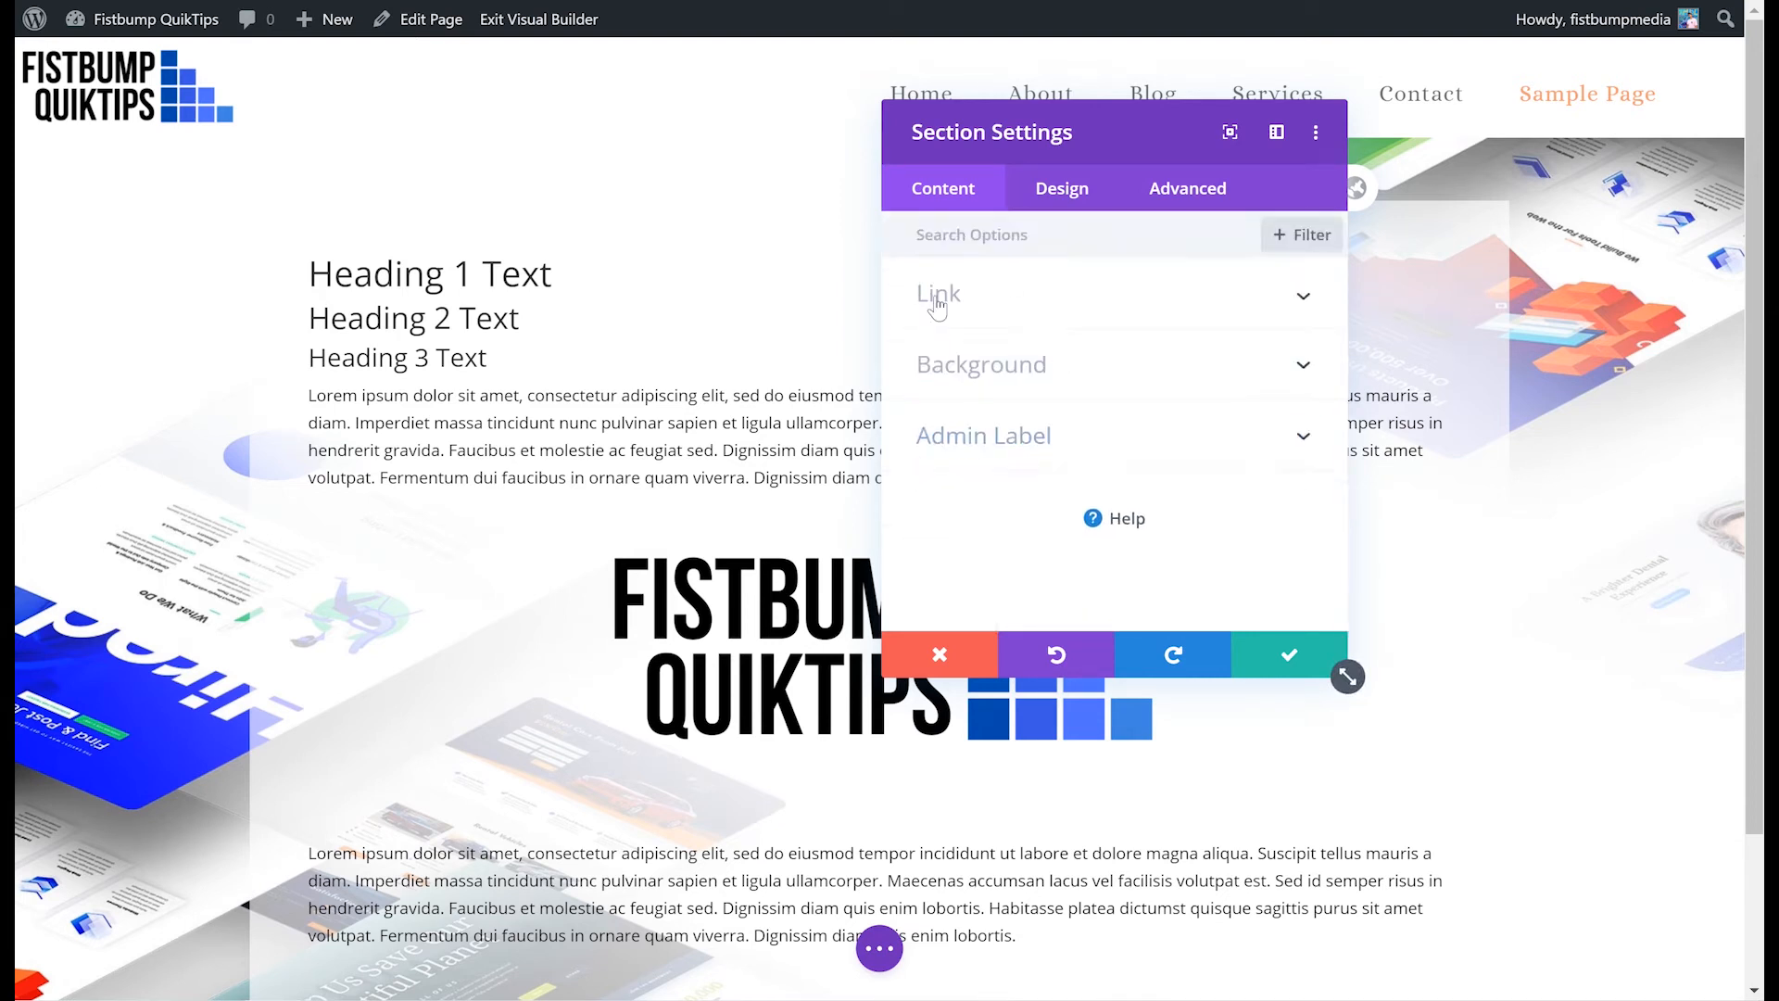
pyautogui.click(1040, 371)
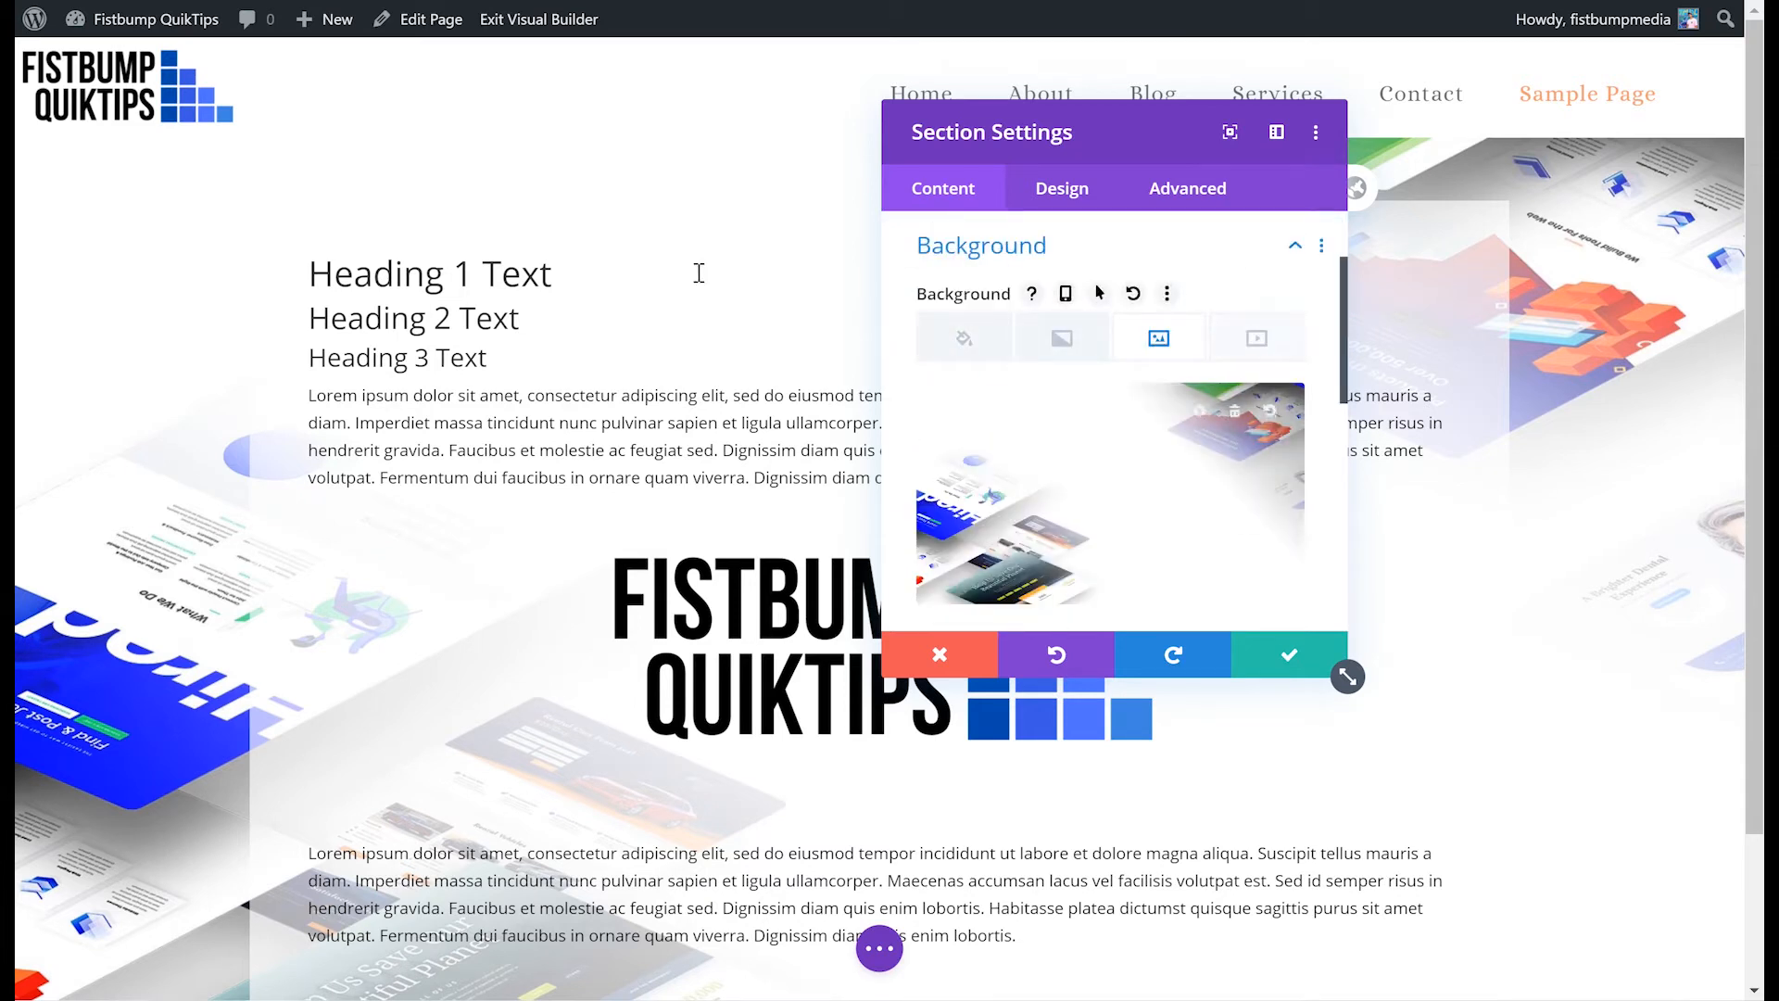
pyautogui.click(940, 656)
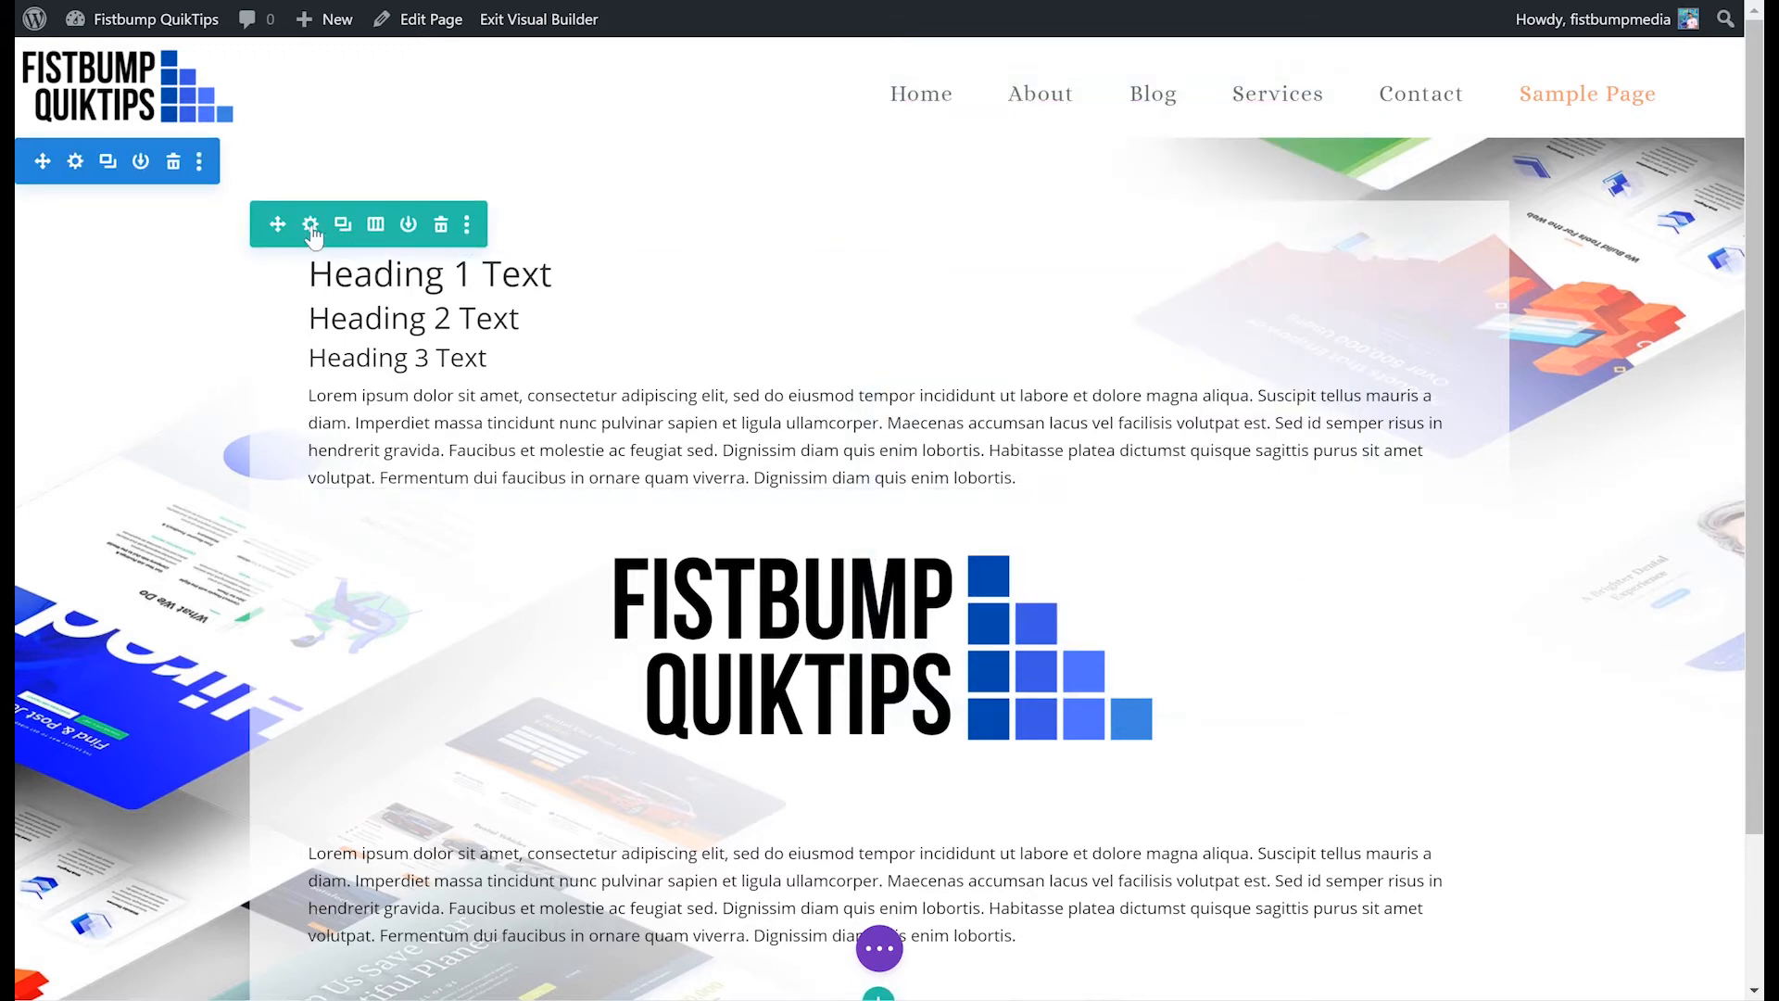
# - Open the row settings and add a new column to the row
pyautogui.click(311, 225)
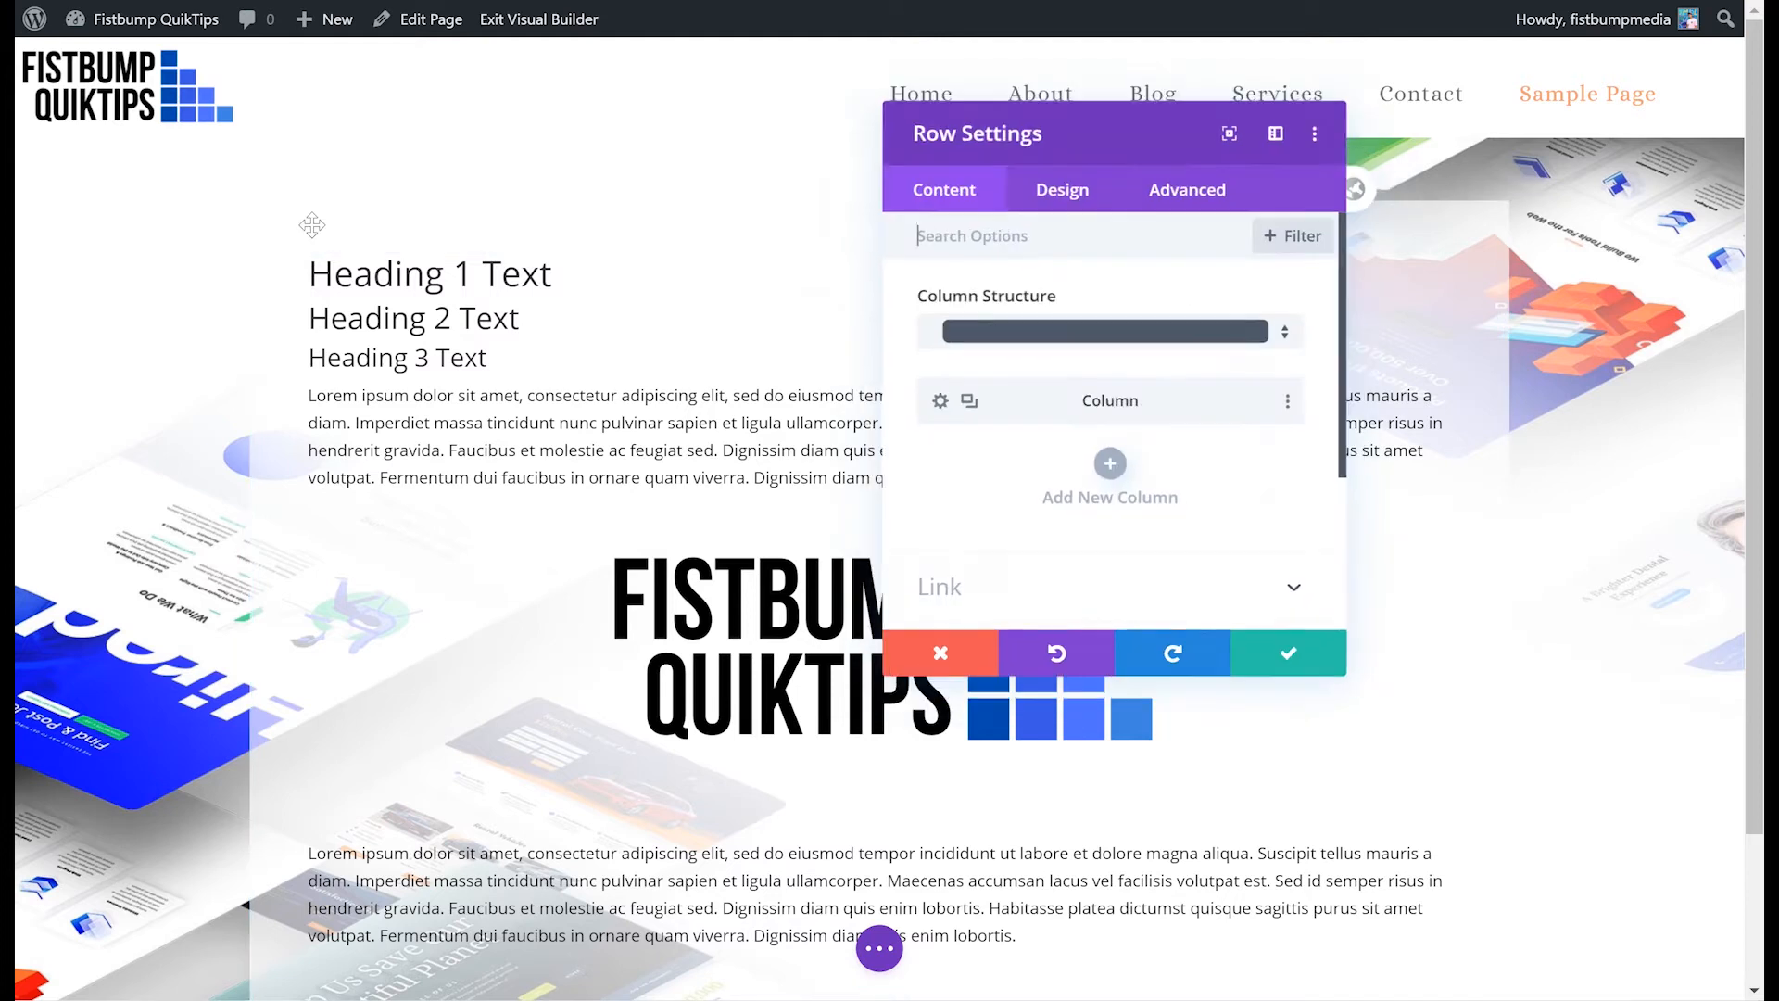
pyautogui.scroll(-3, 1065, 463)
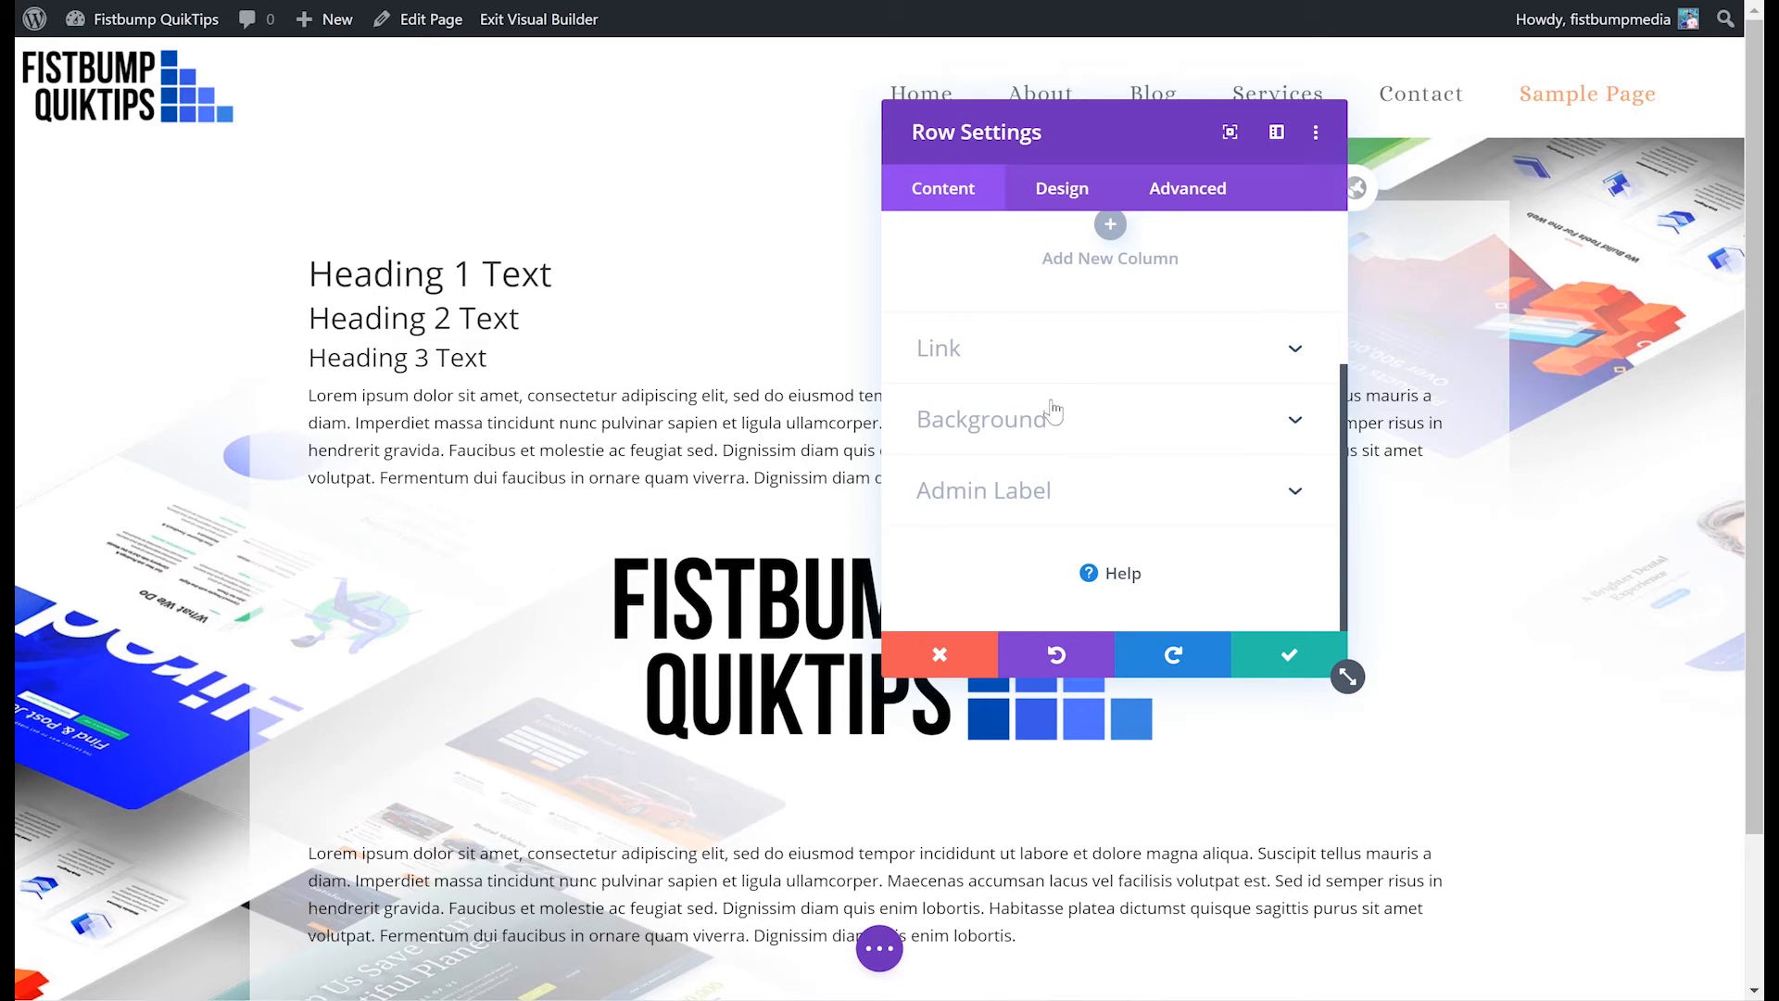
pyautogui.scroll(3, 1073, 400)
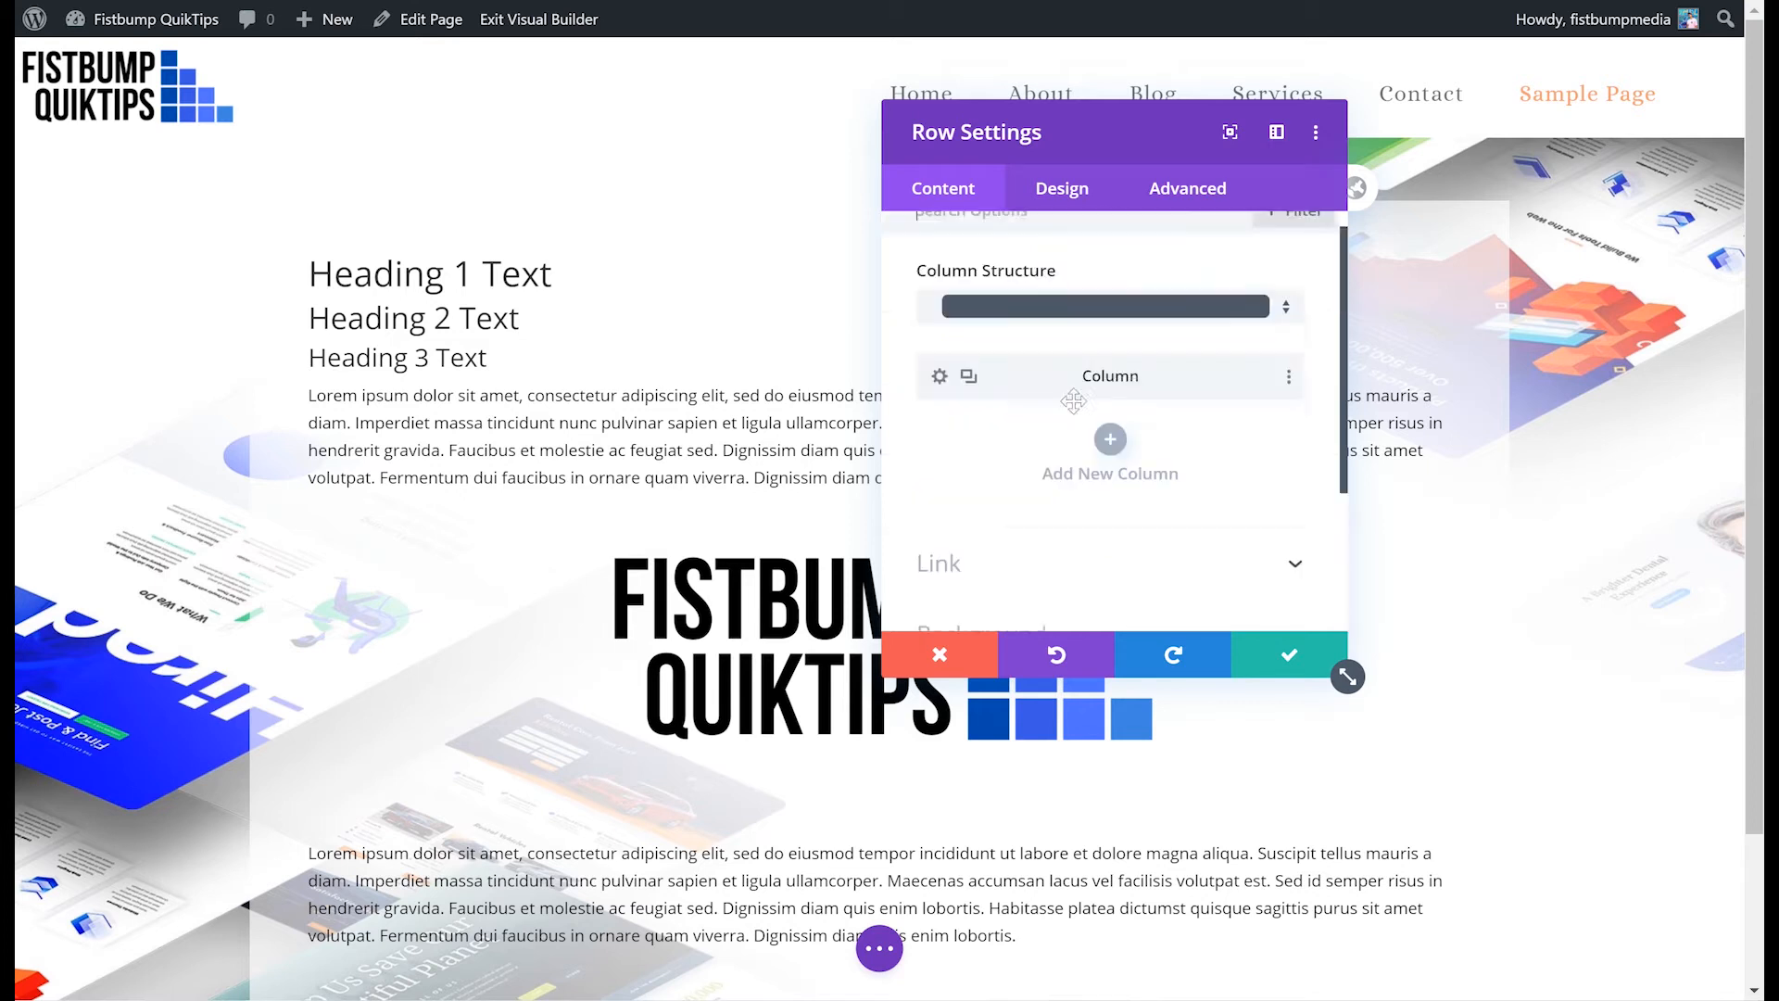
pyautogui.click(1109, 463)
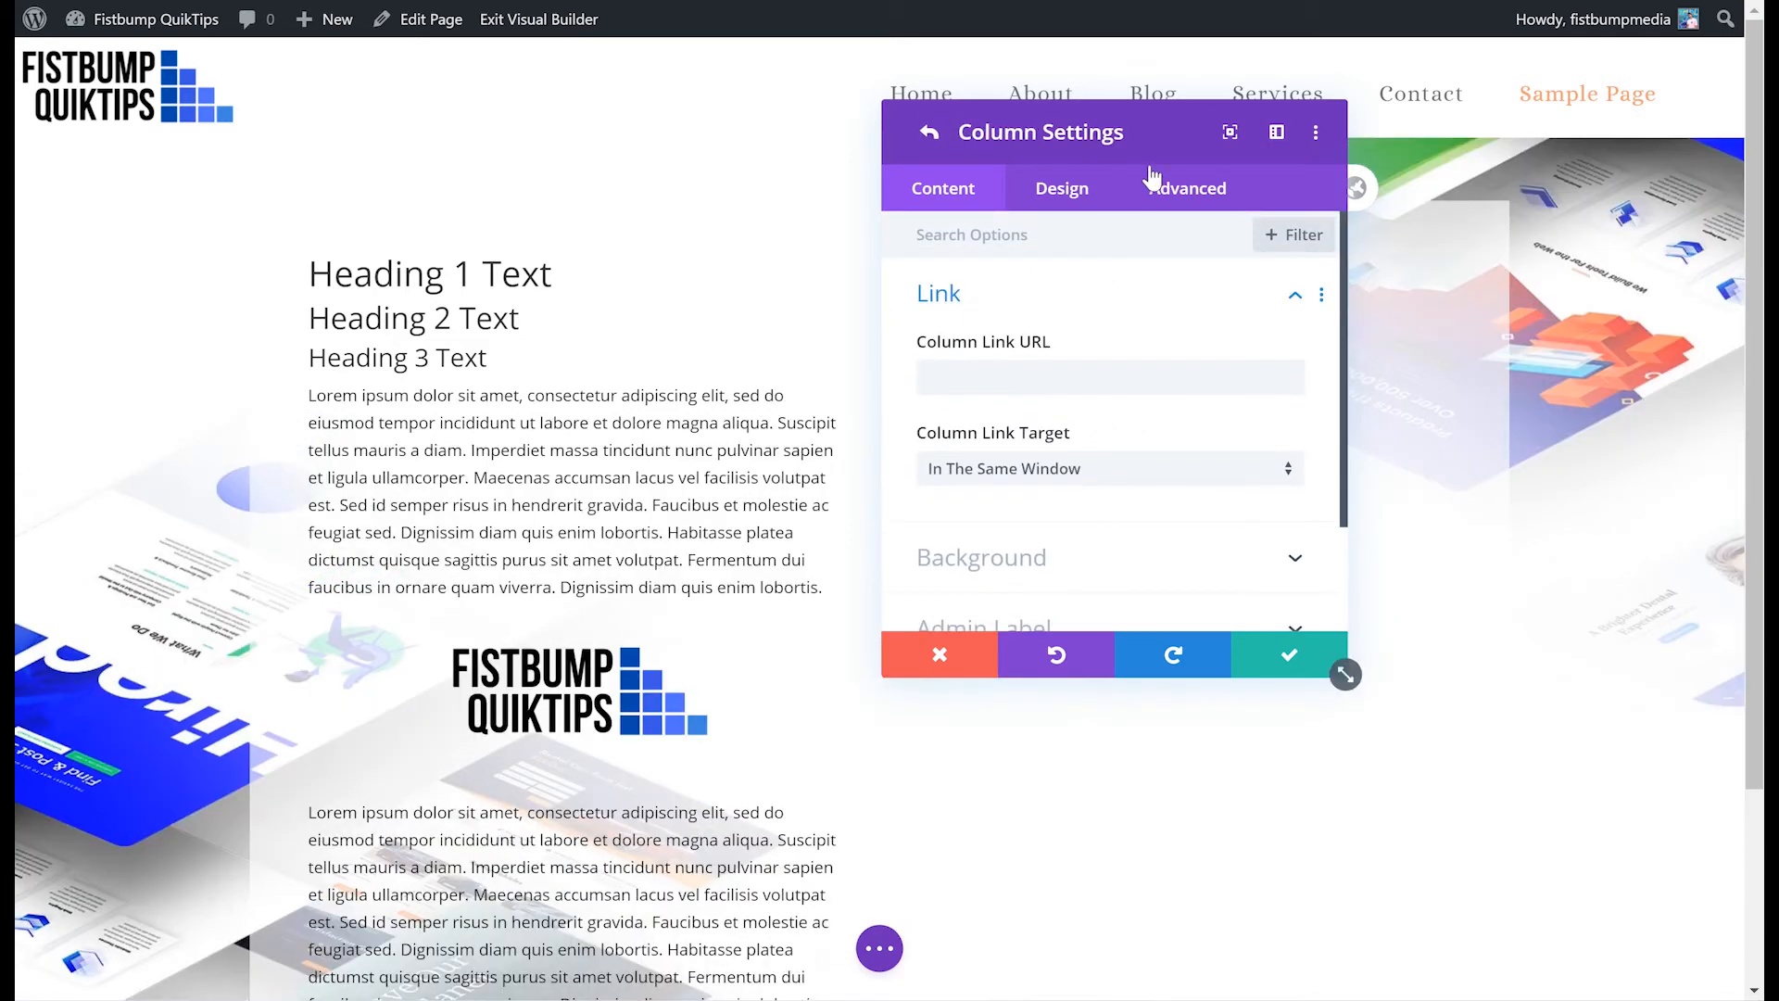
pyautogui.moveTo(1108, 138); pyautogui.dragTo(1569, 263)
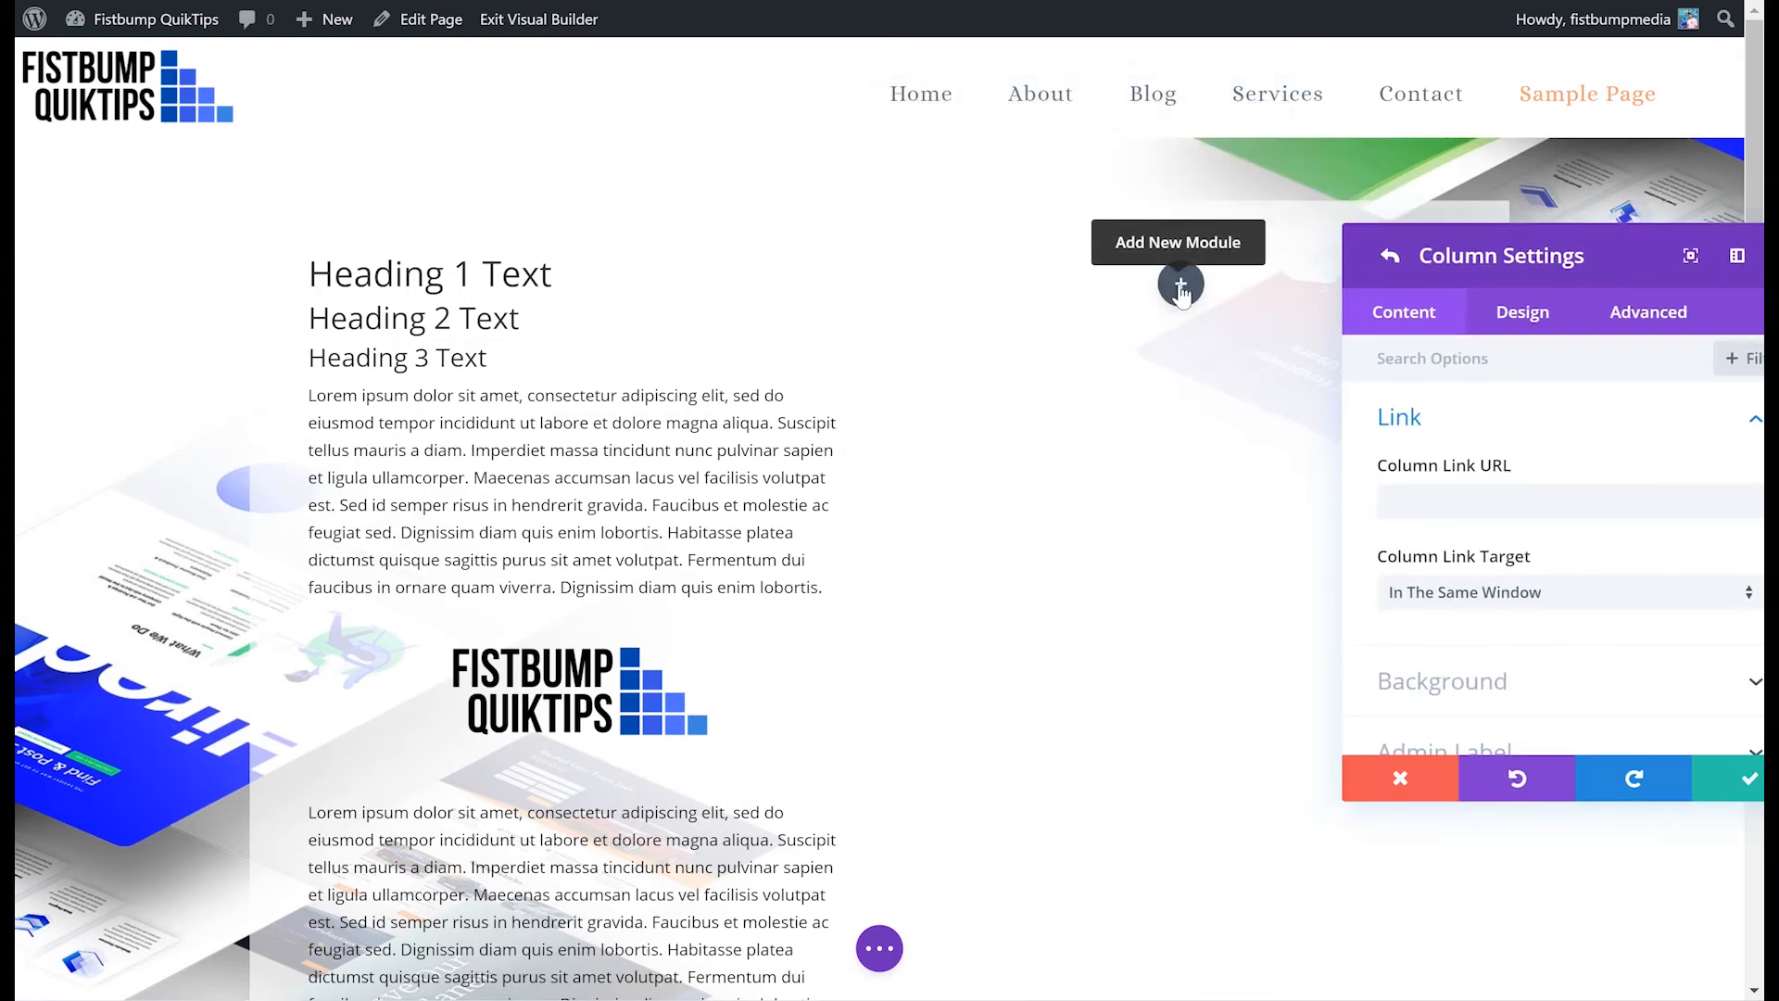
pyautogui.moveTo(389, 618); pyautogui.dragTo(382, 532)
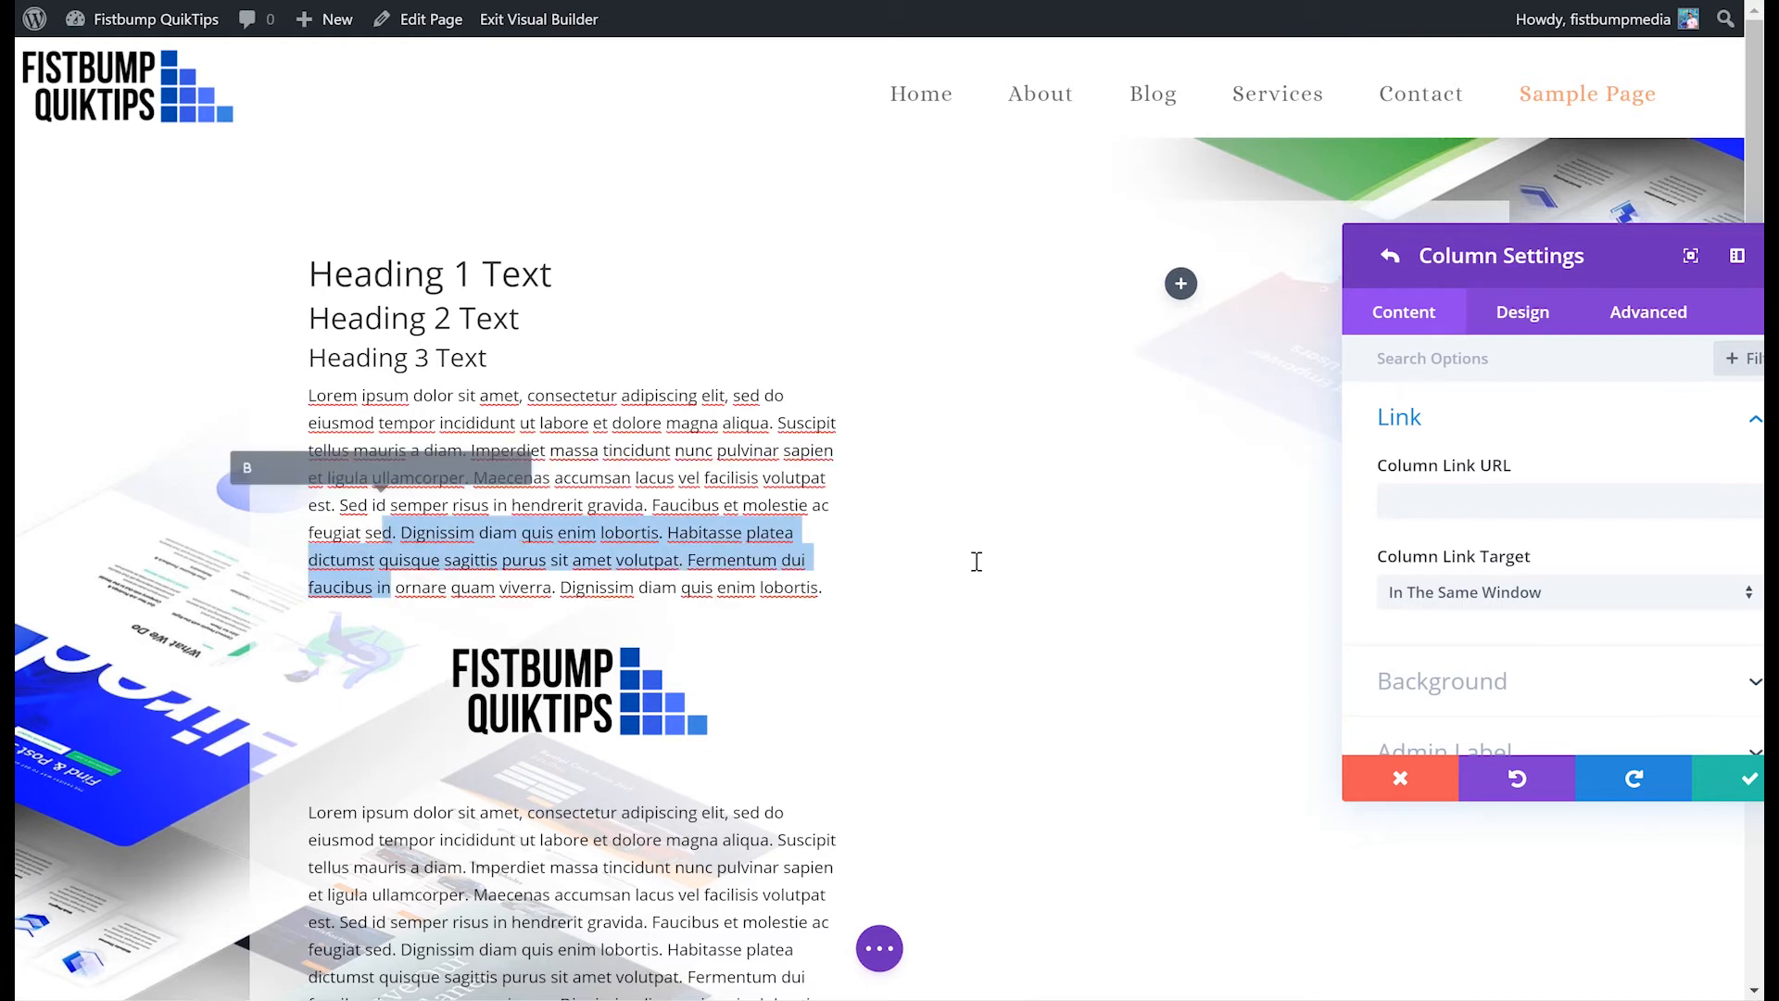
pyautogui.moveTo(1528, 260); pyautogui.dragTo(1000, 227)
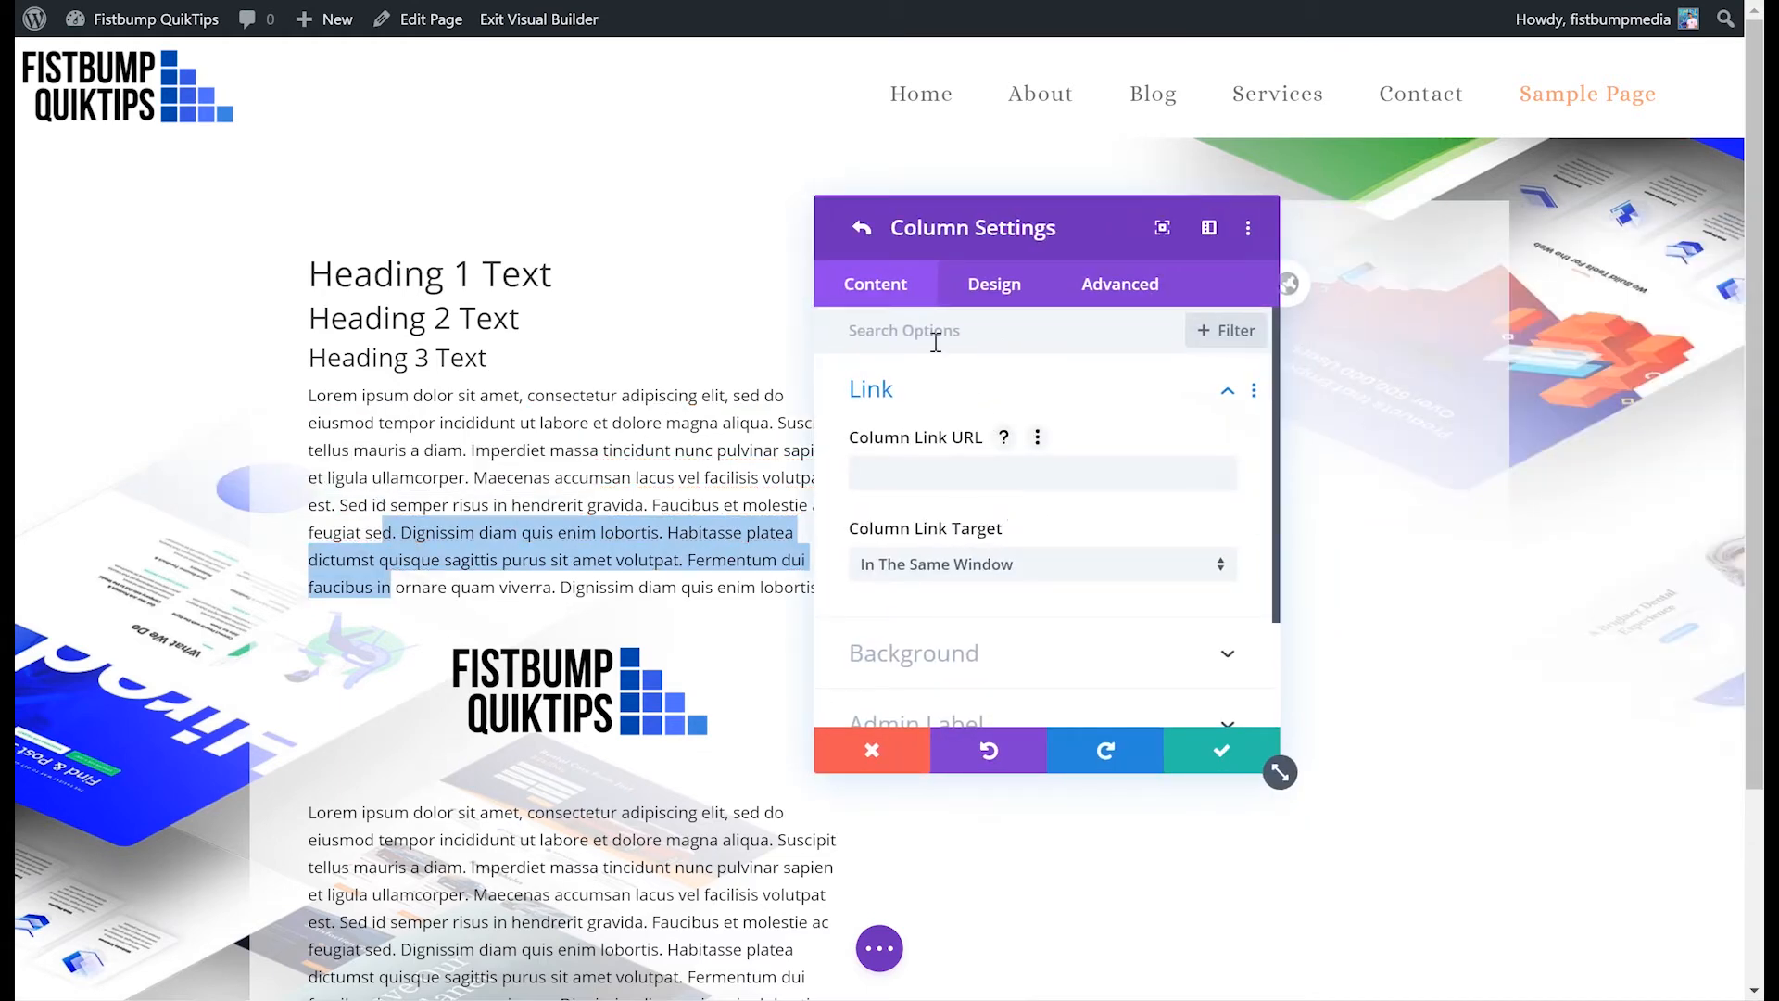
# - Delete the added second column and close the row settings without saving
pyautogui.scroll(-2, 949, 446)
pyautogui.scroll(2, 945, 438)
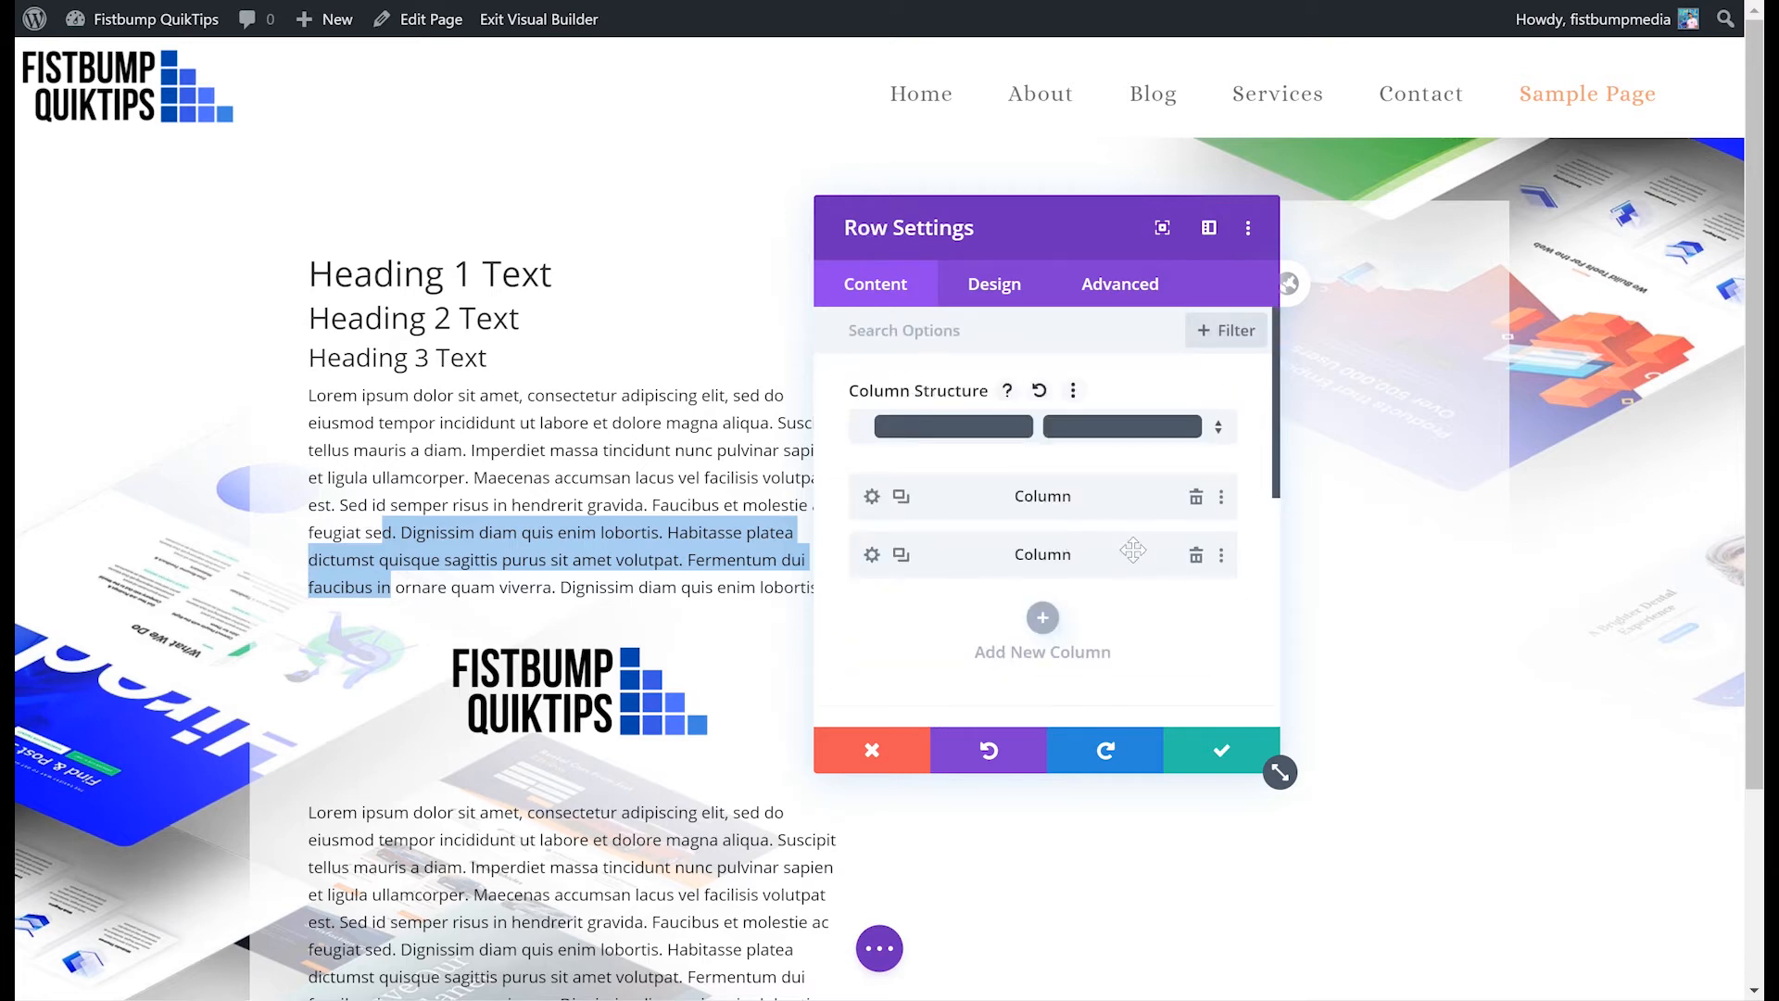
pyautogui.click(1196, 555)
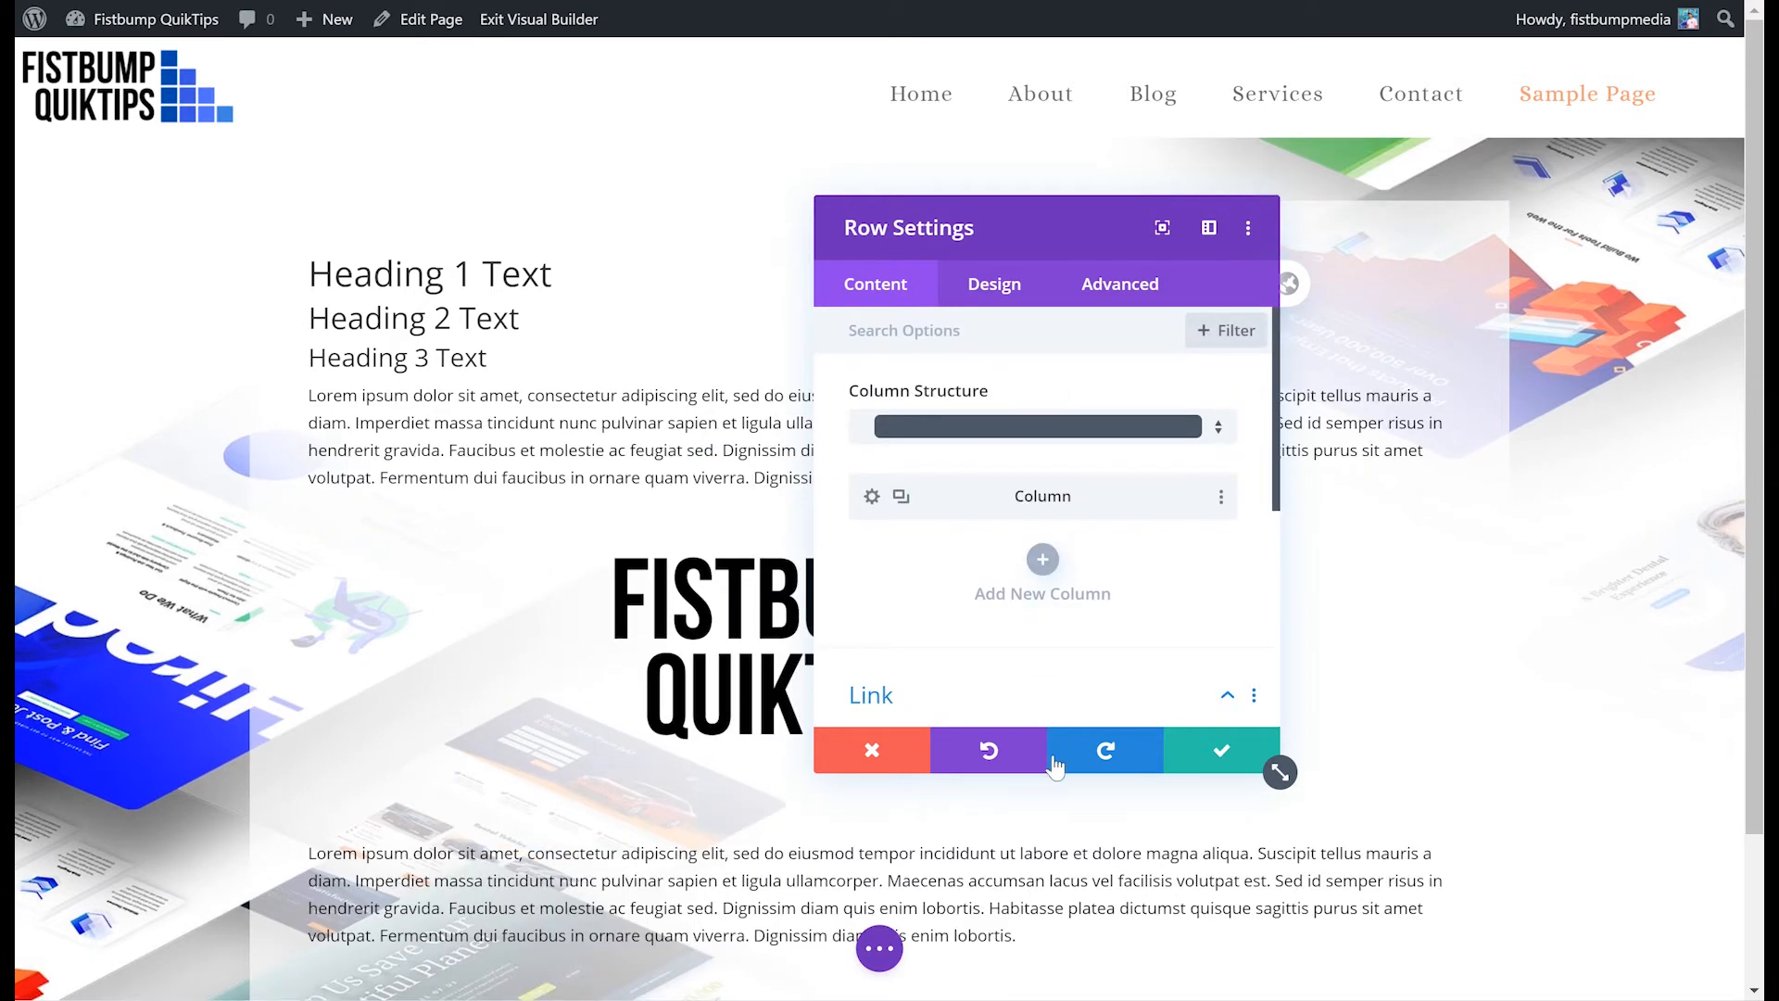
pyautogui.click(872, 762)
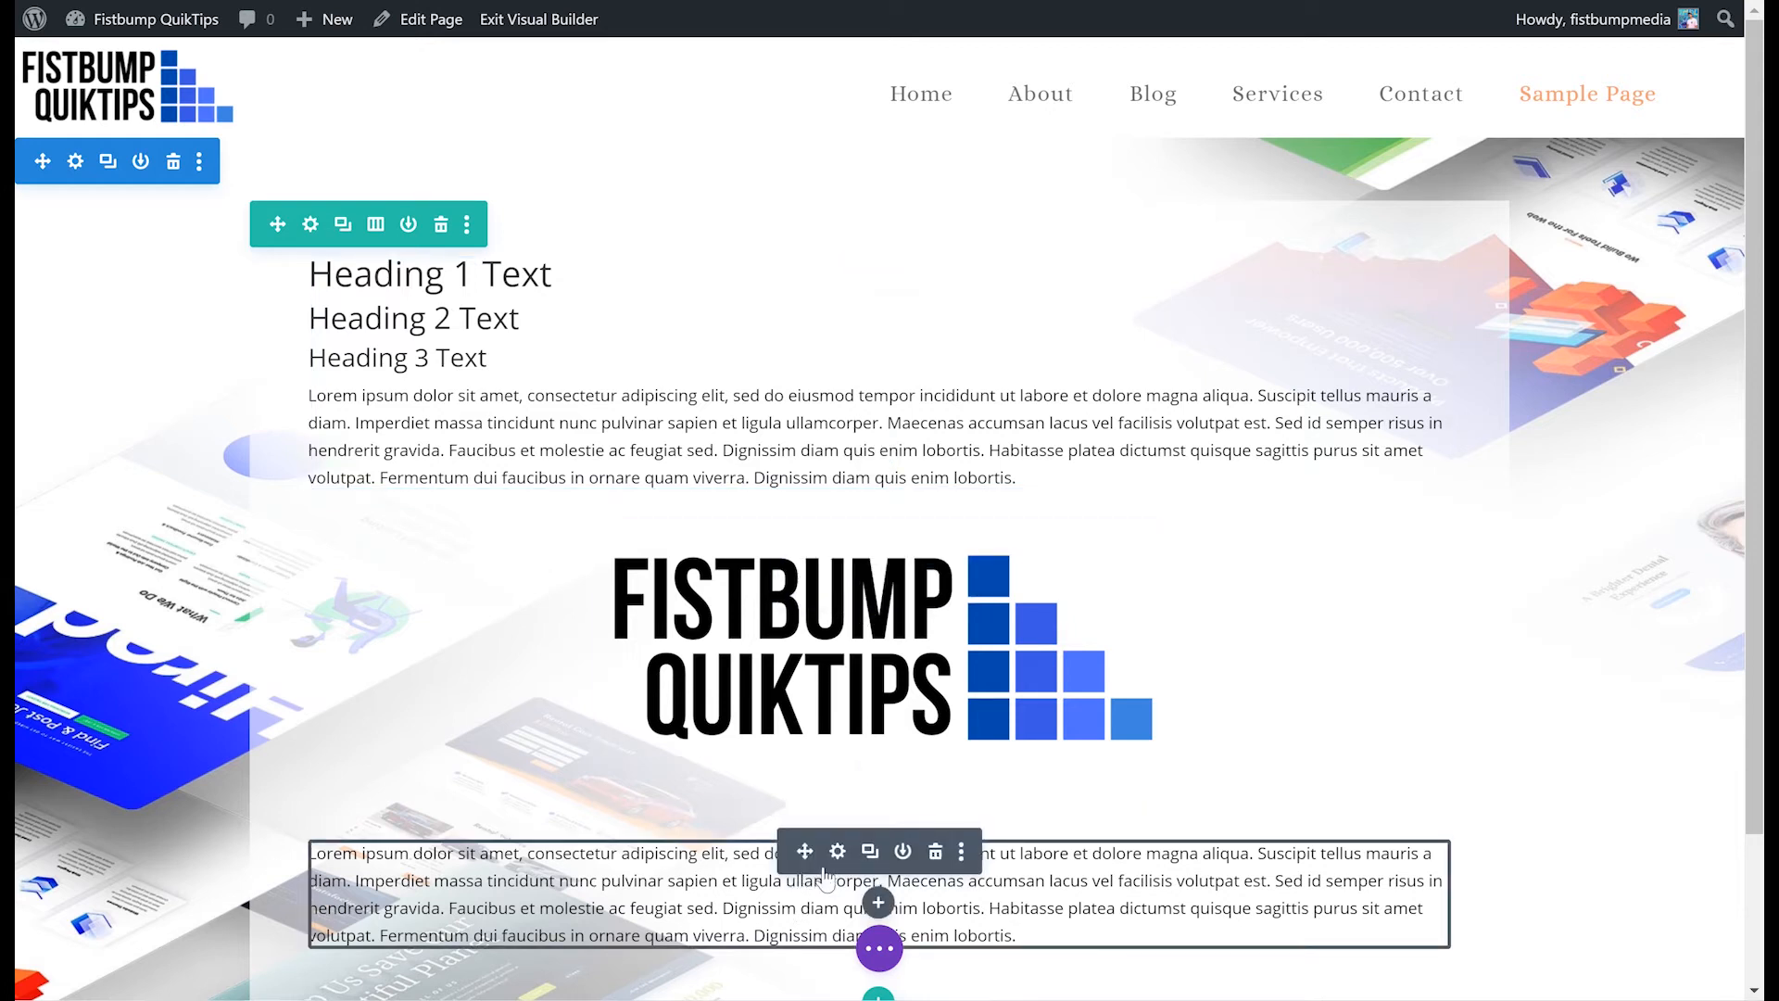
# - Open the Insert Module dialog under the lower text module, browse the module list, and close it without adding anything
pyautogui.scroll(-2, 852, 867)
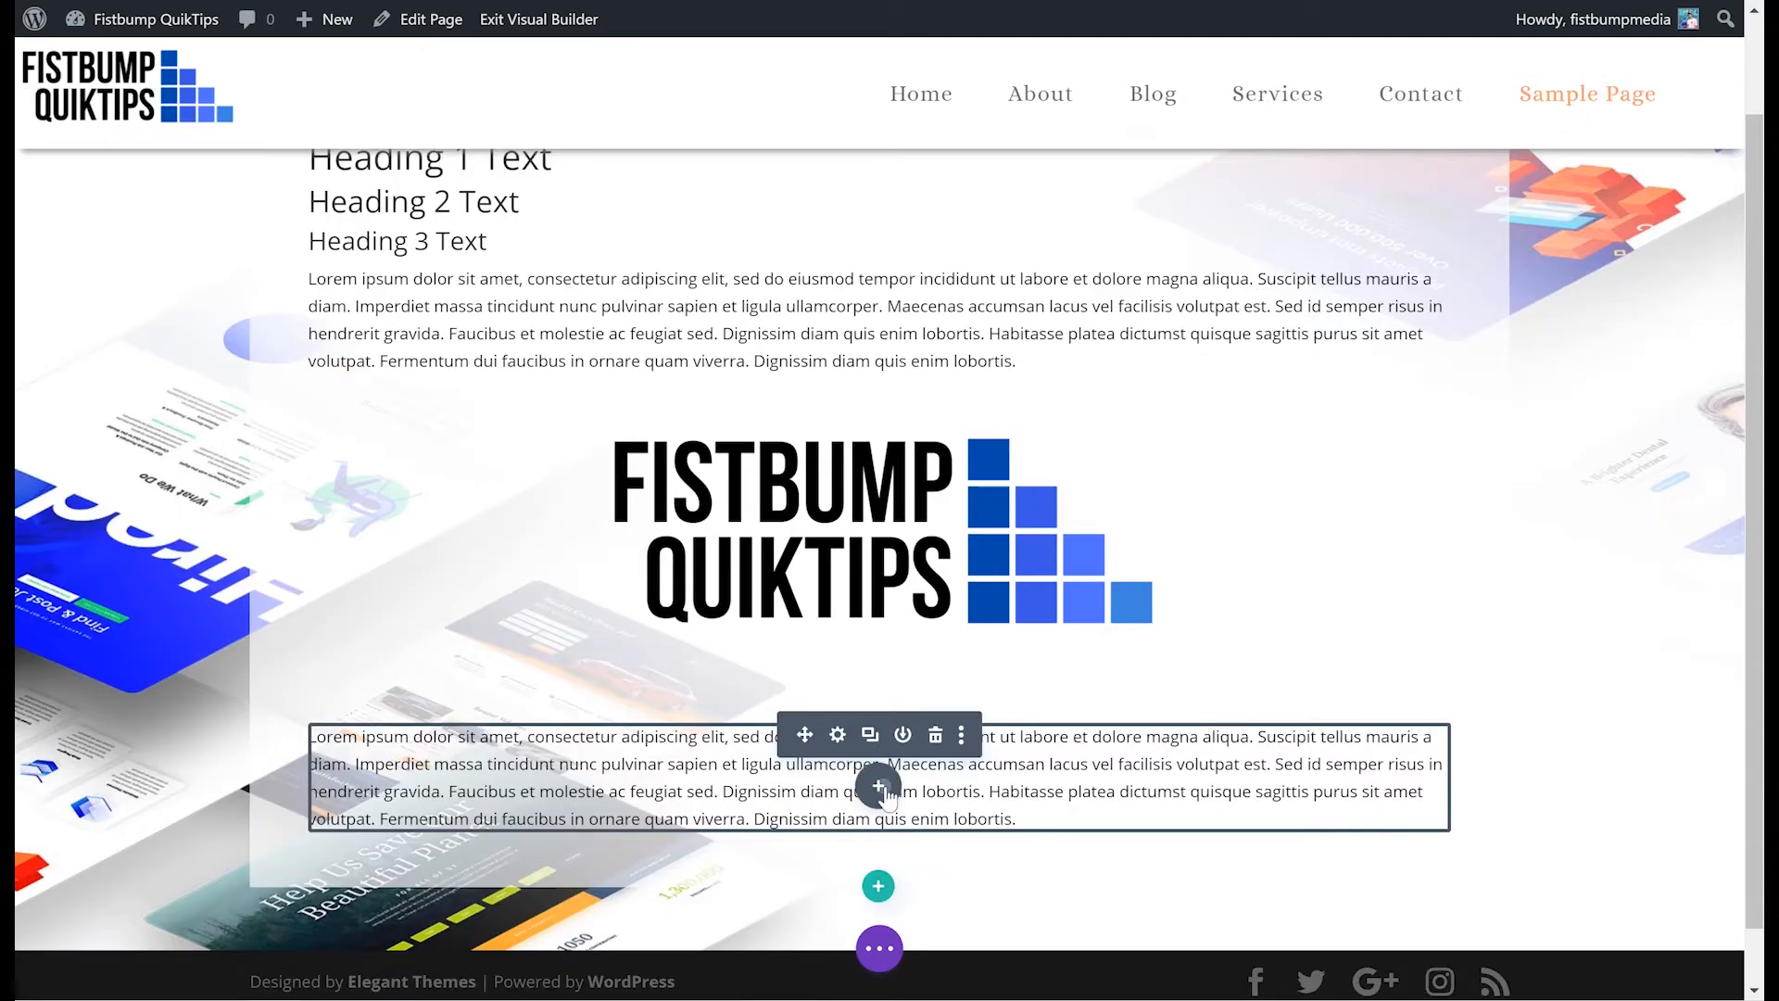
pyautogui.click(885, 793)
pyautogui.scroll(-8, 913, 472)
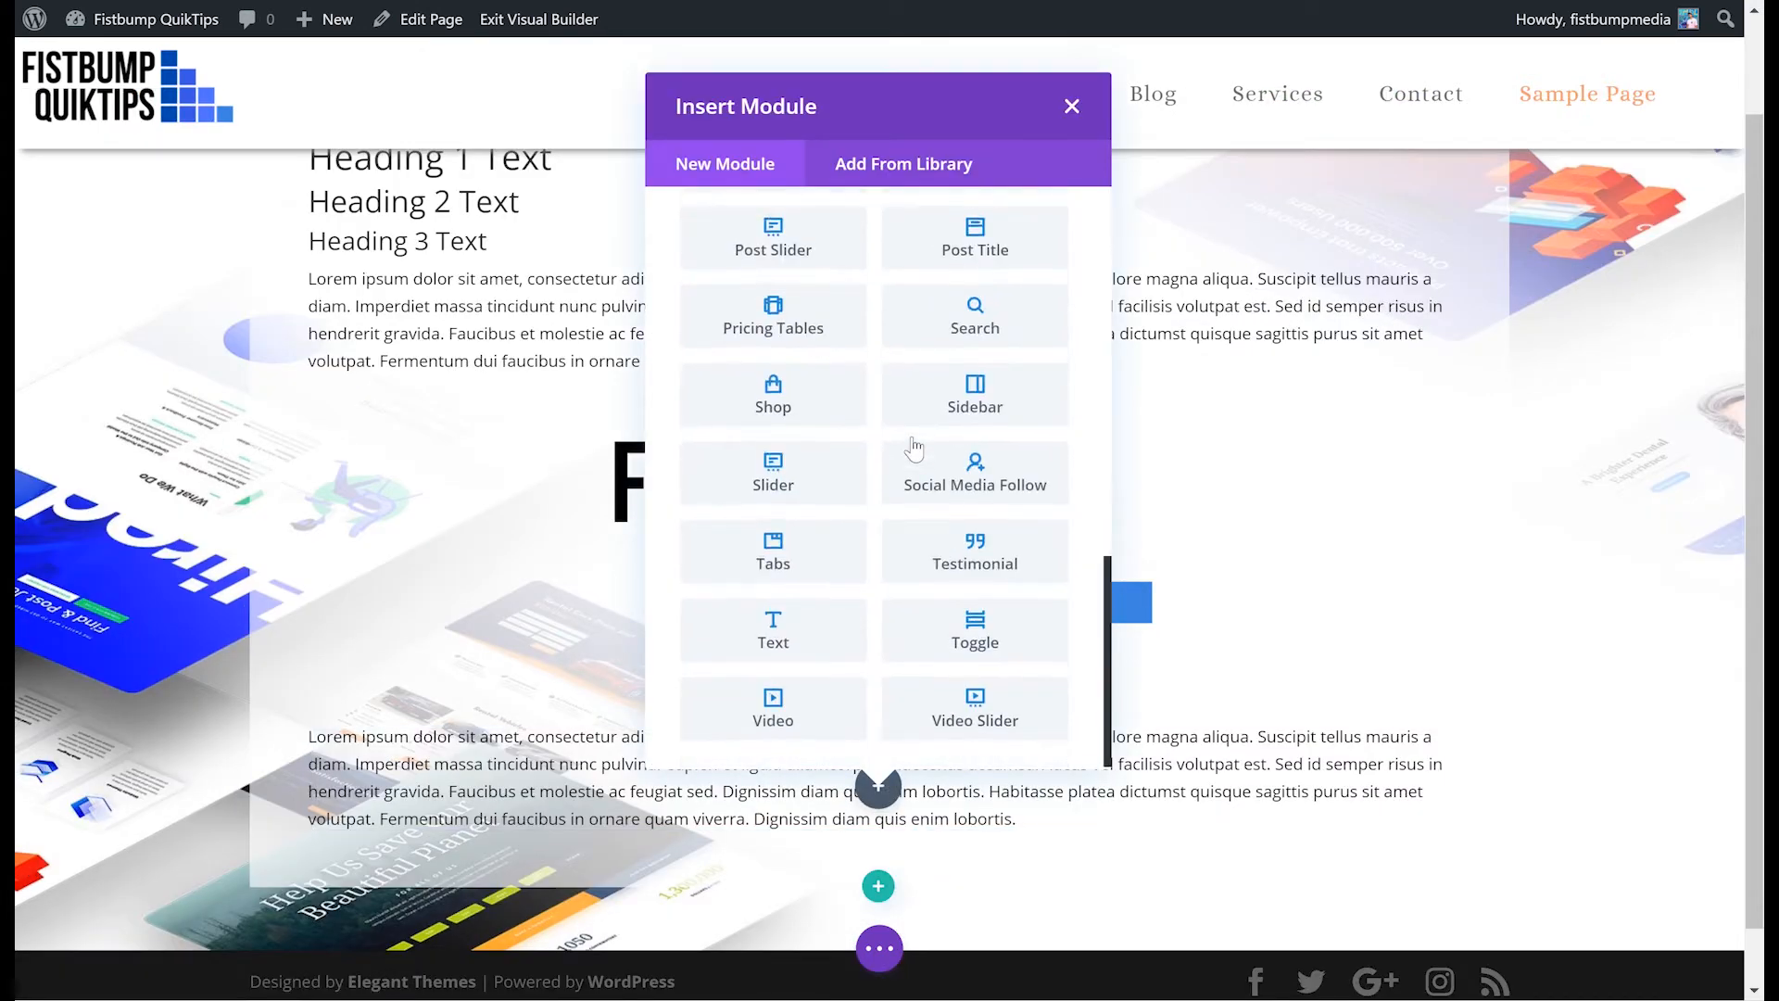
pyautogui.click(1242, 461)
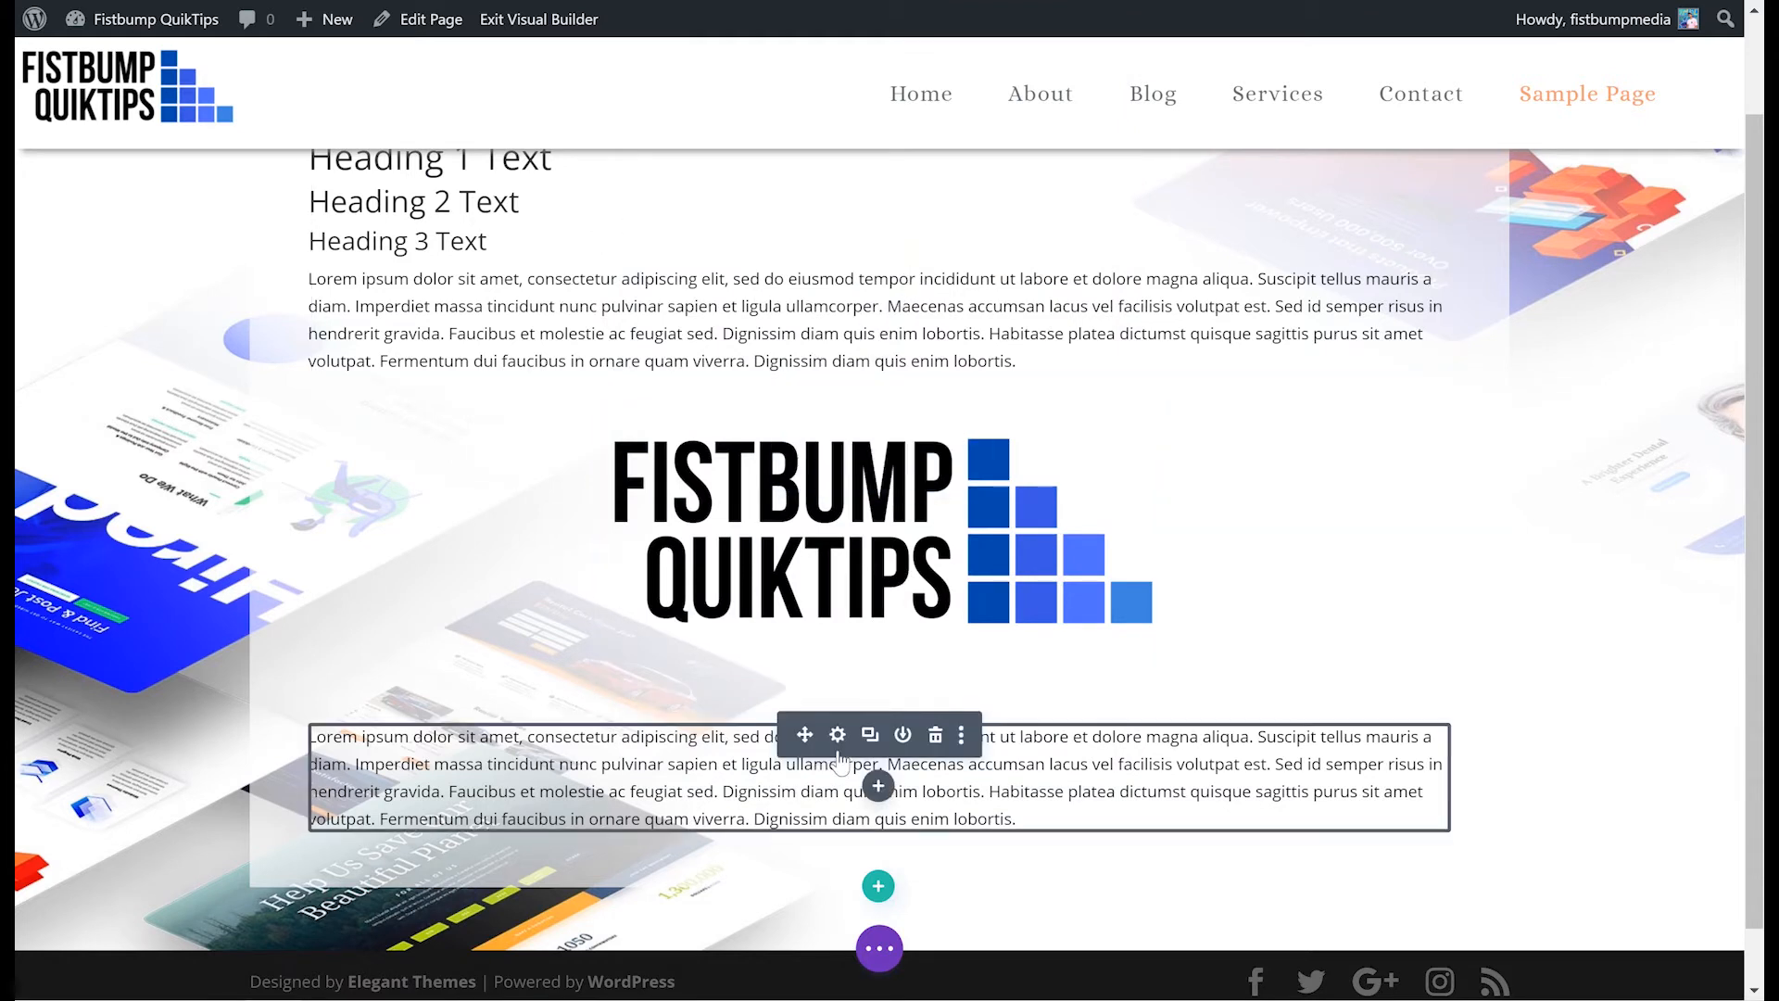
# - Open the top text module's settings and browse its Content, Design and Advanced tabs before closing the panel
pyautogui.scroll(2, 816, 692)
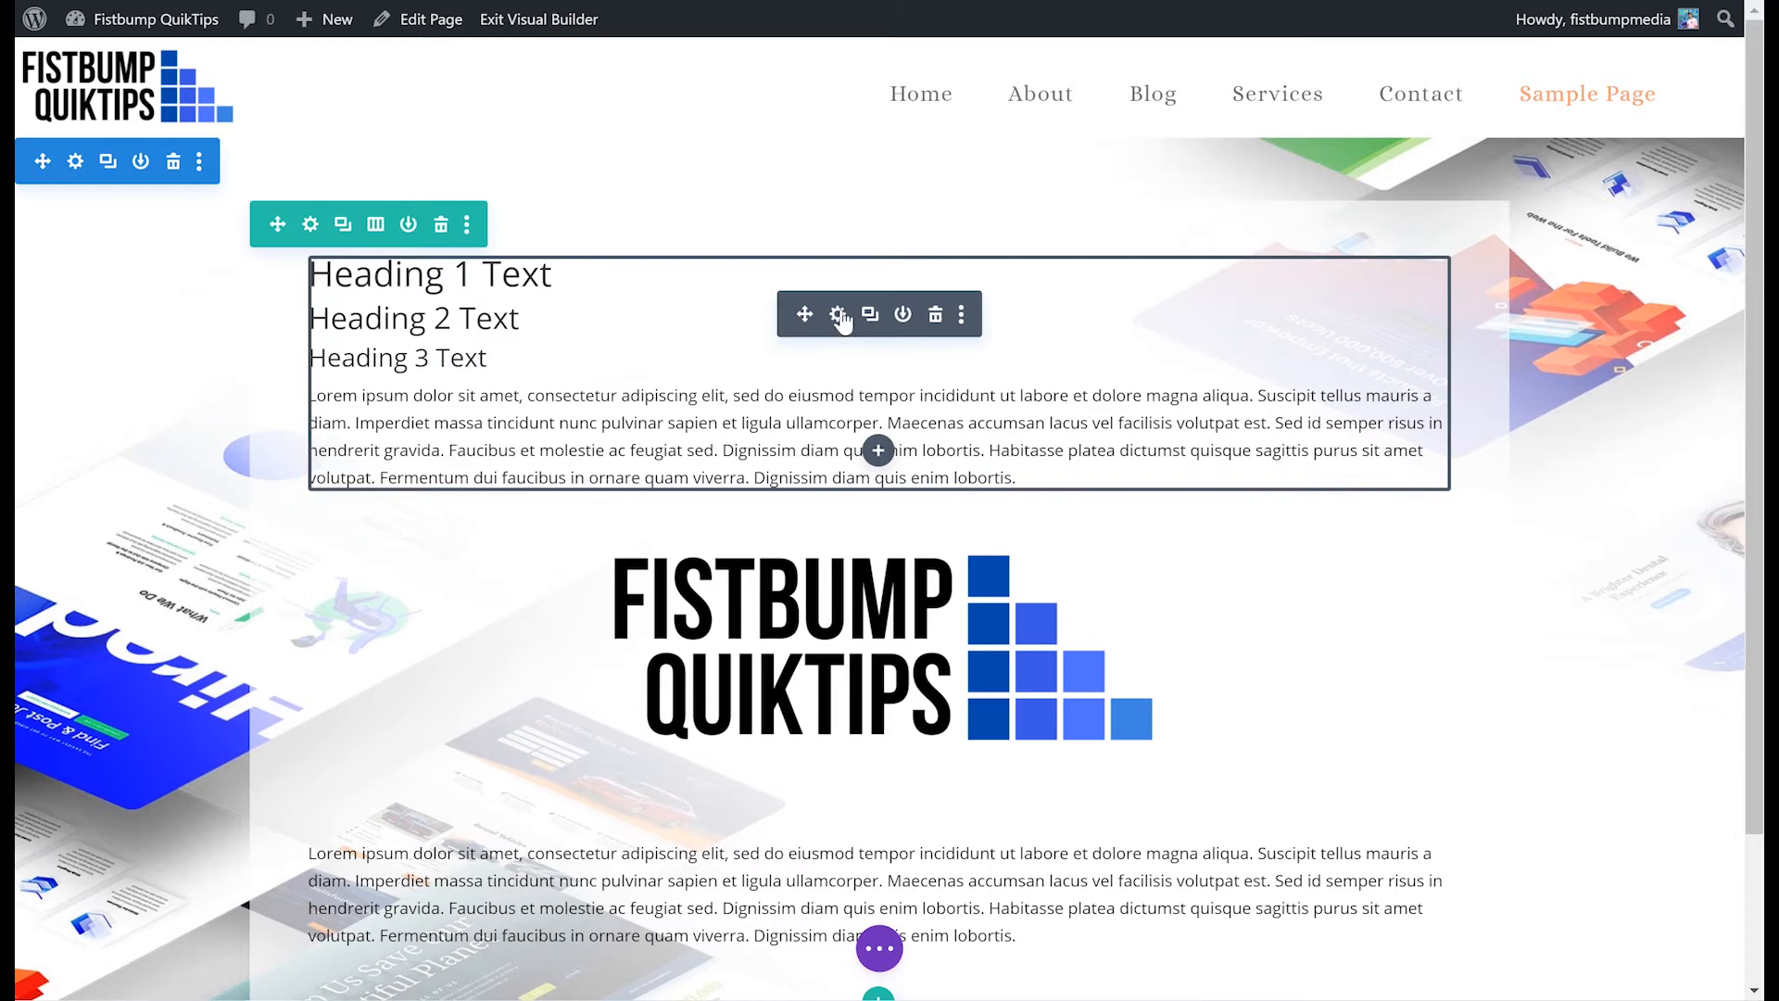
pyautogui.click(840, 312)
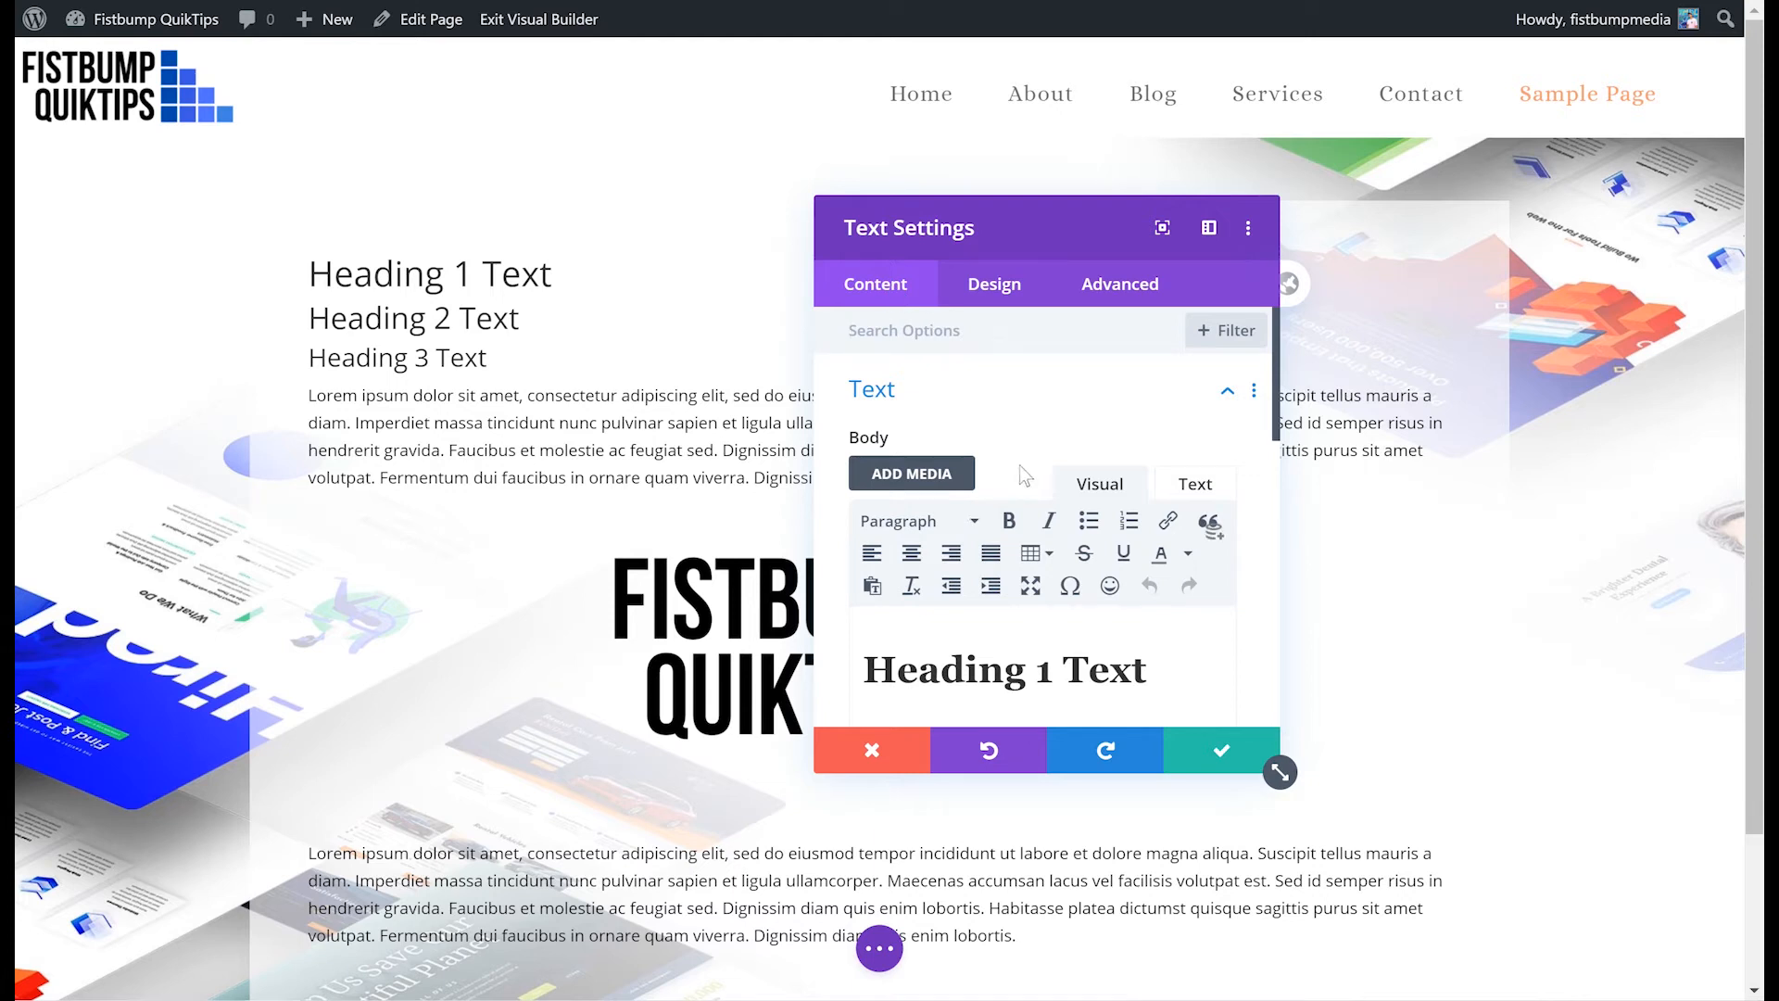
pyautogui.scroll(-3, 1024, 468)
pyautogui.scroll(3, 1026, 470)
pyautogui.click(990, 288)
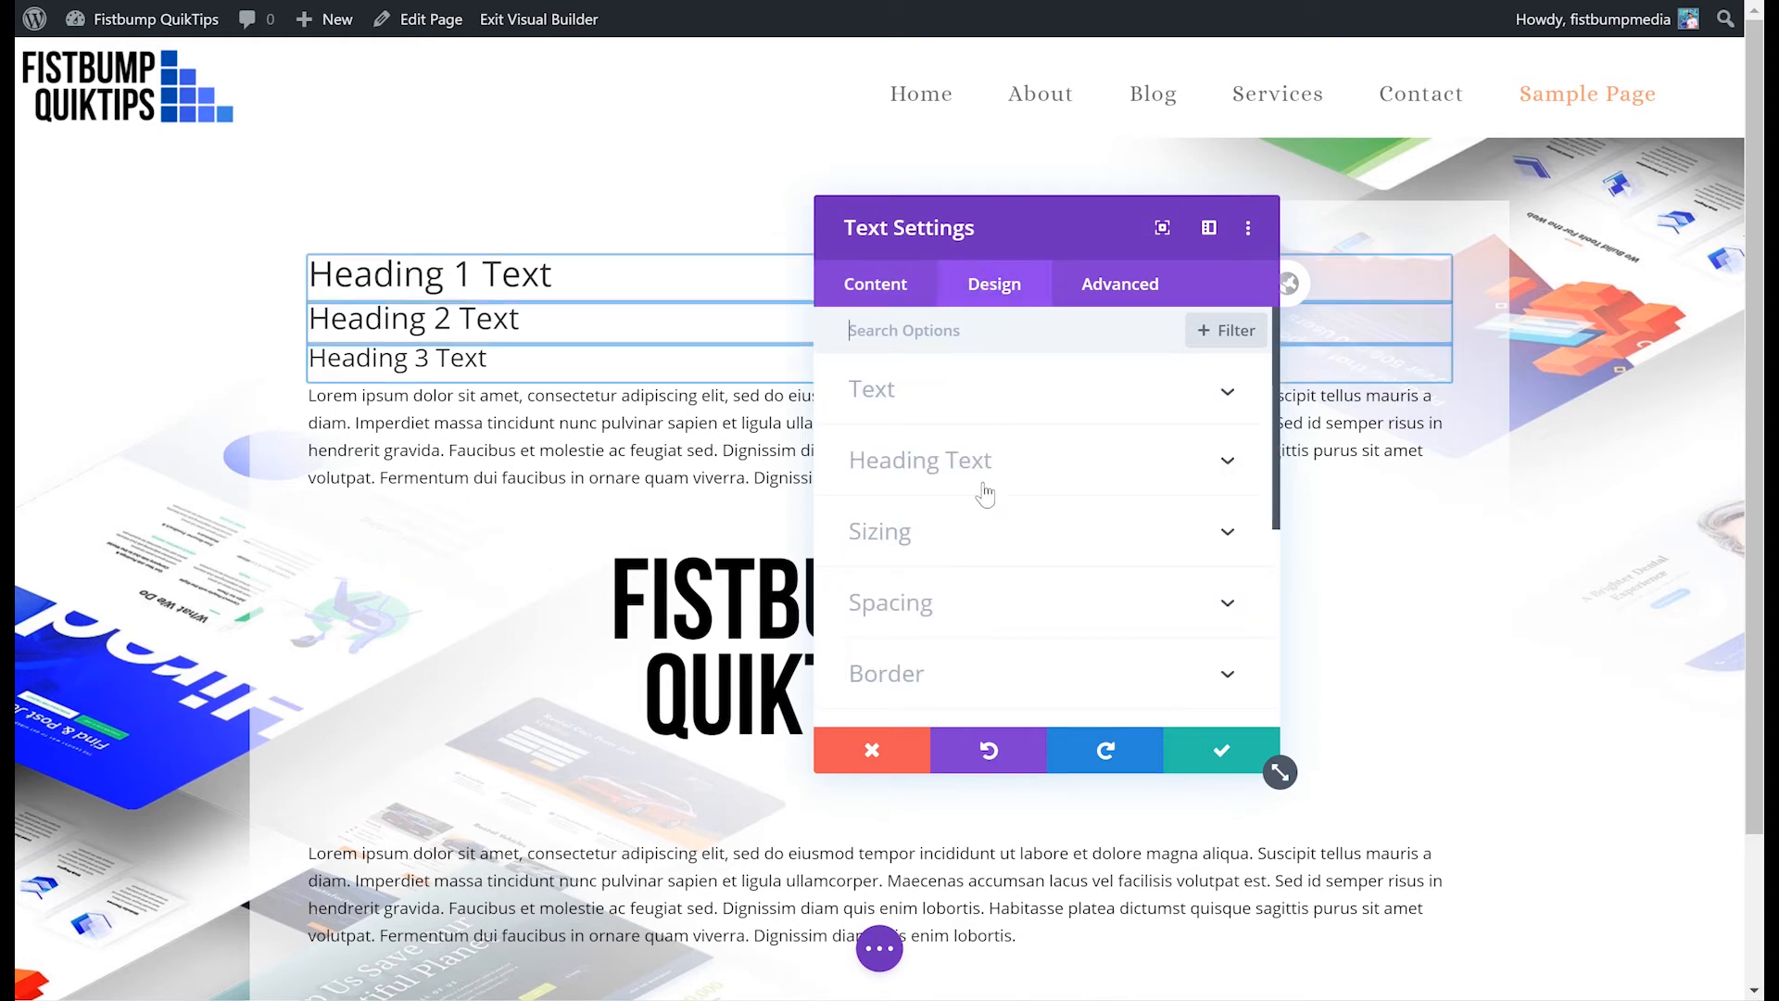
pyautogui.scroll(-5, 985, 518)
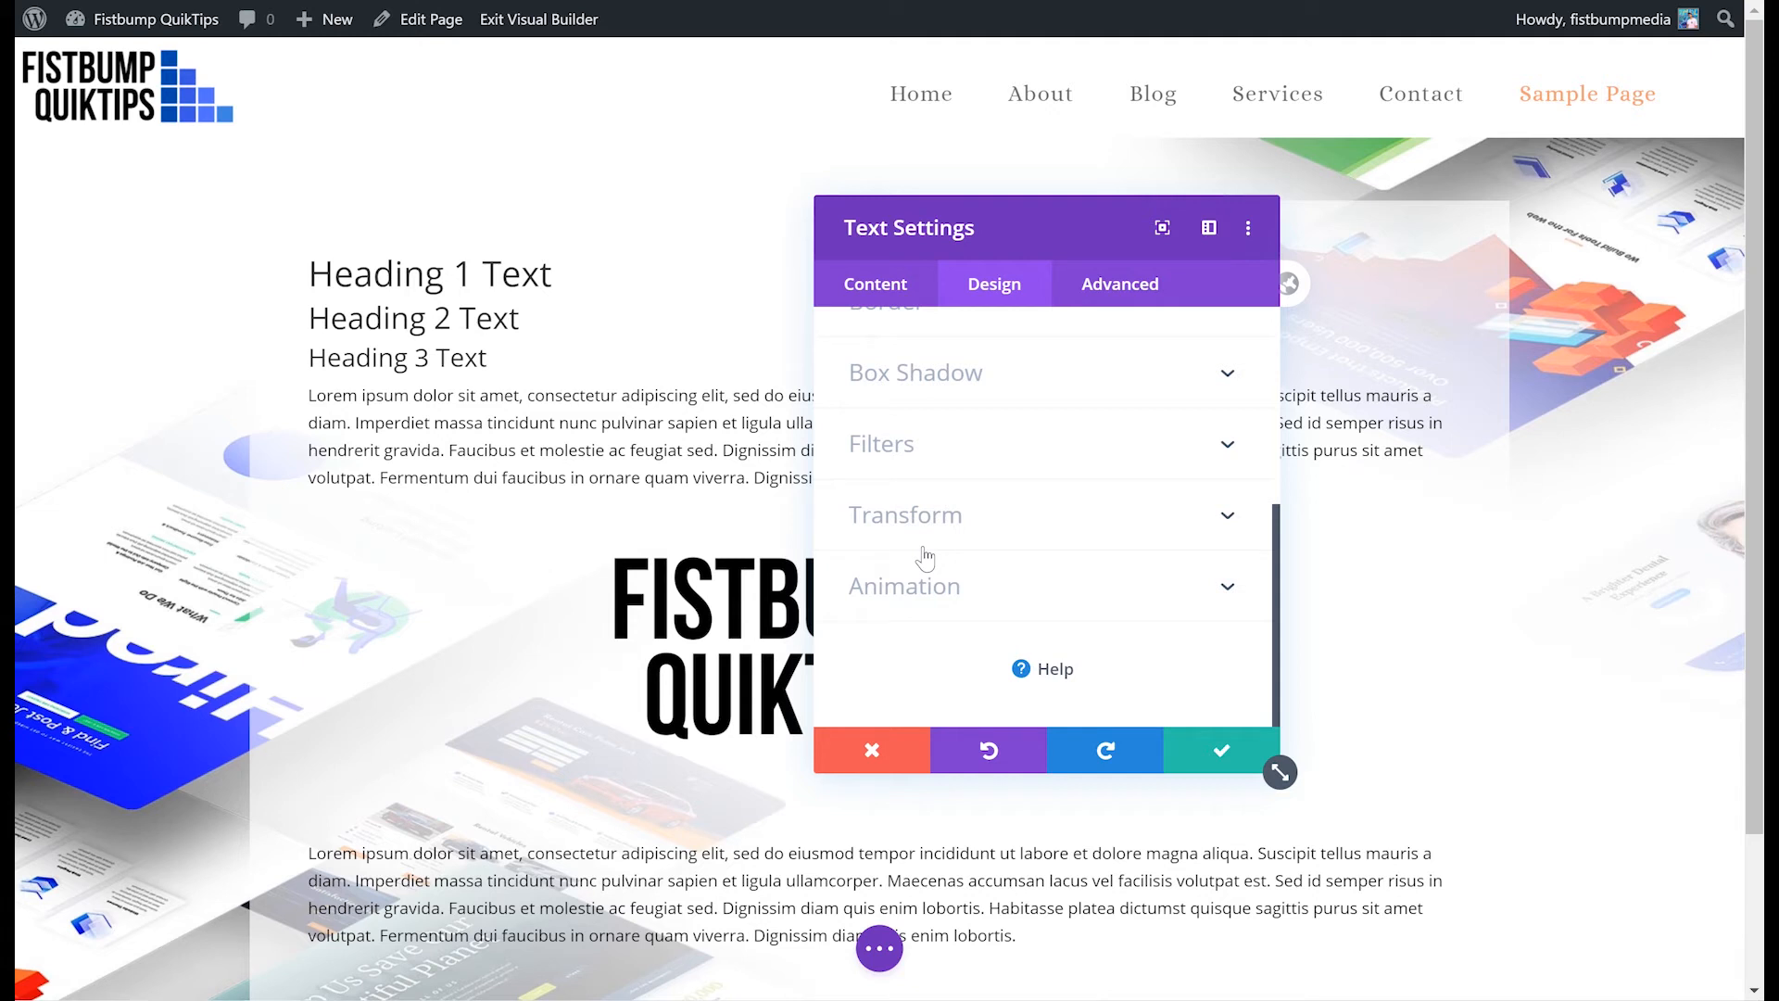
pyautogui.click(1136, 283)
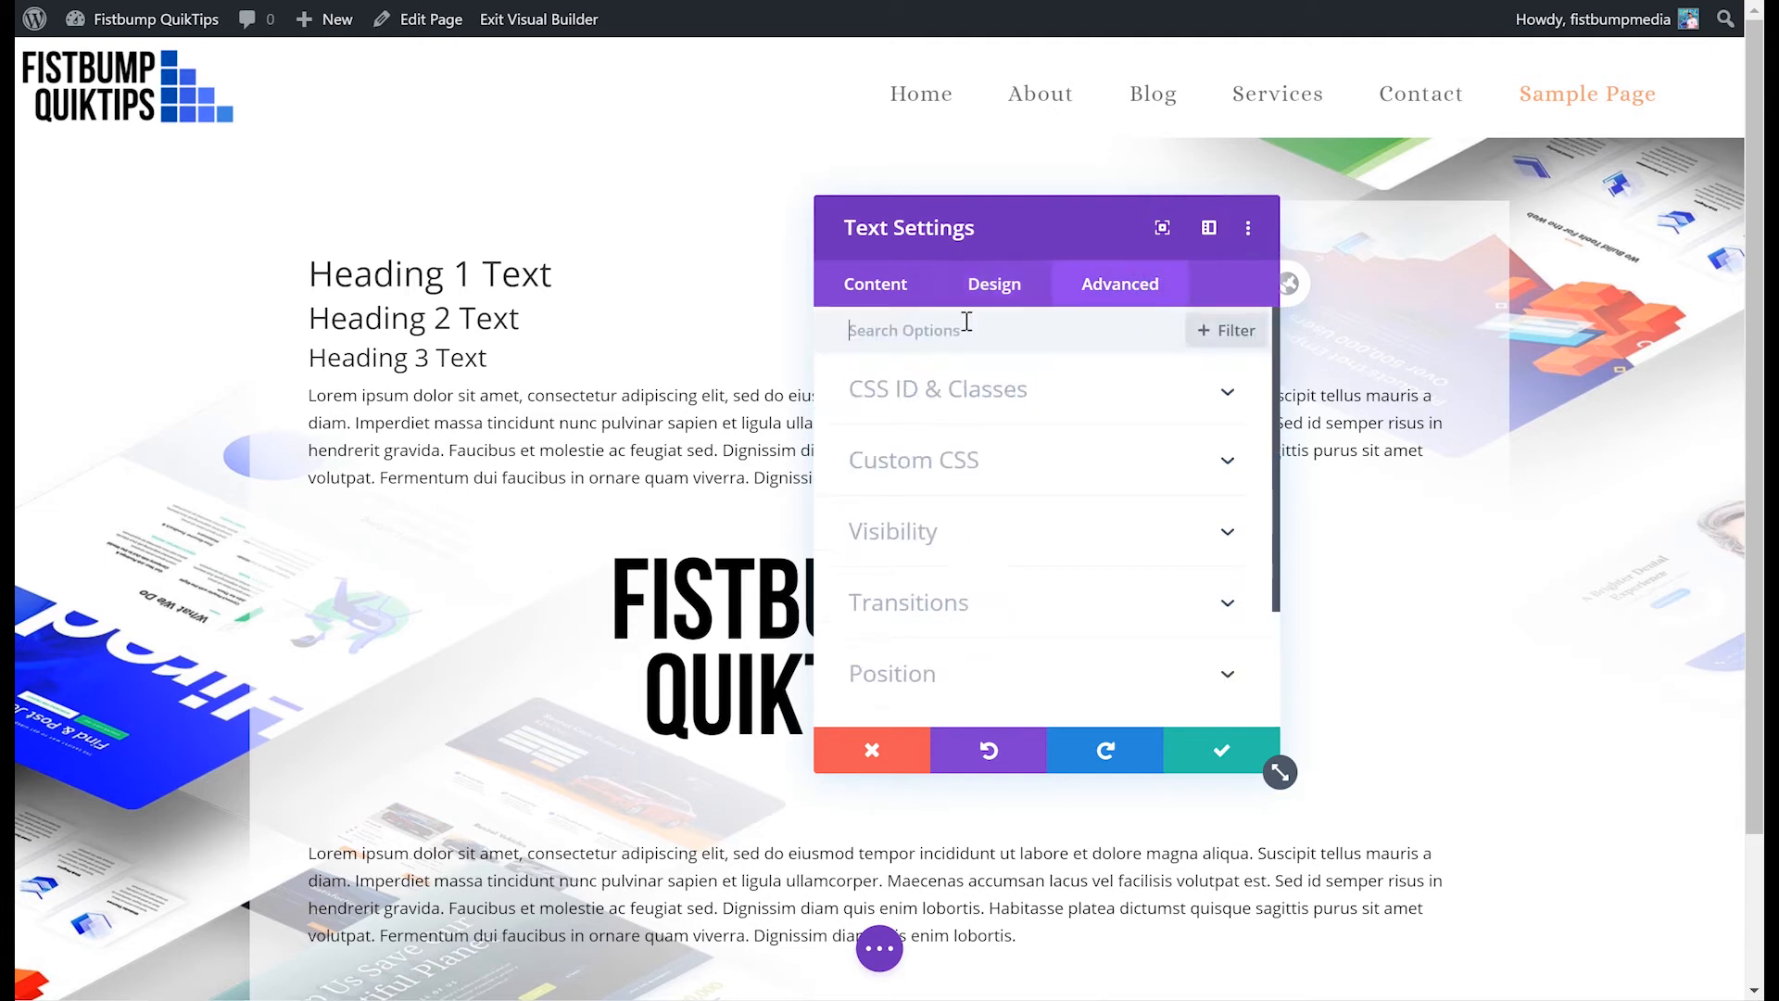
pyautogui.click(856, 294)
pyautogui.scroll(-3, 1005, 424)
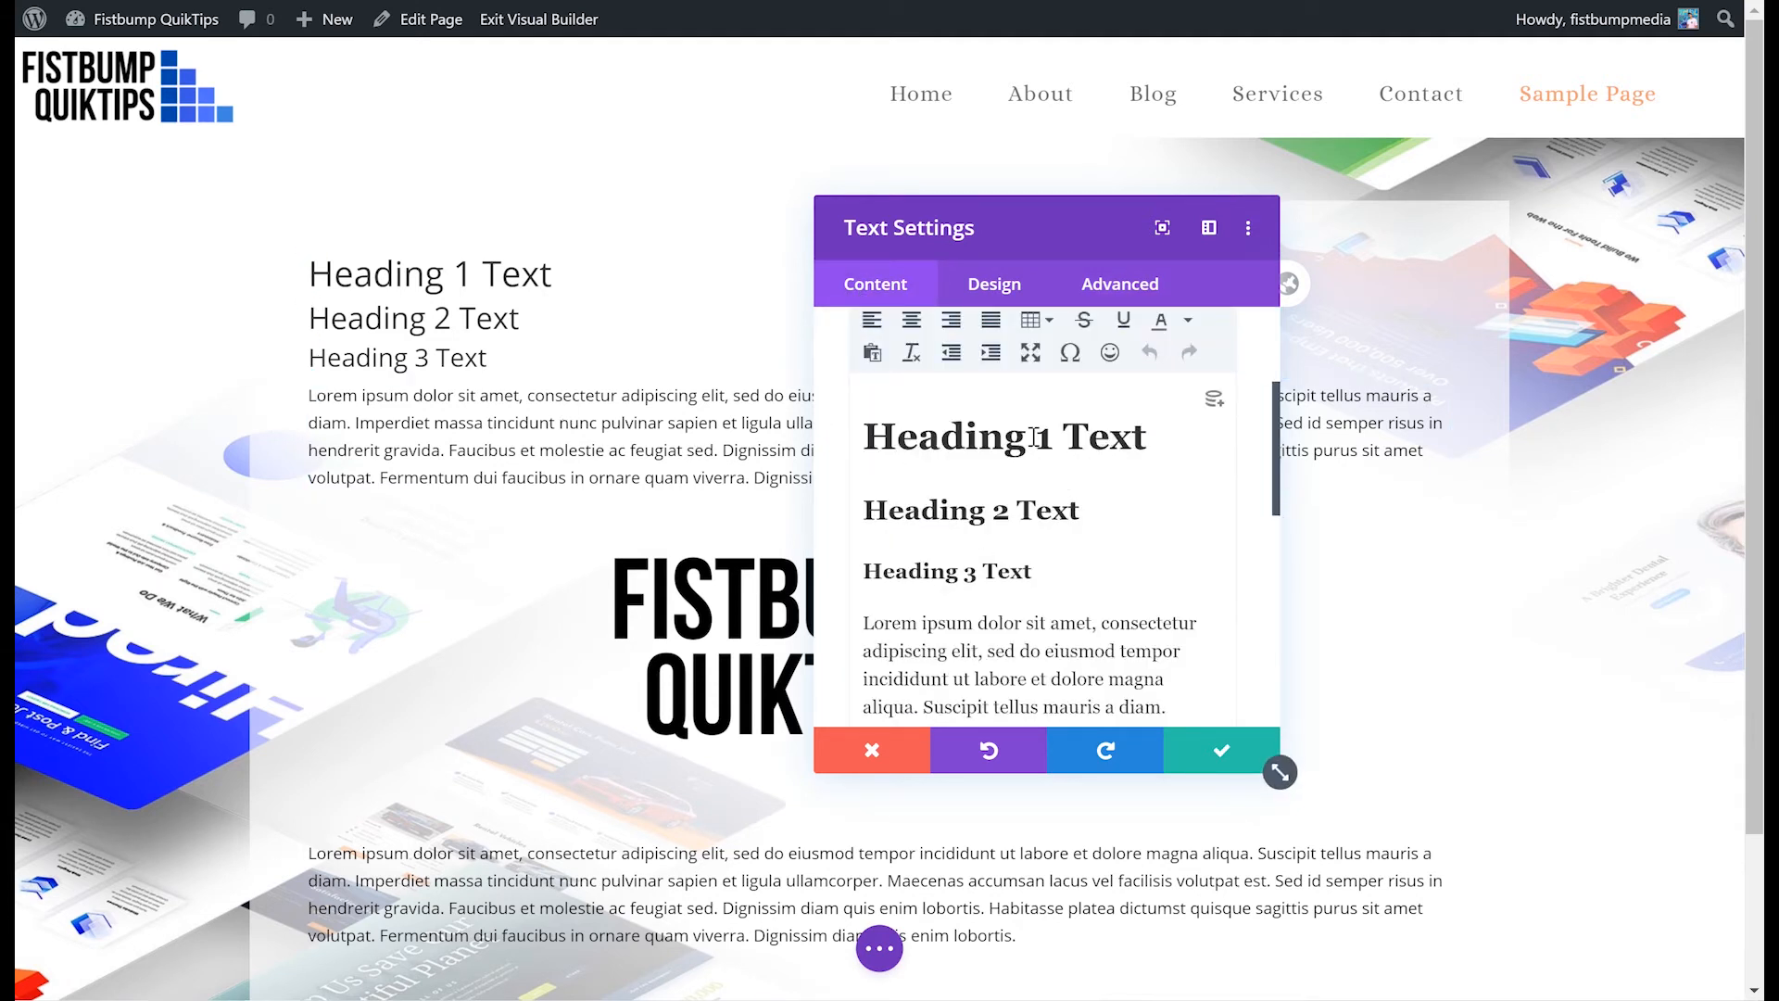
pyautogui.click(994, 286)
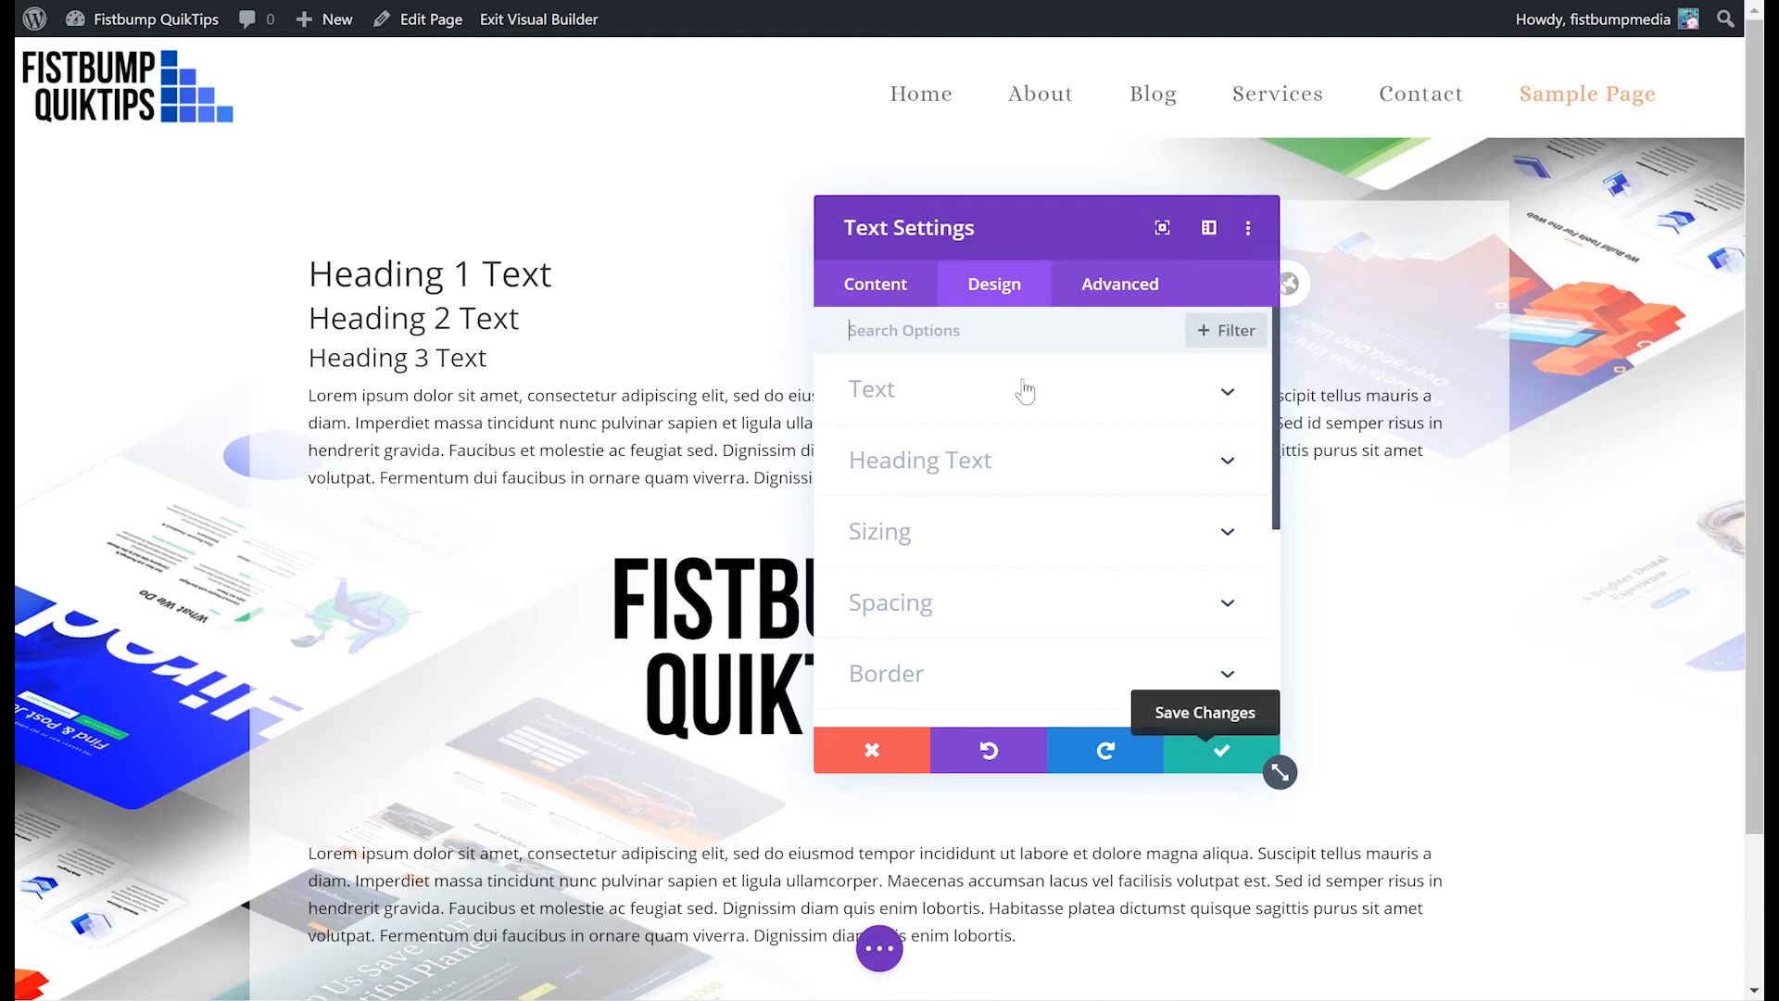
pyautogui.click(892, 285)
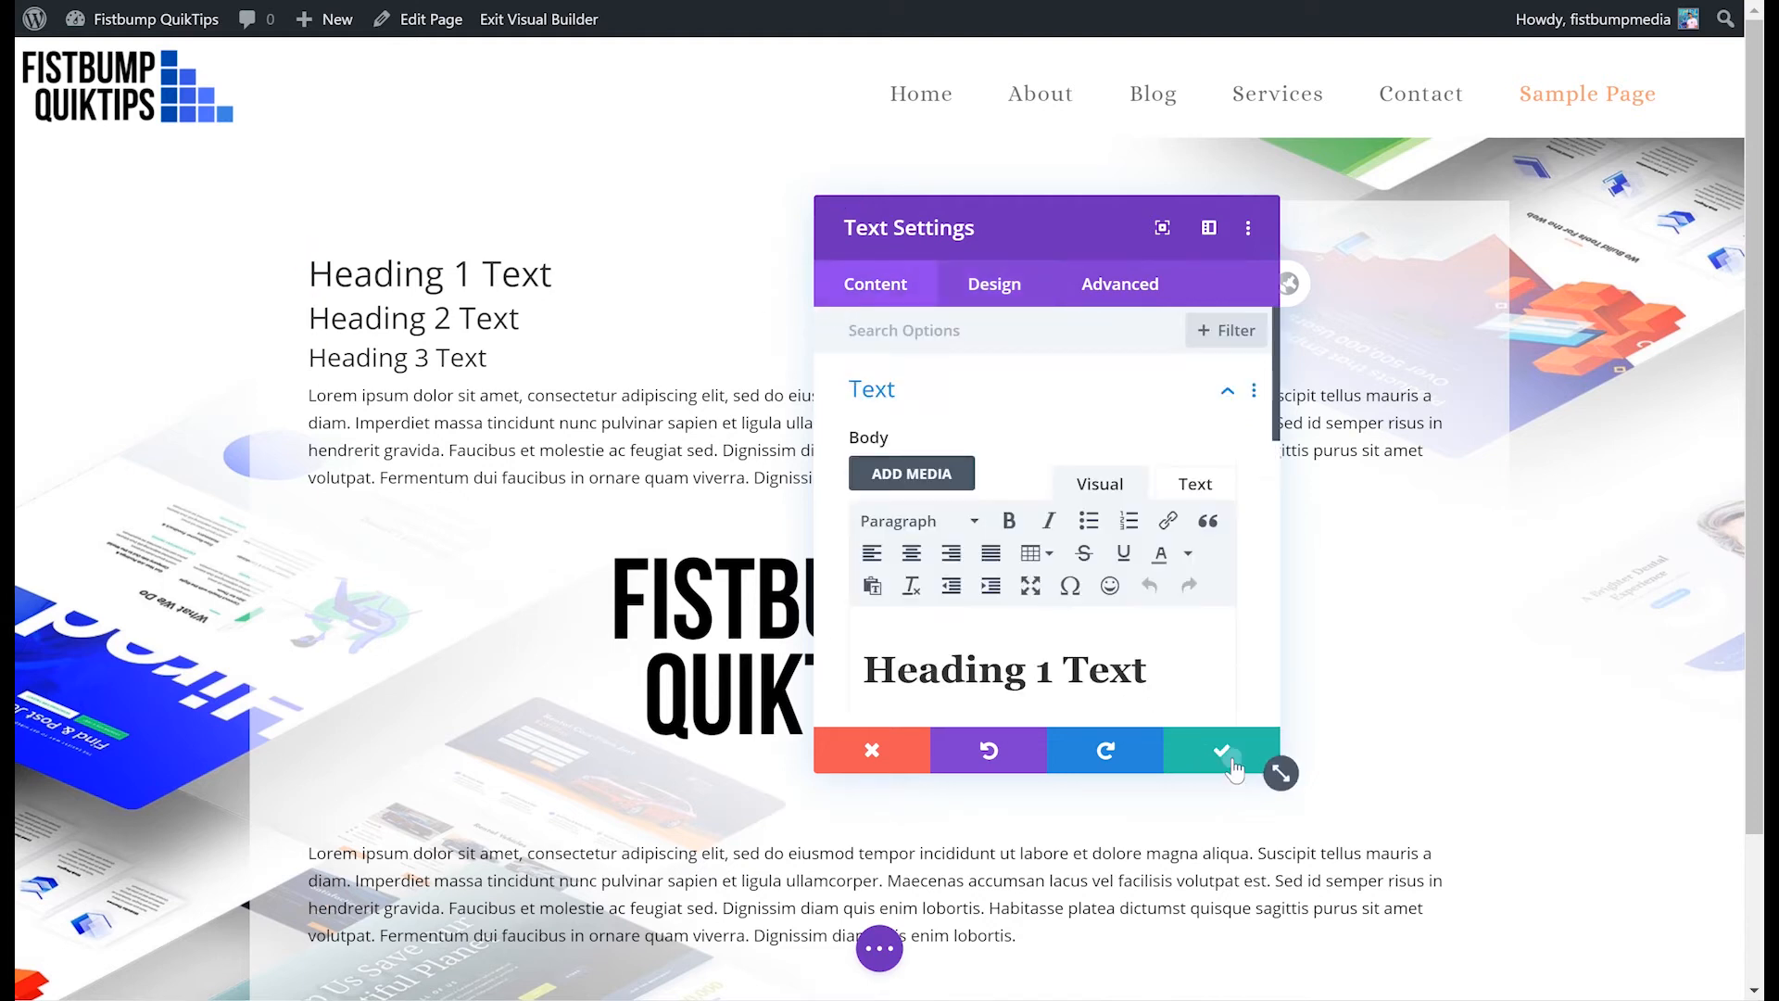
pyautogui.click(1219, 752)
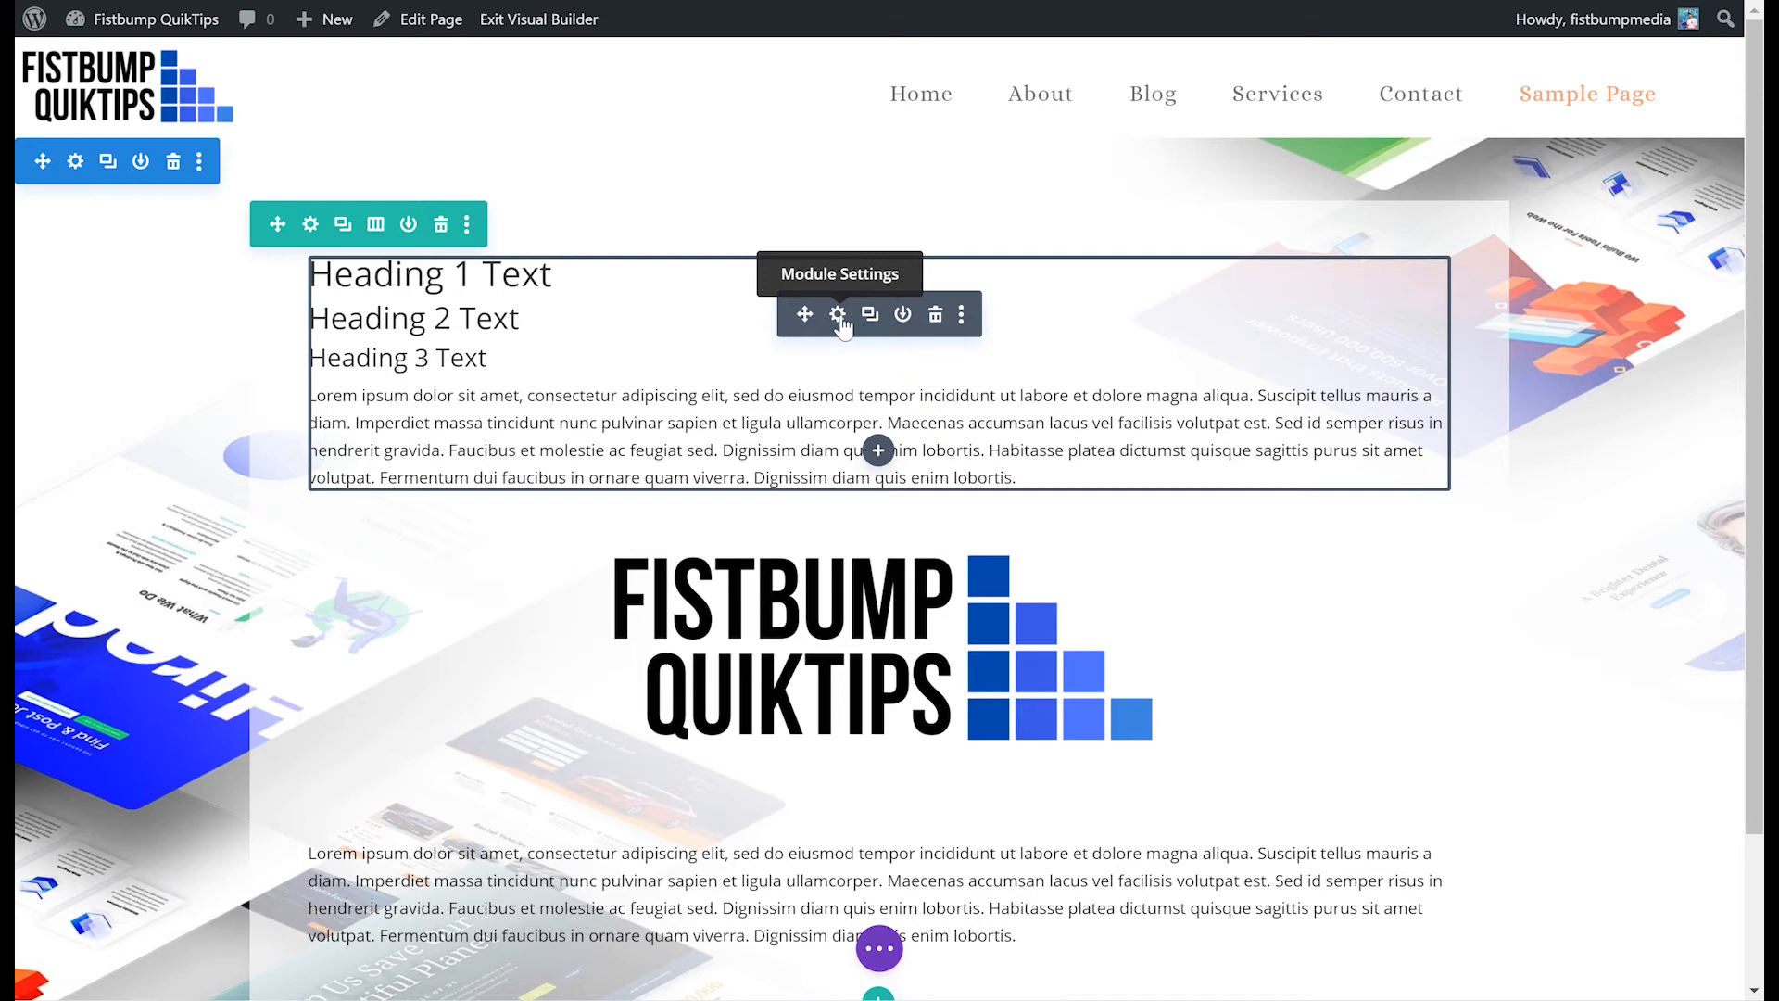
# - Reopen the top text module's settings, then move the settings panel up and enlarge it
pyautogui.click(838, 315)
pyautogui.moveTo(1072, 226); pyautogui.dragTo(989, 90)
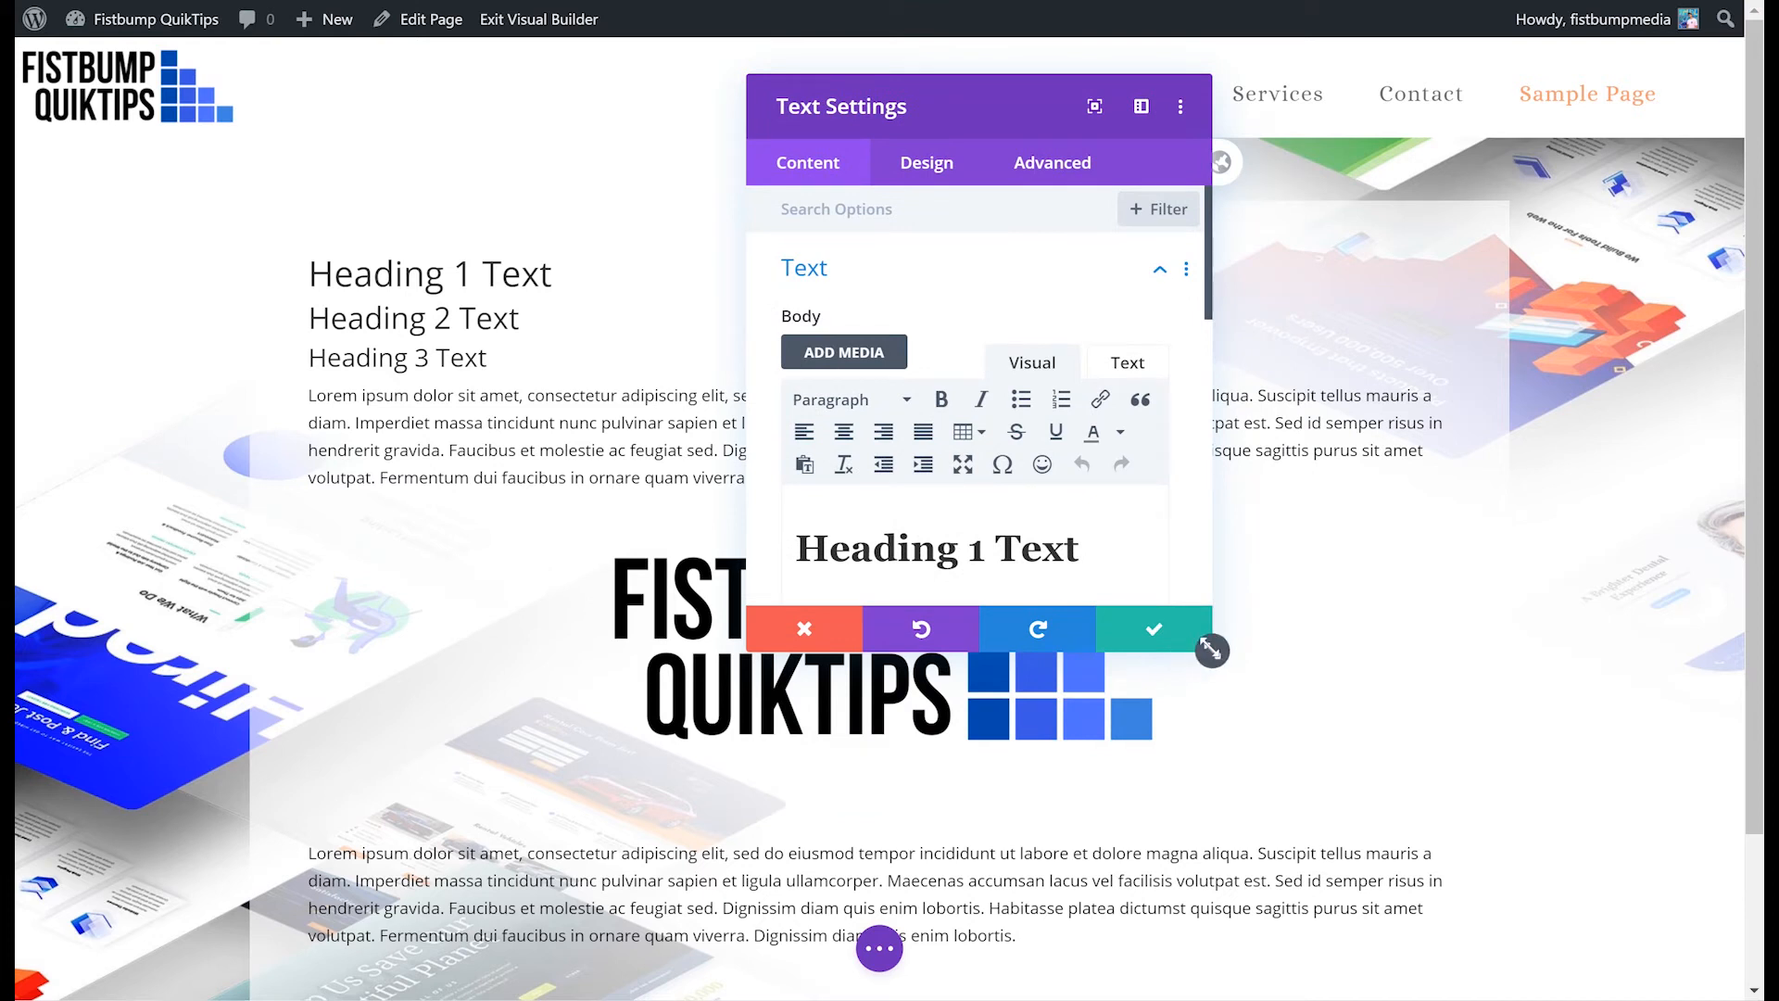
pyautogui.moveTo(1212, 650); pyautogui.dragTo(1743, 869)
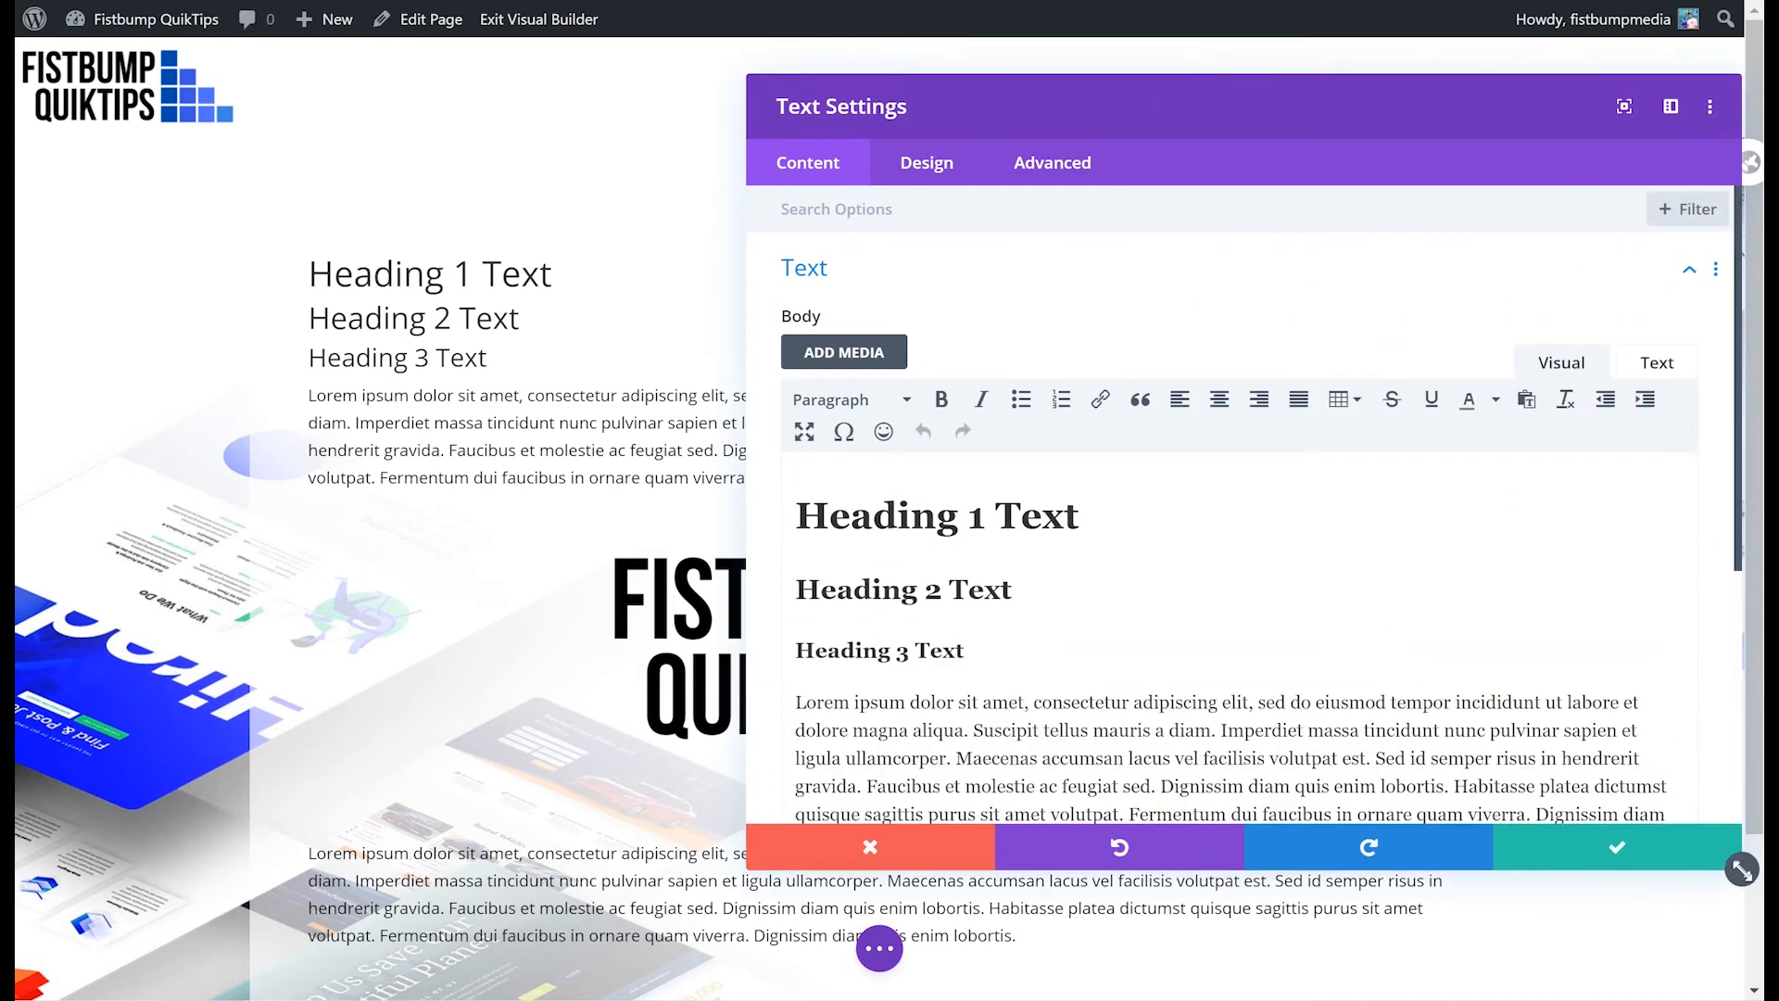
# - Type a test letter after Heading 1 Text in the body editor and delete it again
pyautogui.scroll(-2, 1398, 596)
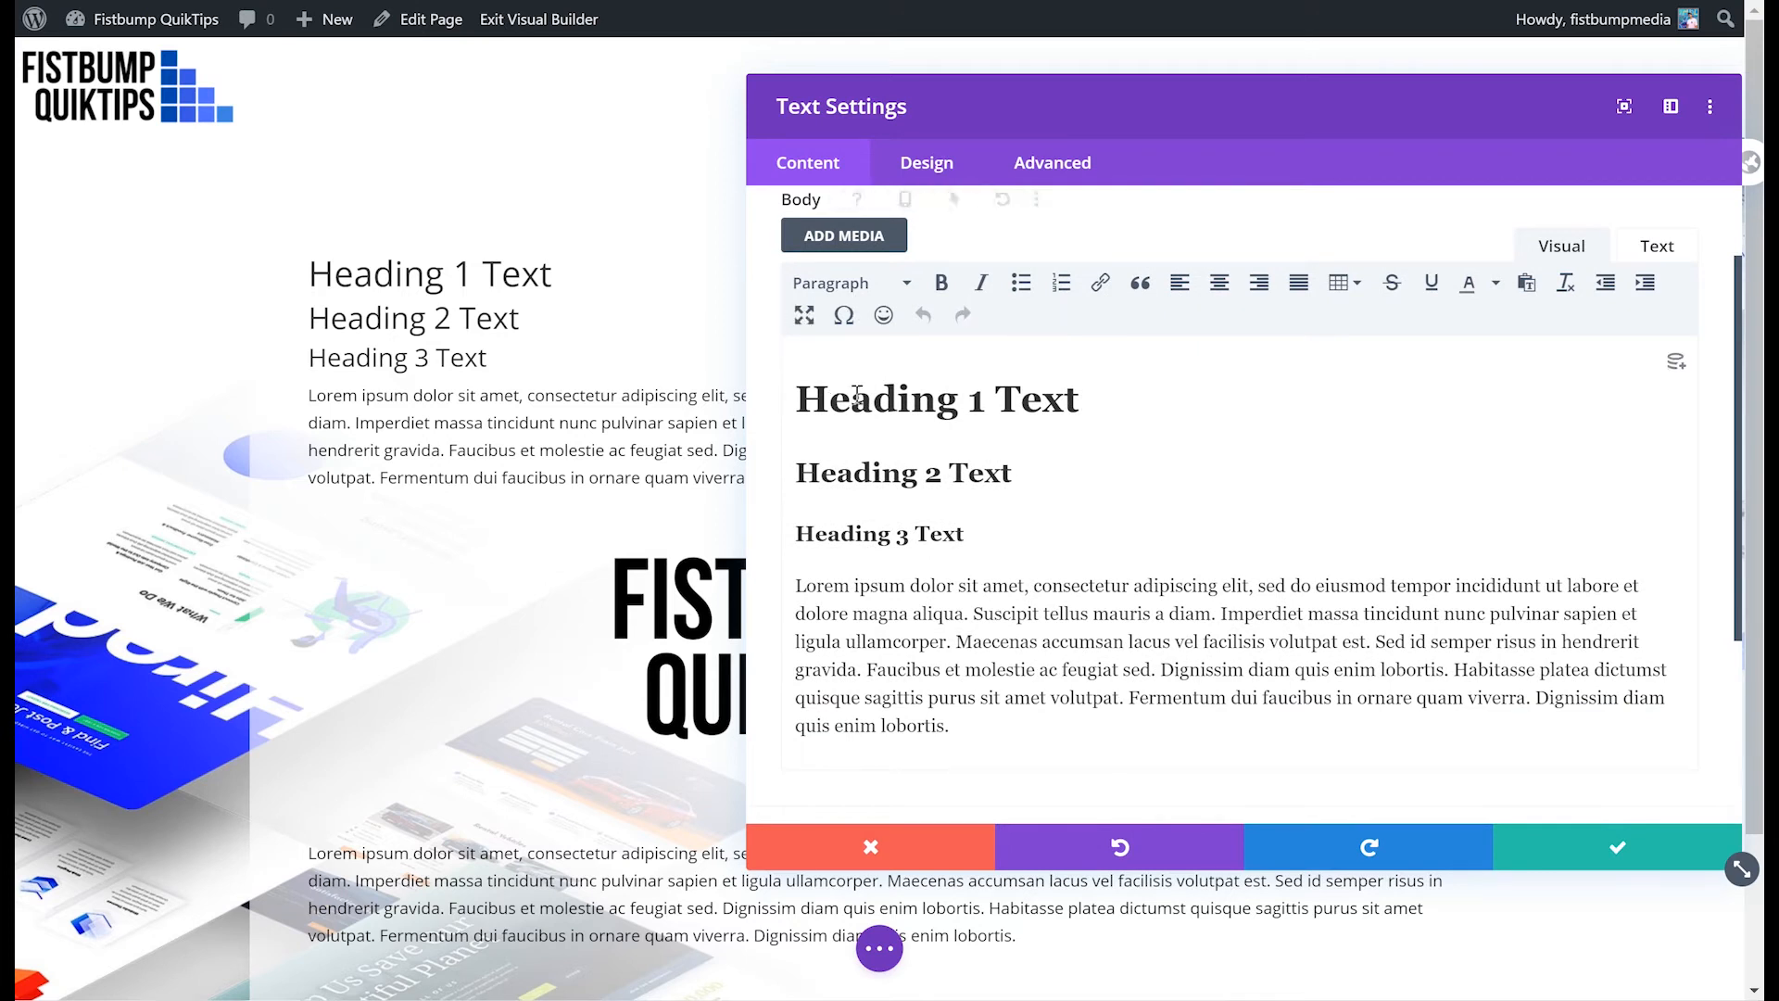
pyautogui.click(904, 396)
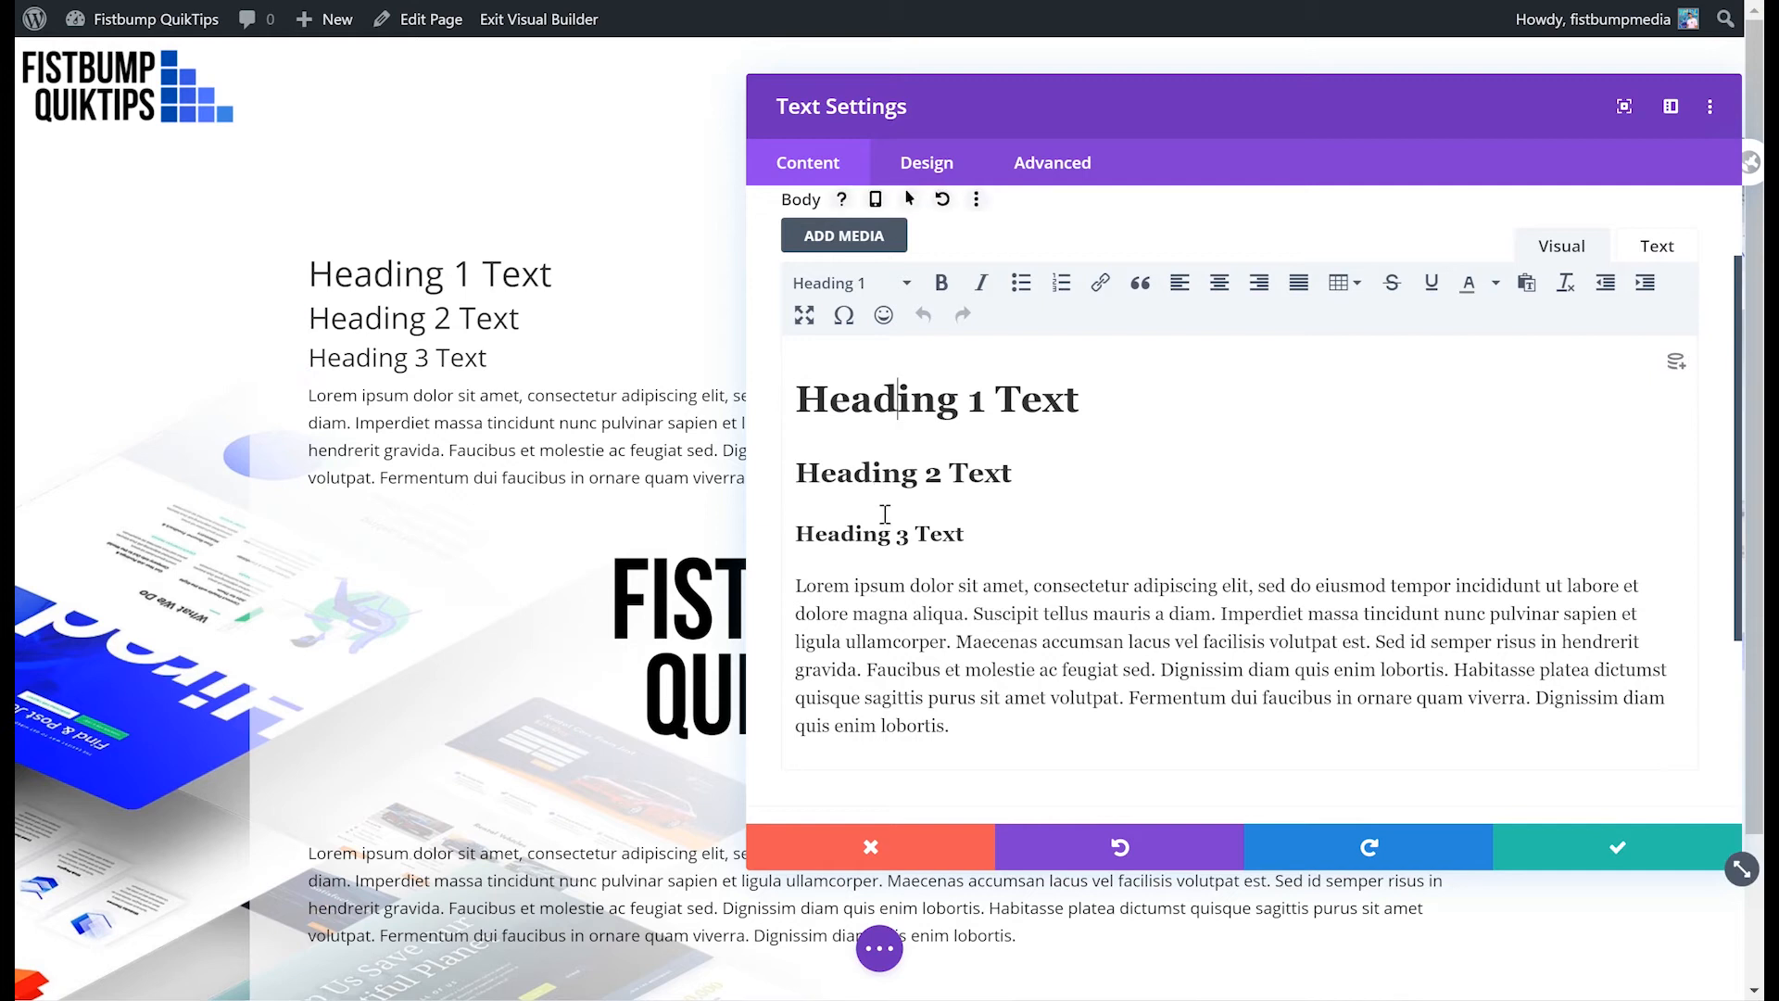
pyautogui.click(880, 587)
pyautogui.scroll(-3, 1062, 565)
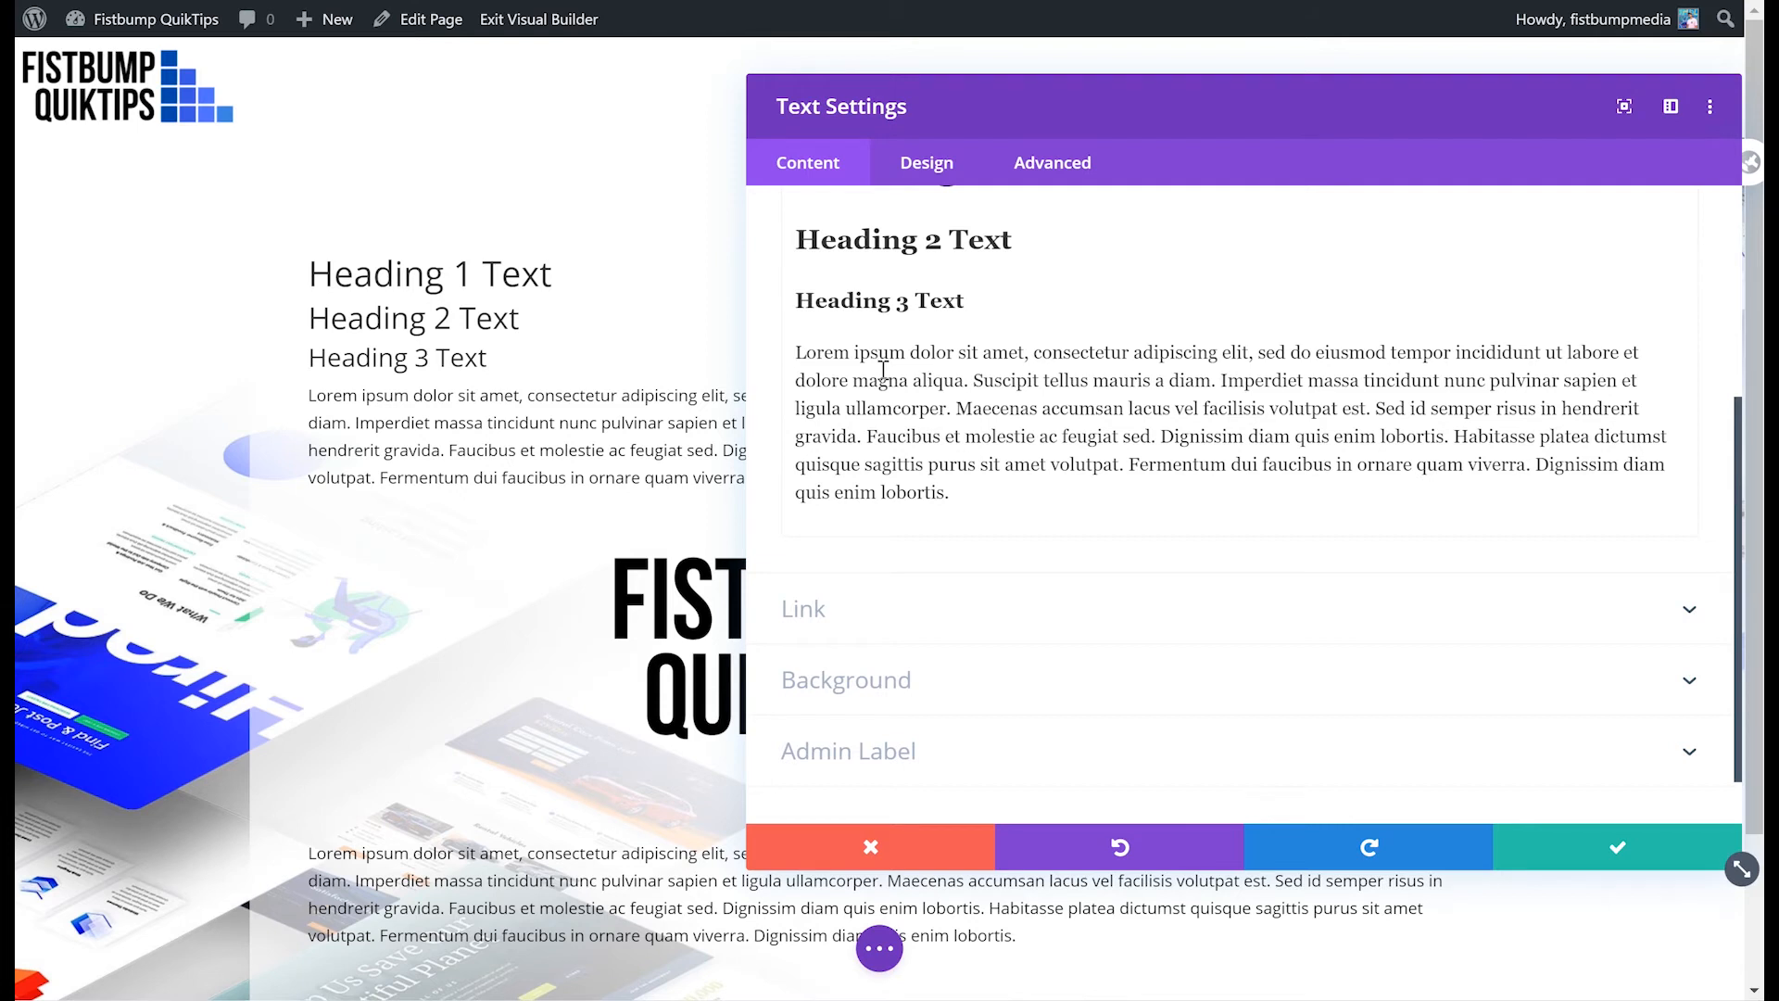
pyautogui.scroll(3, 1009, 258)
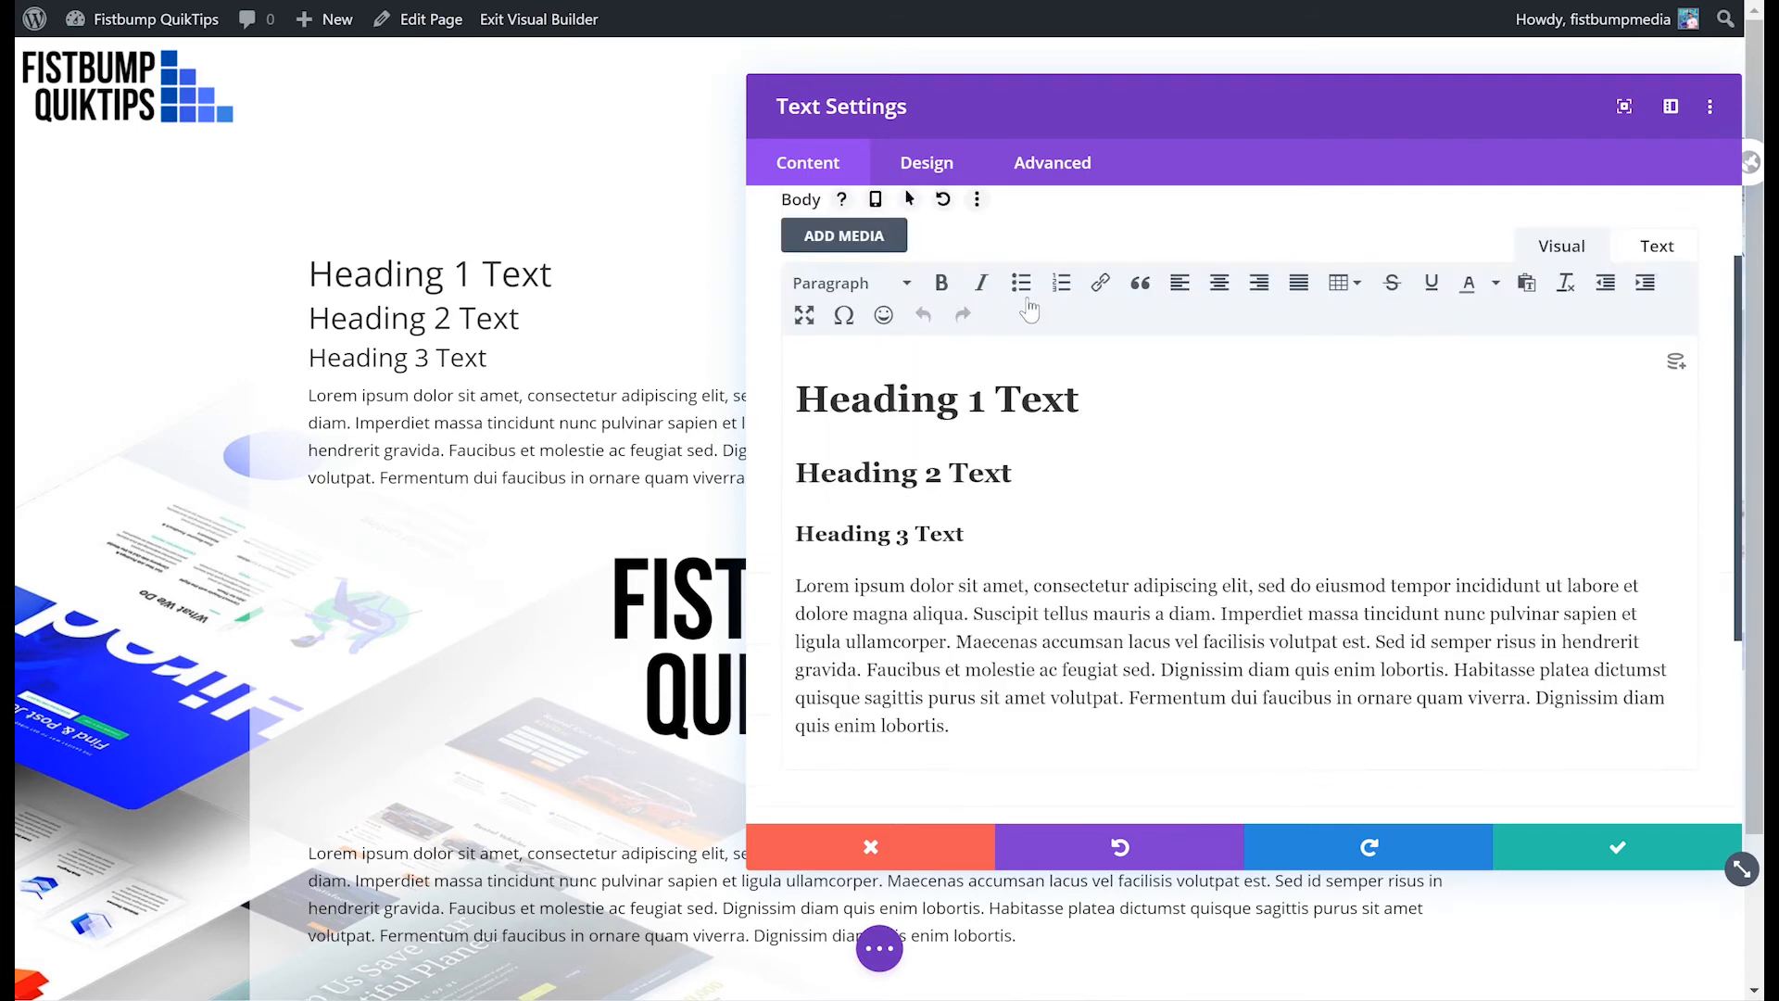
pyautogui.click(1109, 399)
pyautogui.write('s')
pyautogui.press('BackSpace')
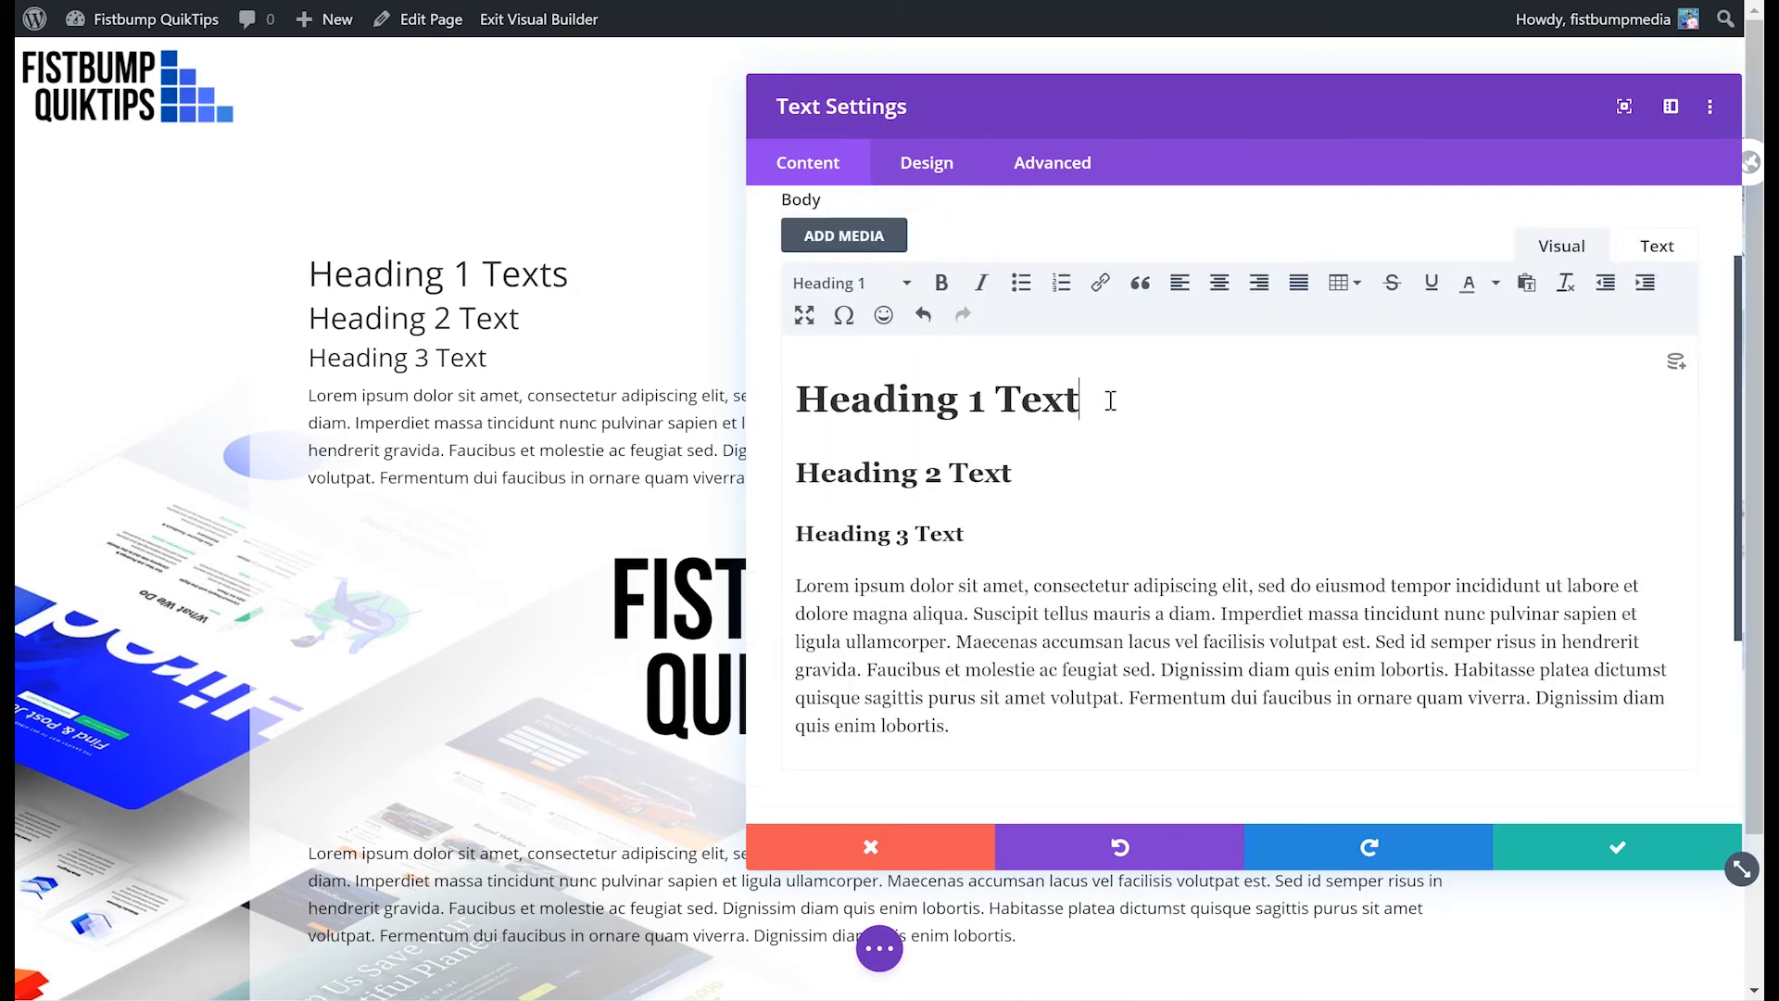
# - Type test letters inside the body paragraph and delete them again
pyautogui.click(1005, 616)
pyautogui.write('sdf')
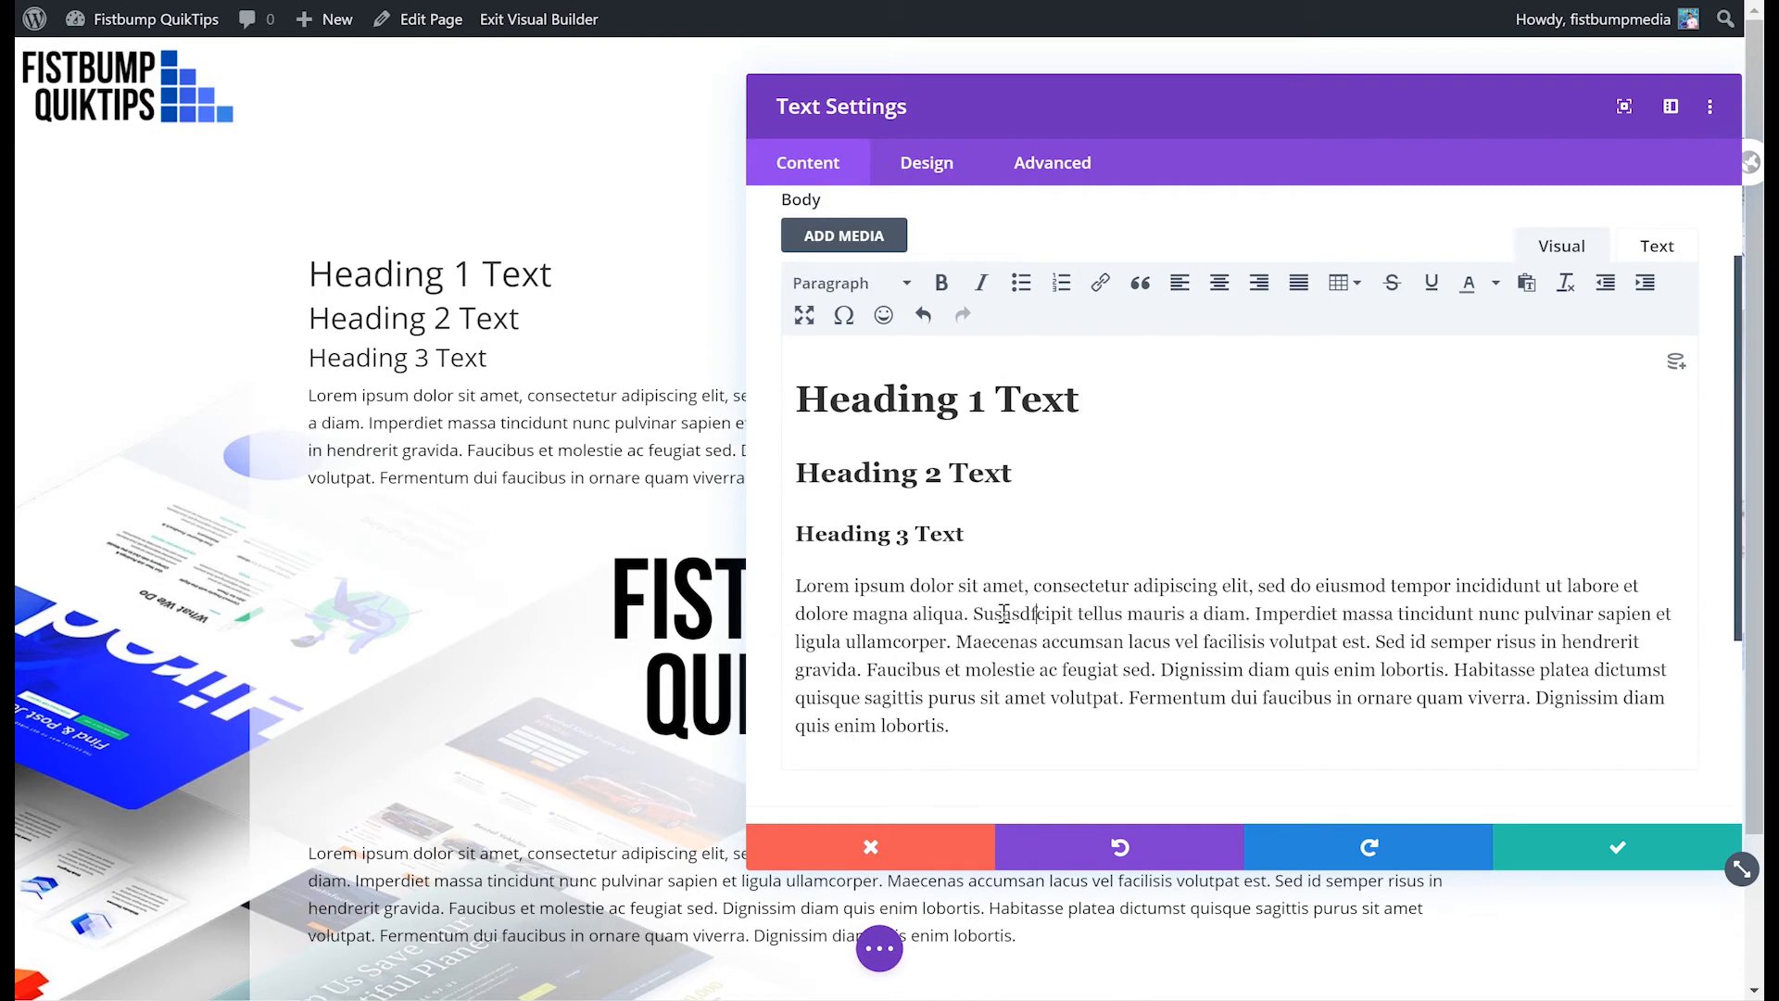
pyautogui.press('BackSpace')
pyautogui.press('BackSpace')
pyautogui.press('BackSpace')
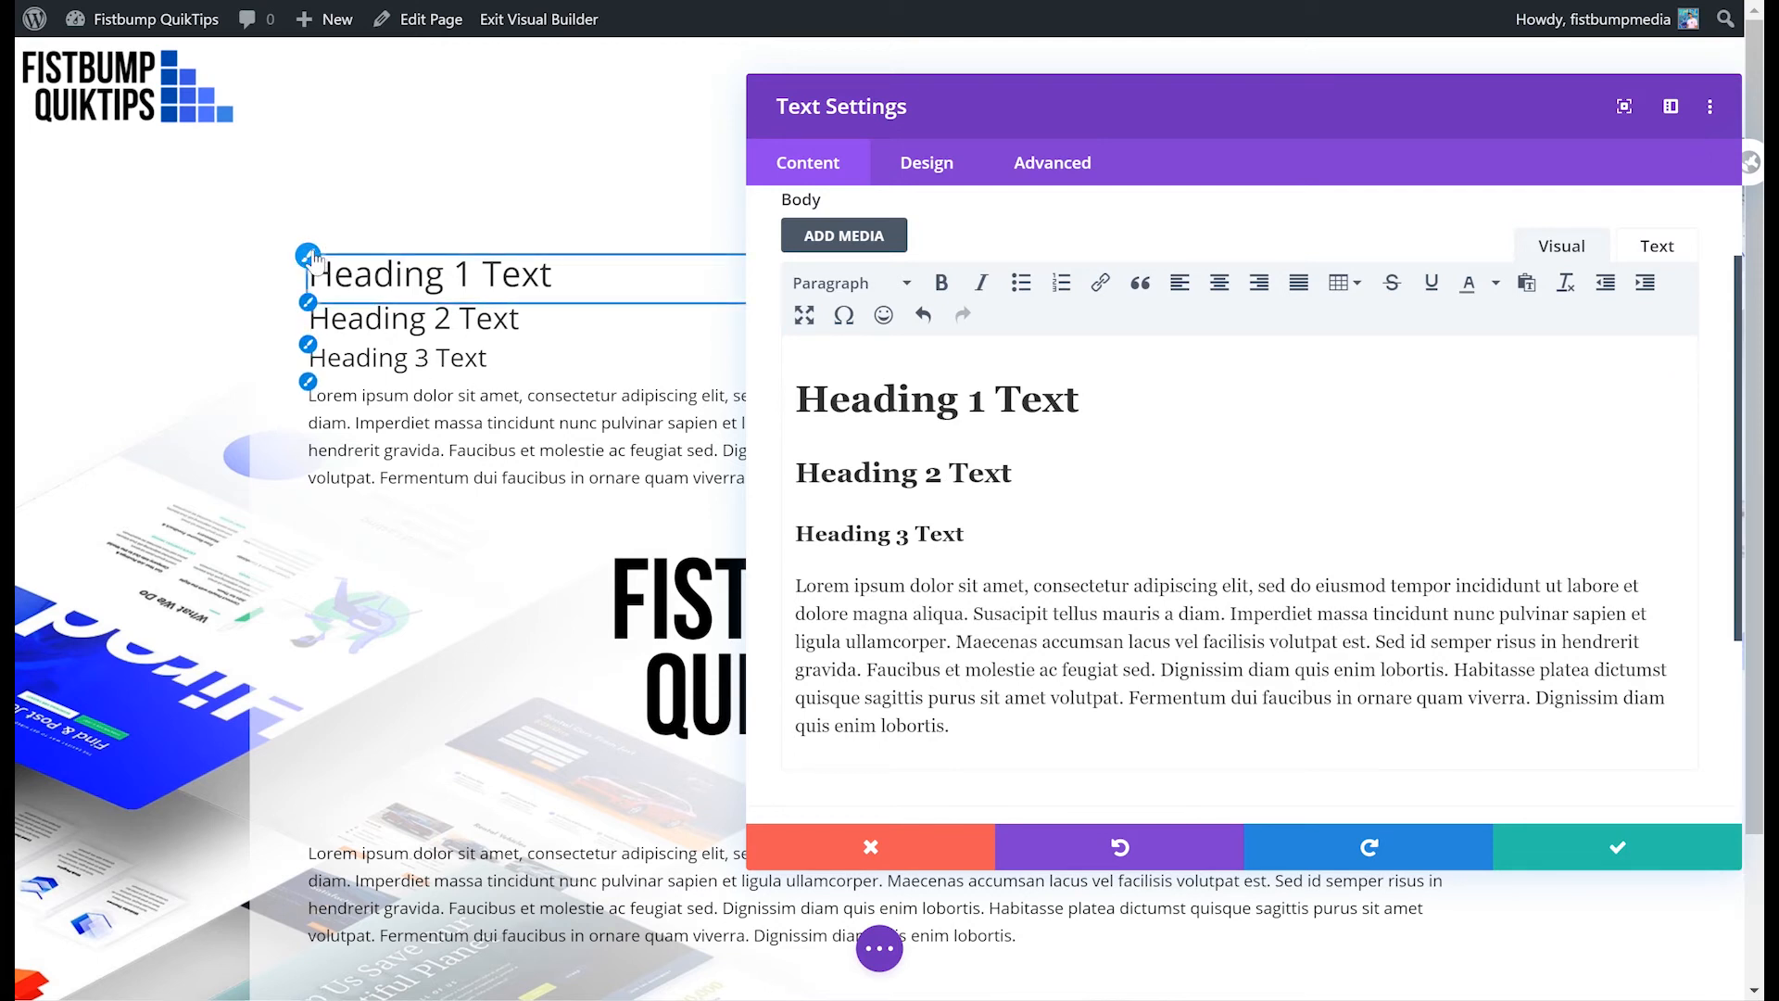
# - Open the H1 heading text design options from the heading on the page, then cancel the settings panel
pyautogui.click(309, 255)
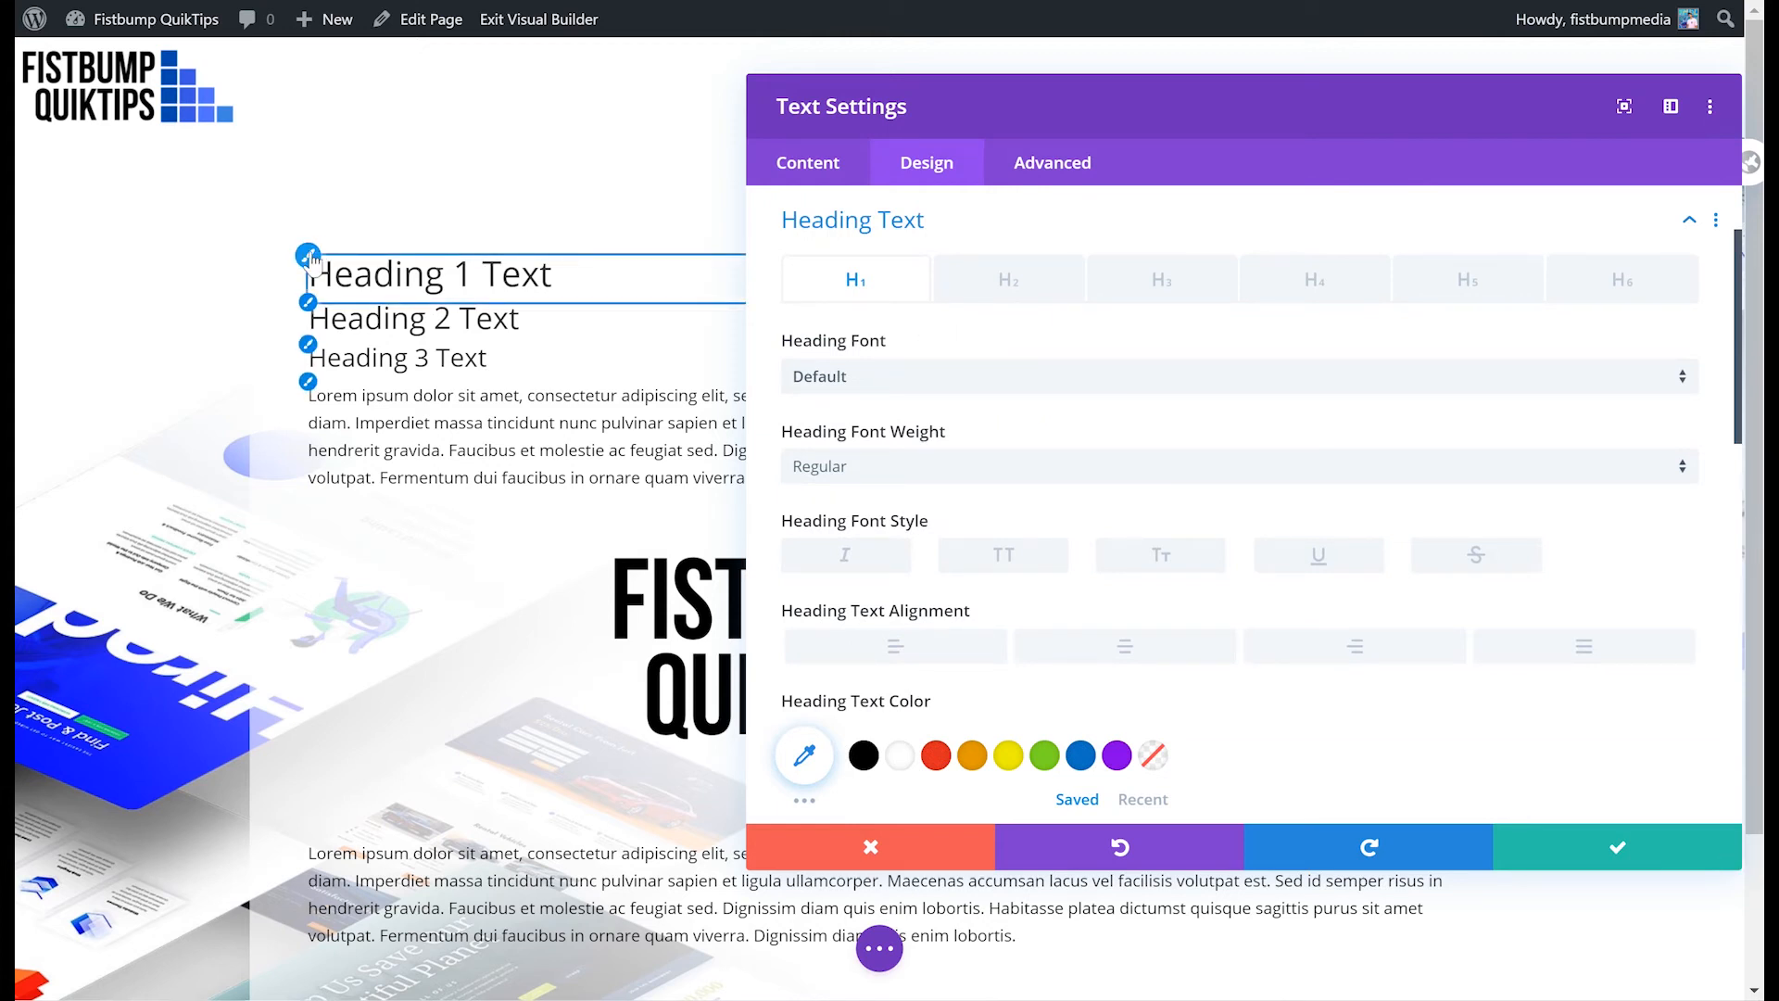
pyautogui.click(876, 847)
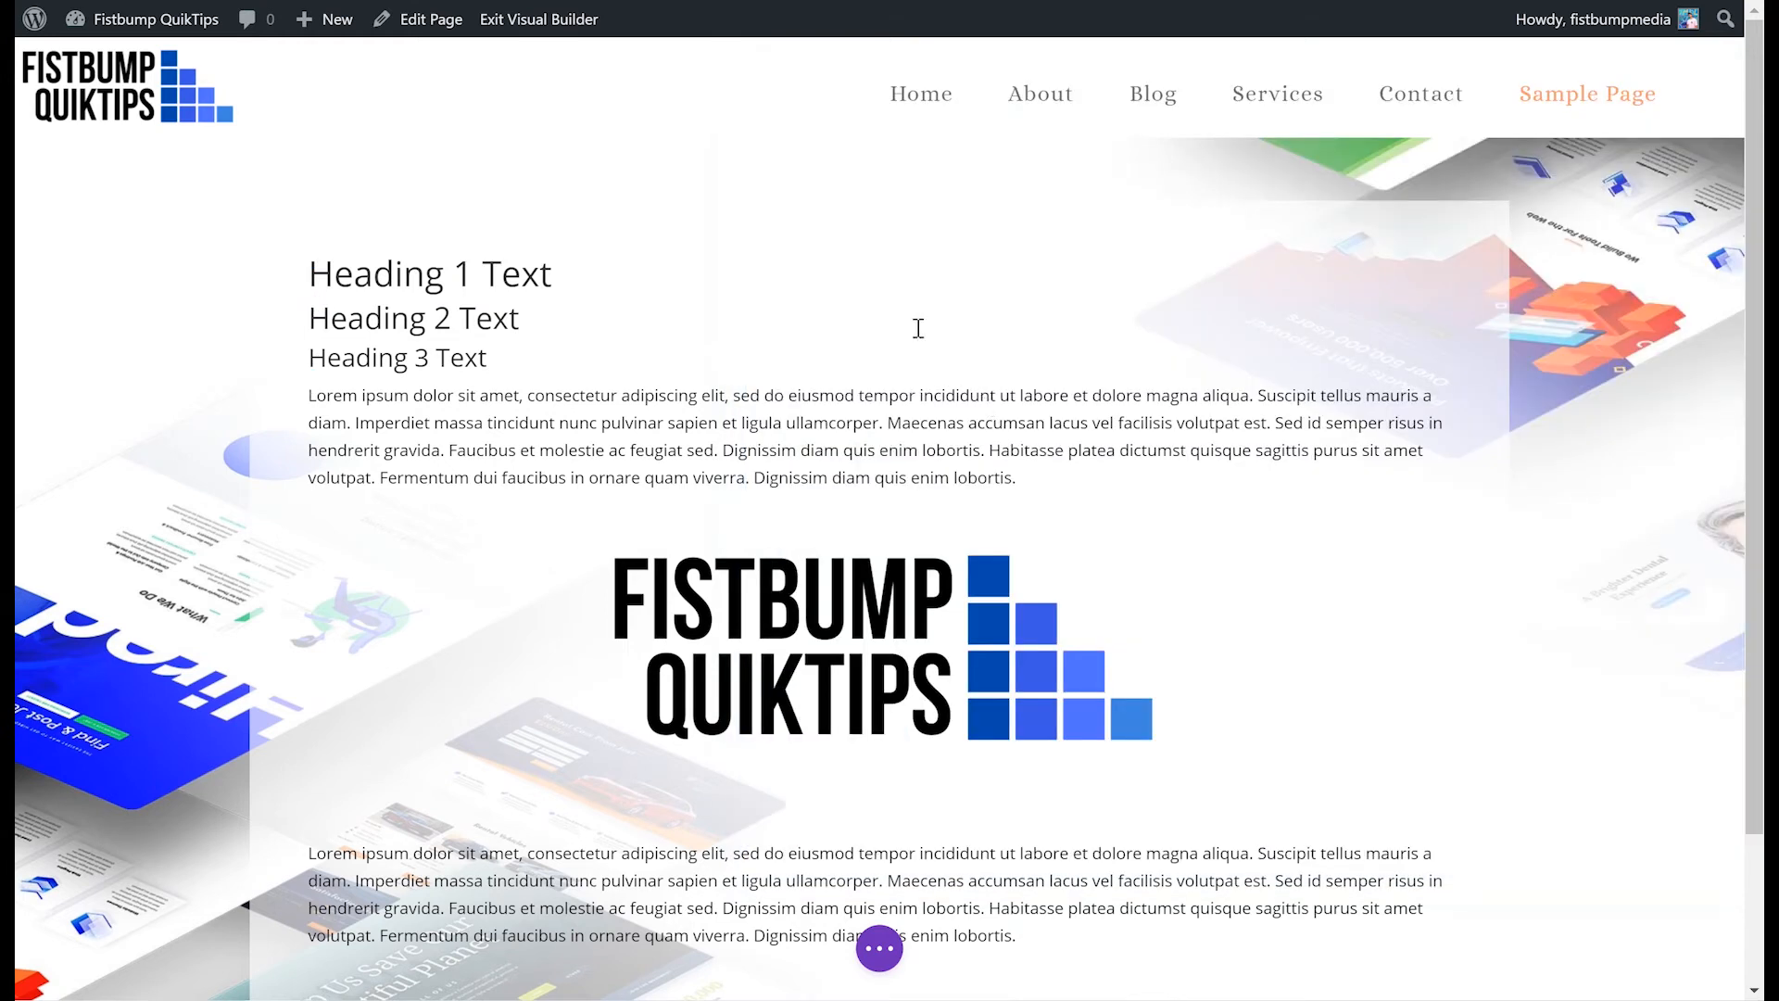
pyautogui.moveTo(675, 329)
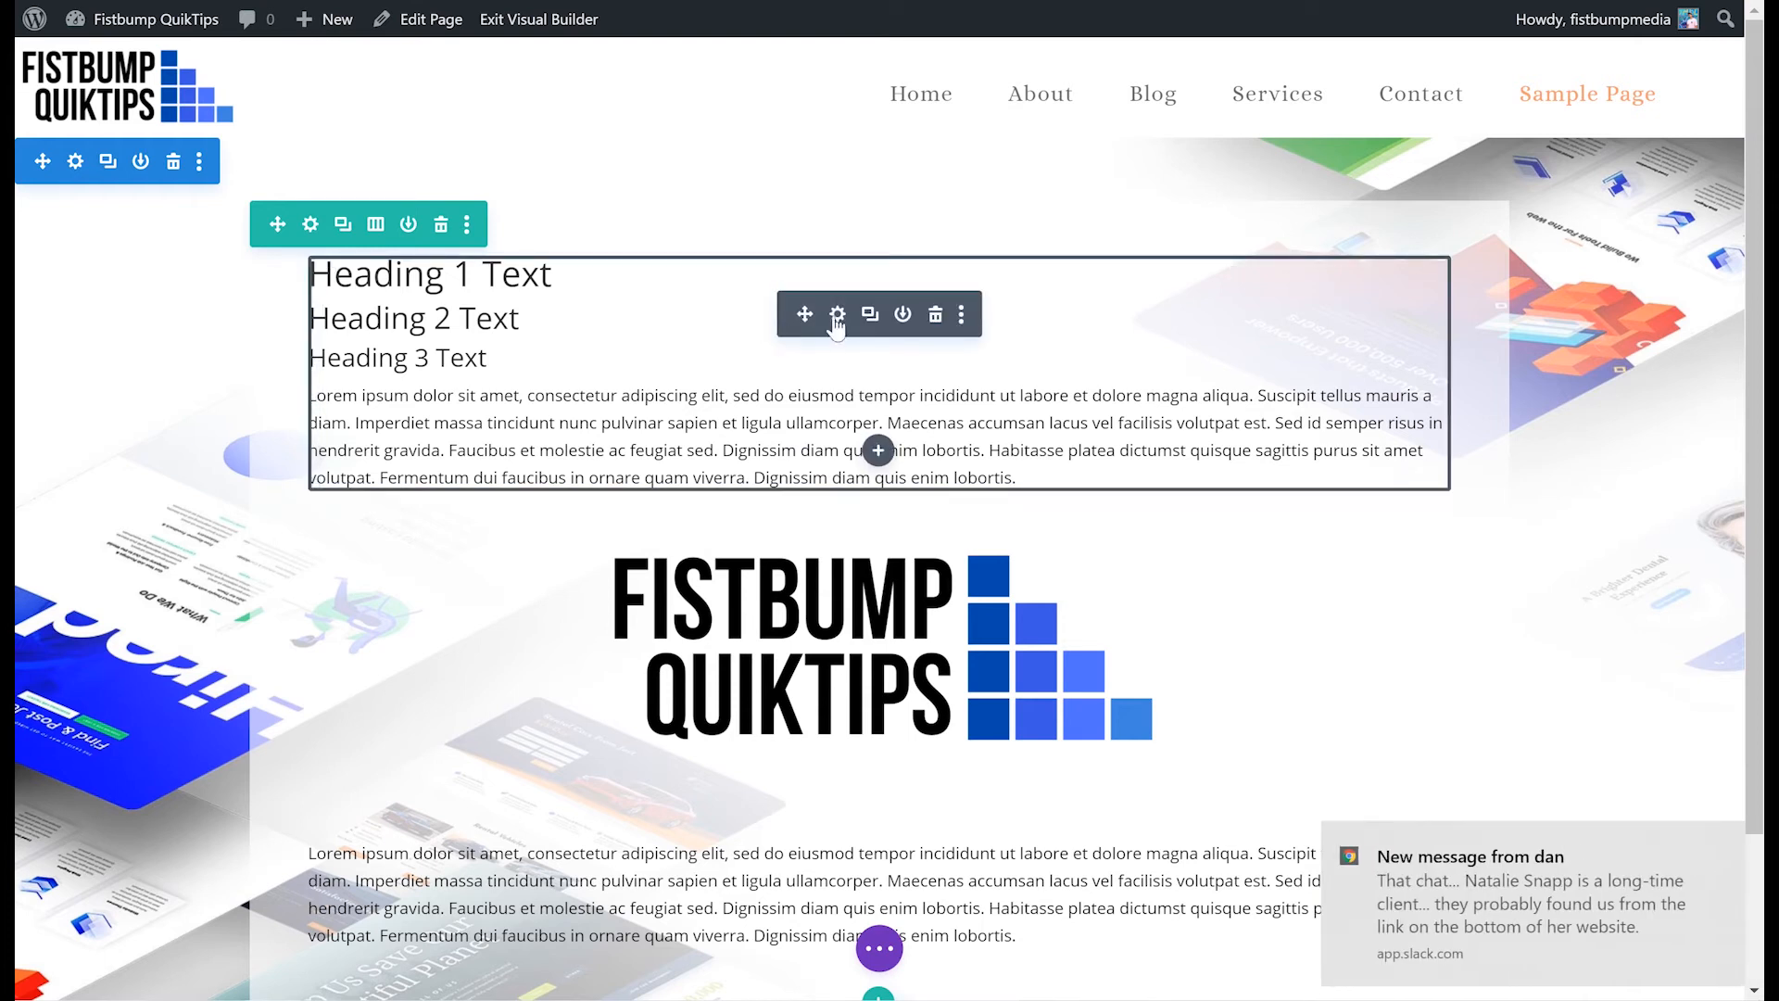
# - Reopen the text module settings and set the H1 heading font to Abel with Bold weight
pyautogui.click(837, 315)
pyautogui.click(1725, 843)
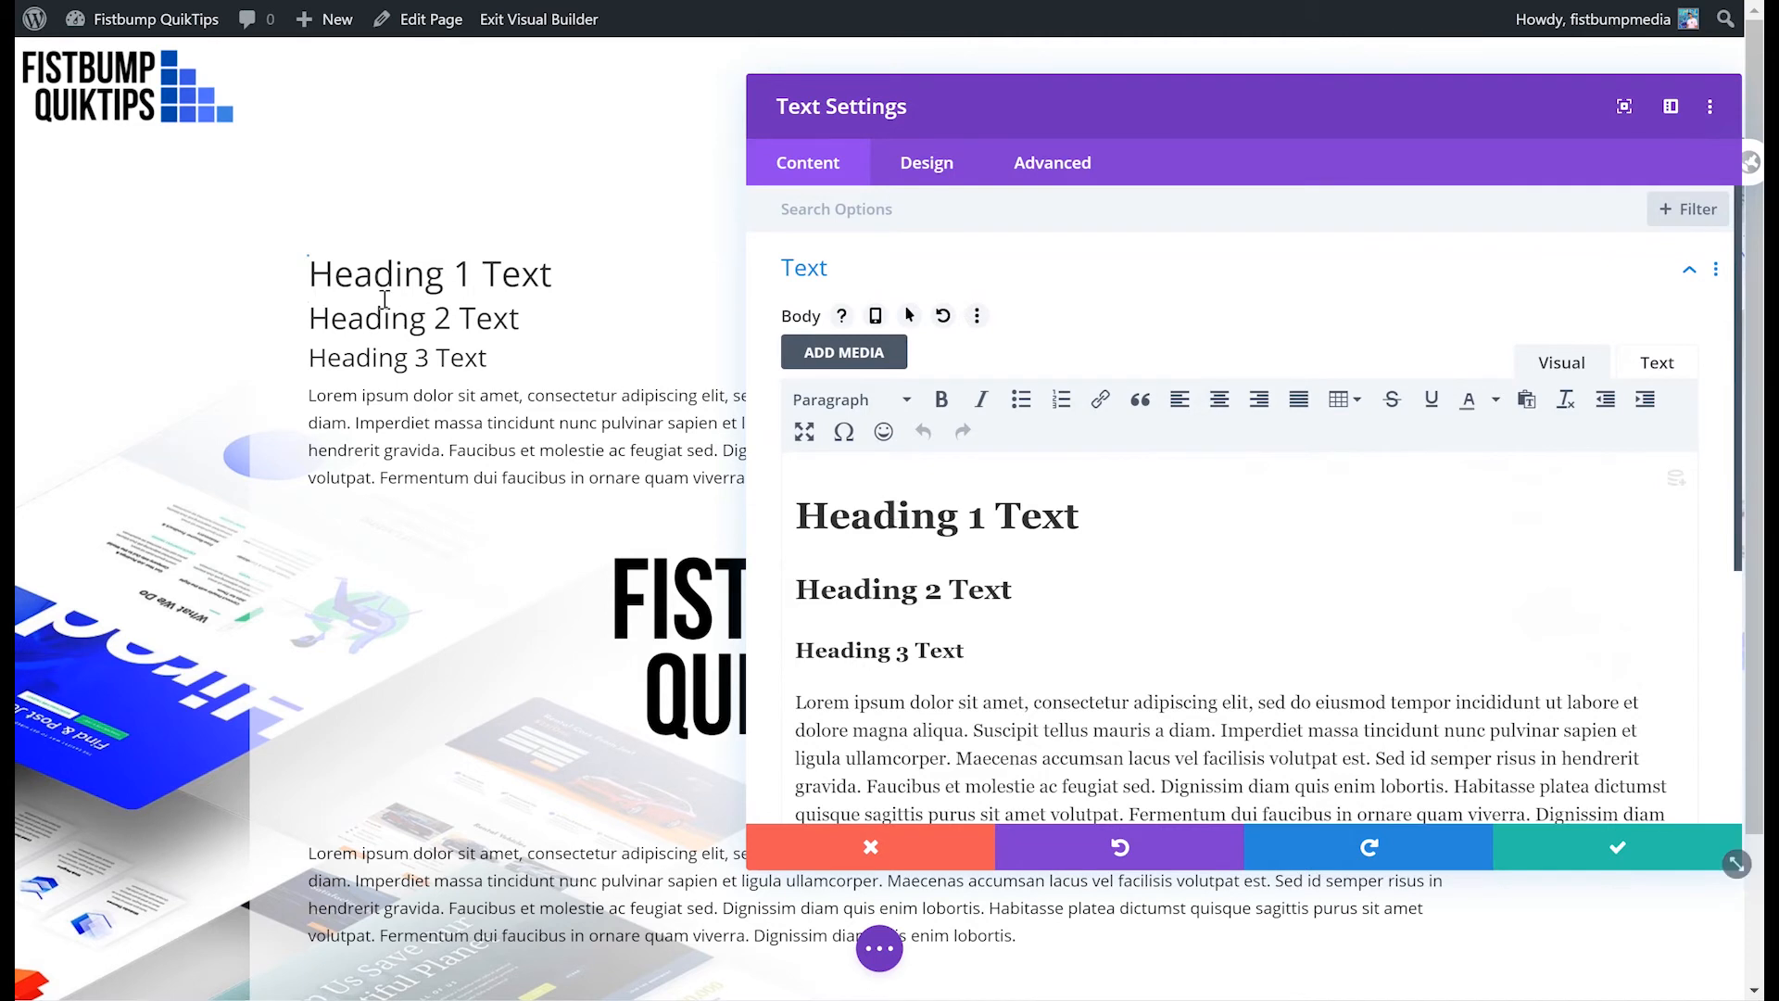
pyautogui.moveTo(302, 253)
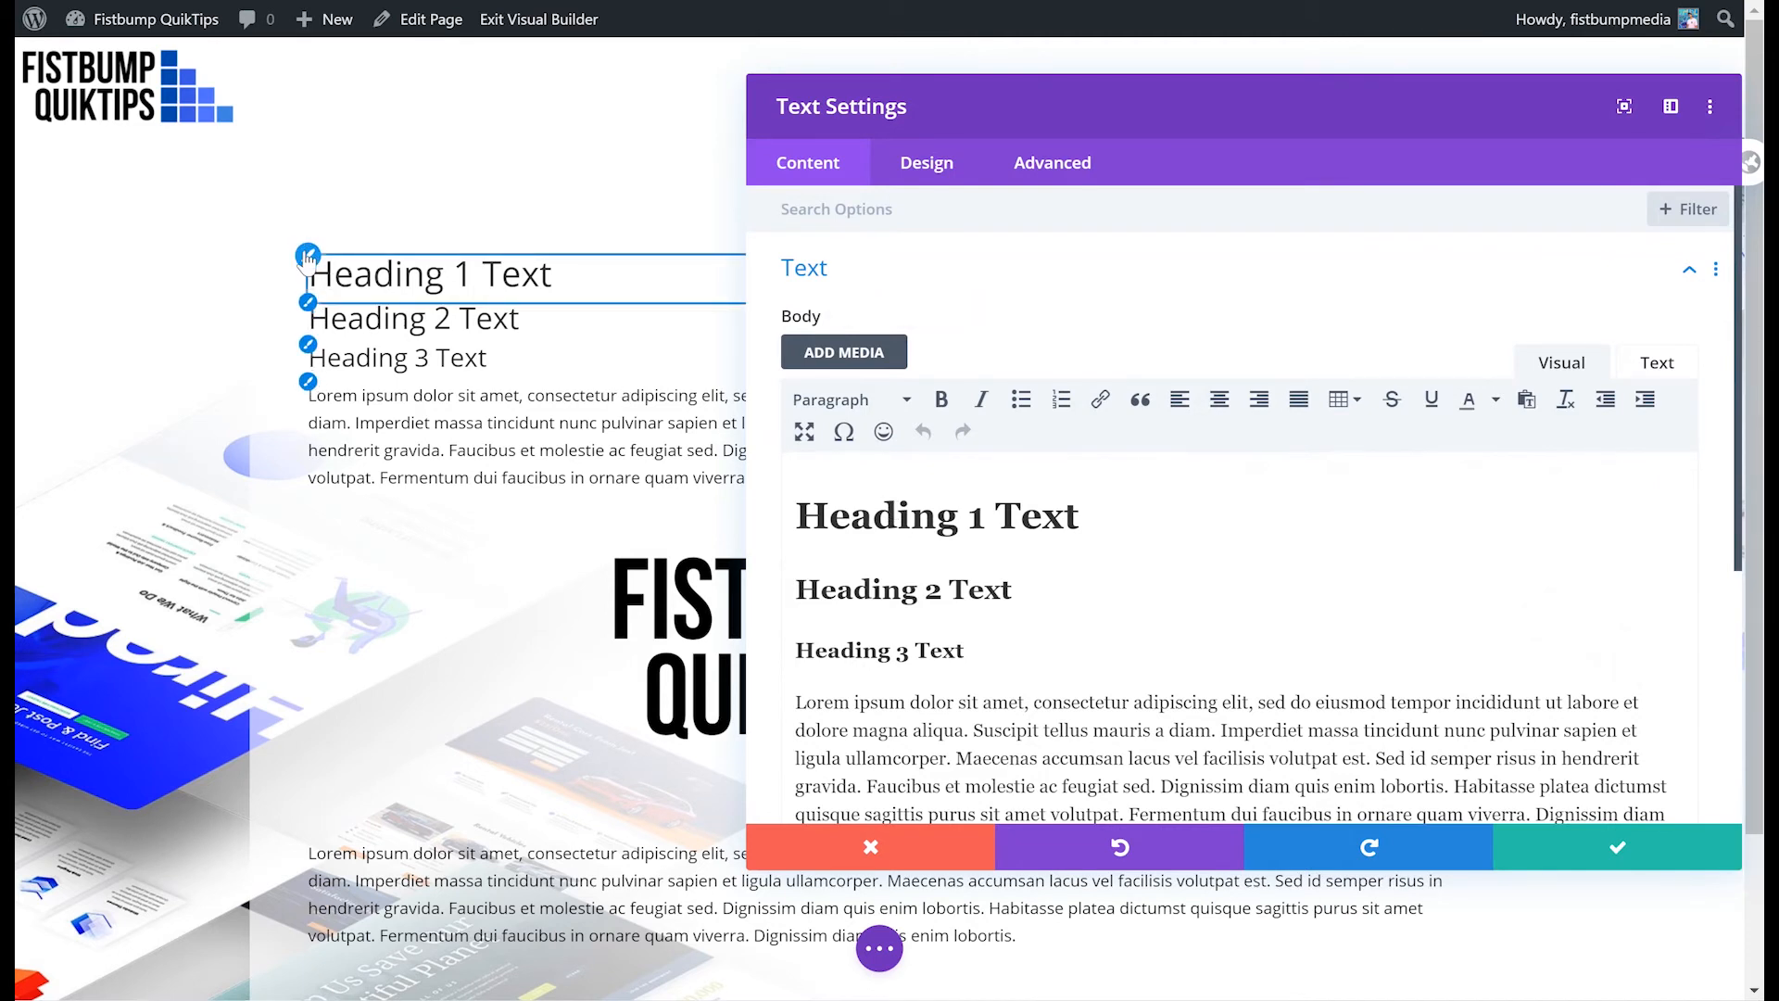
pyautogui.click(308, 256)
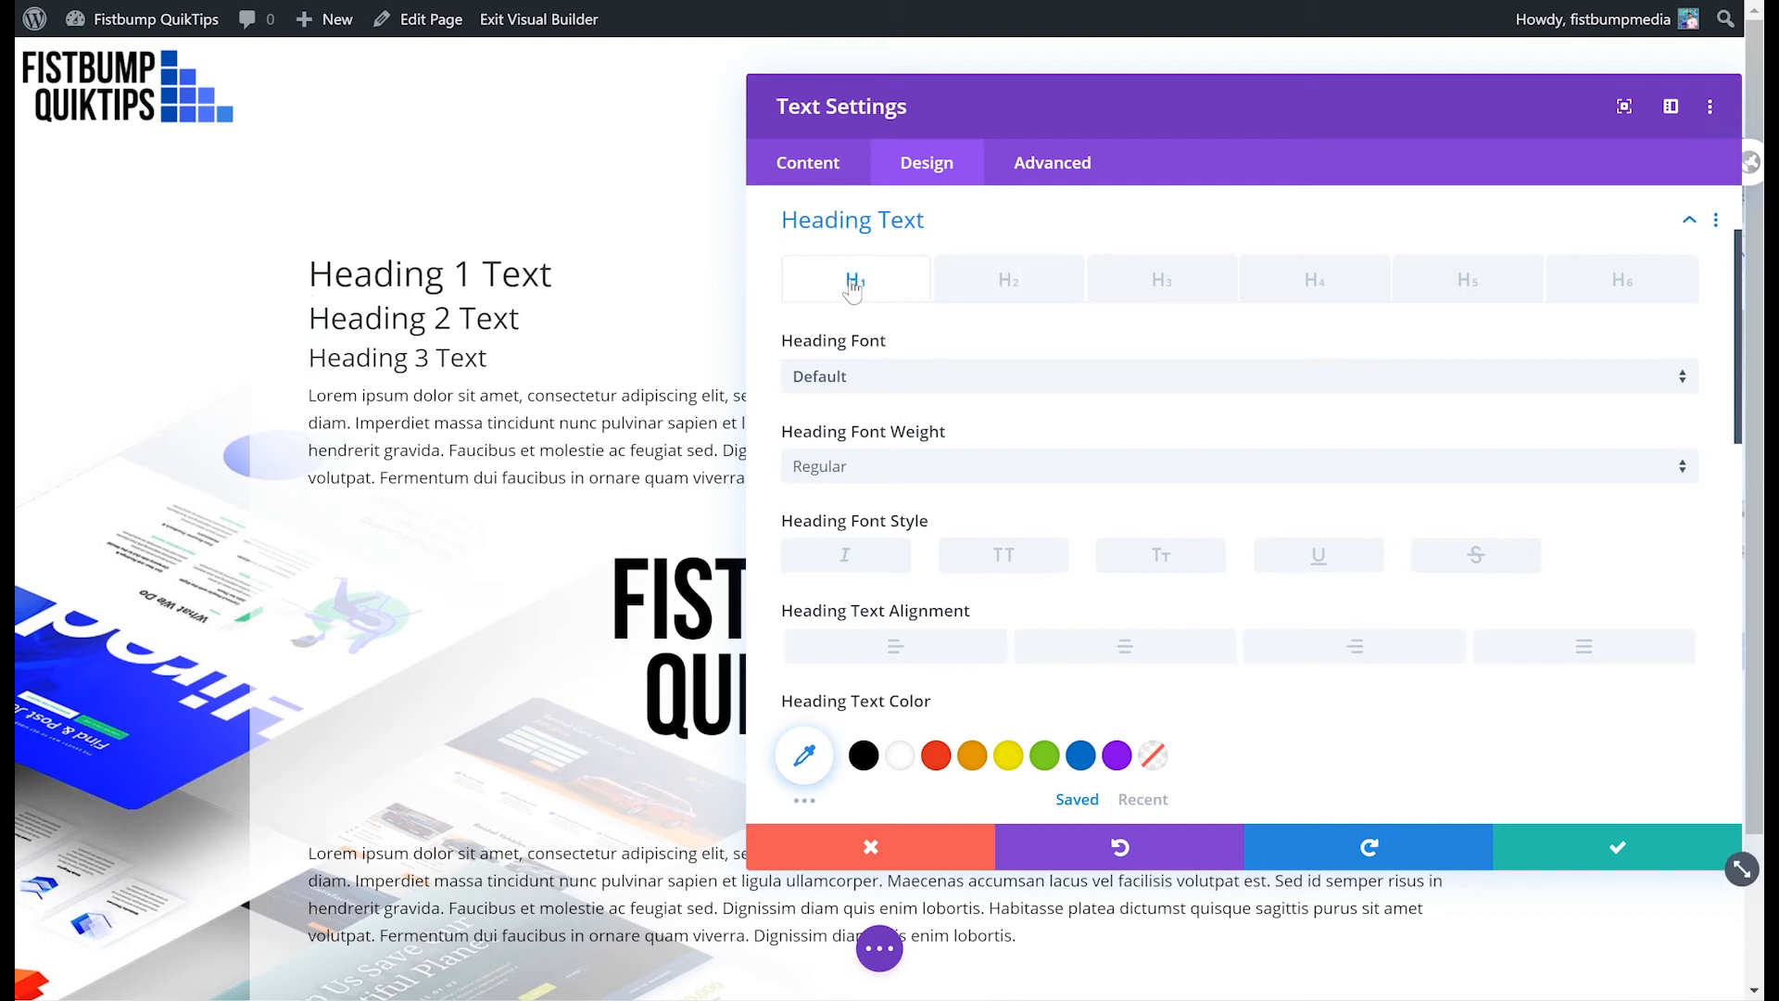
pyautogui.click(942, 380)
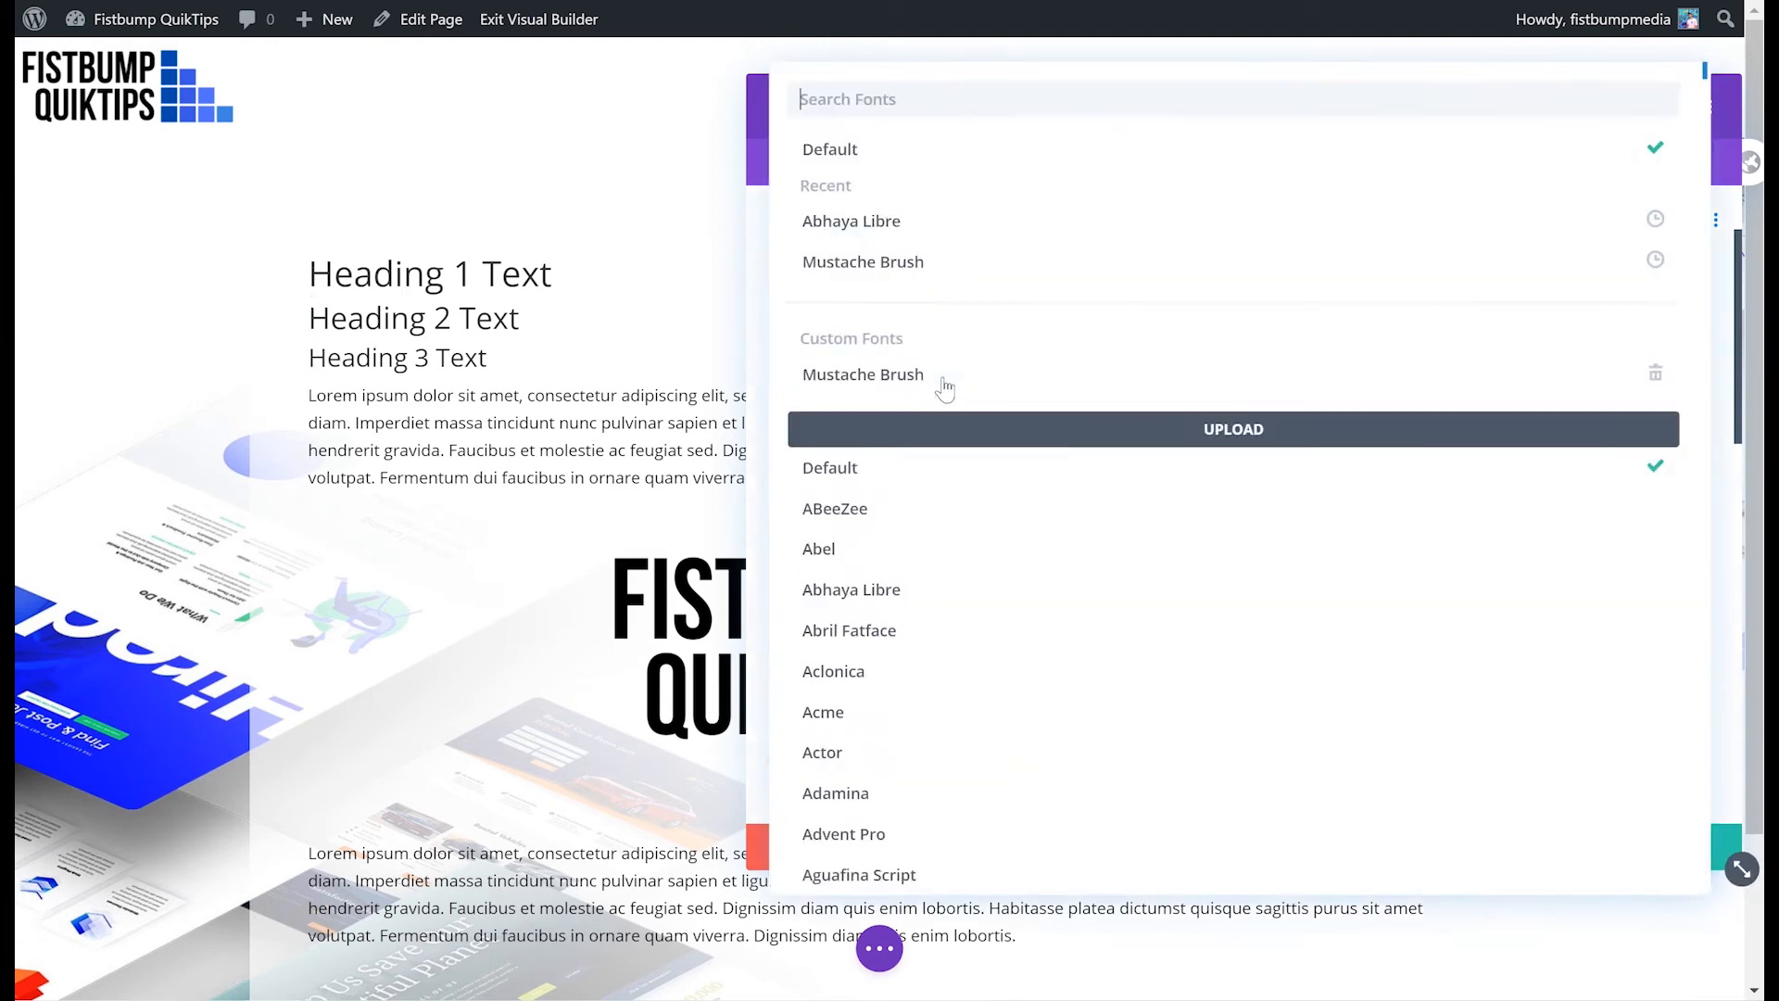
pyautogui.click(954, 550)
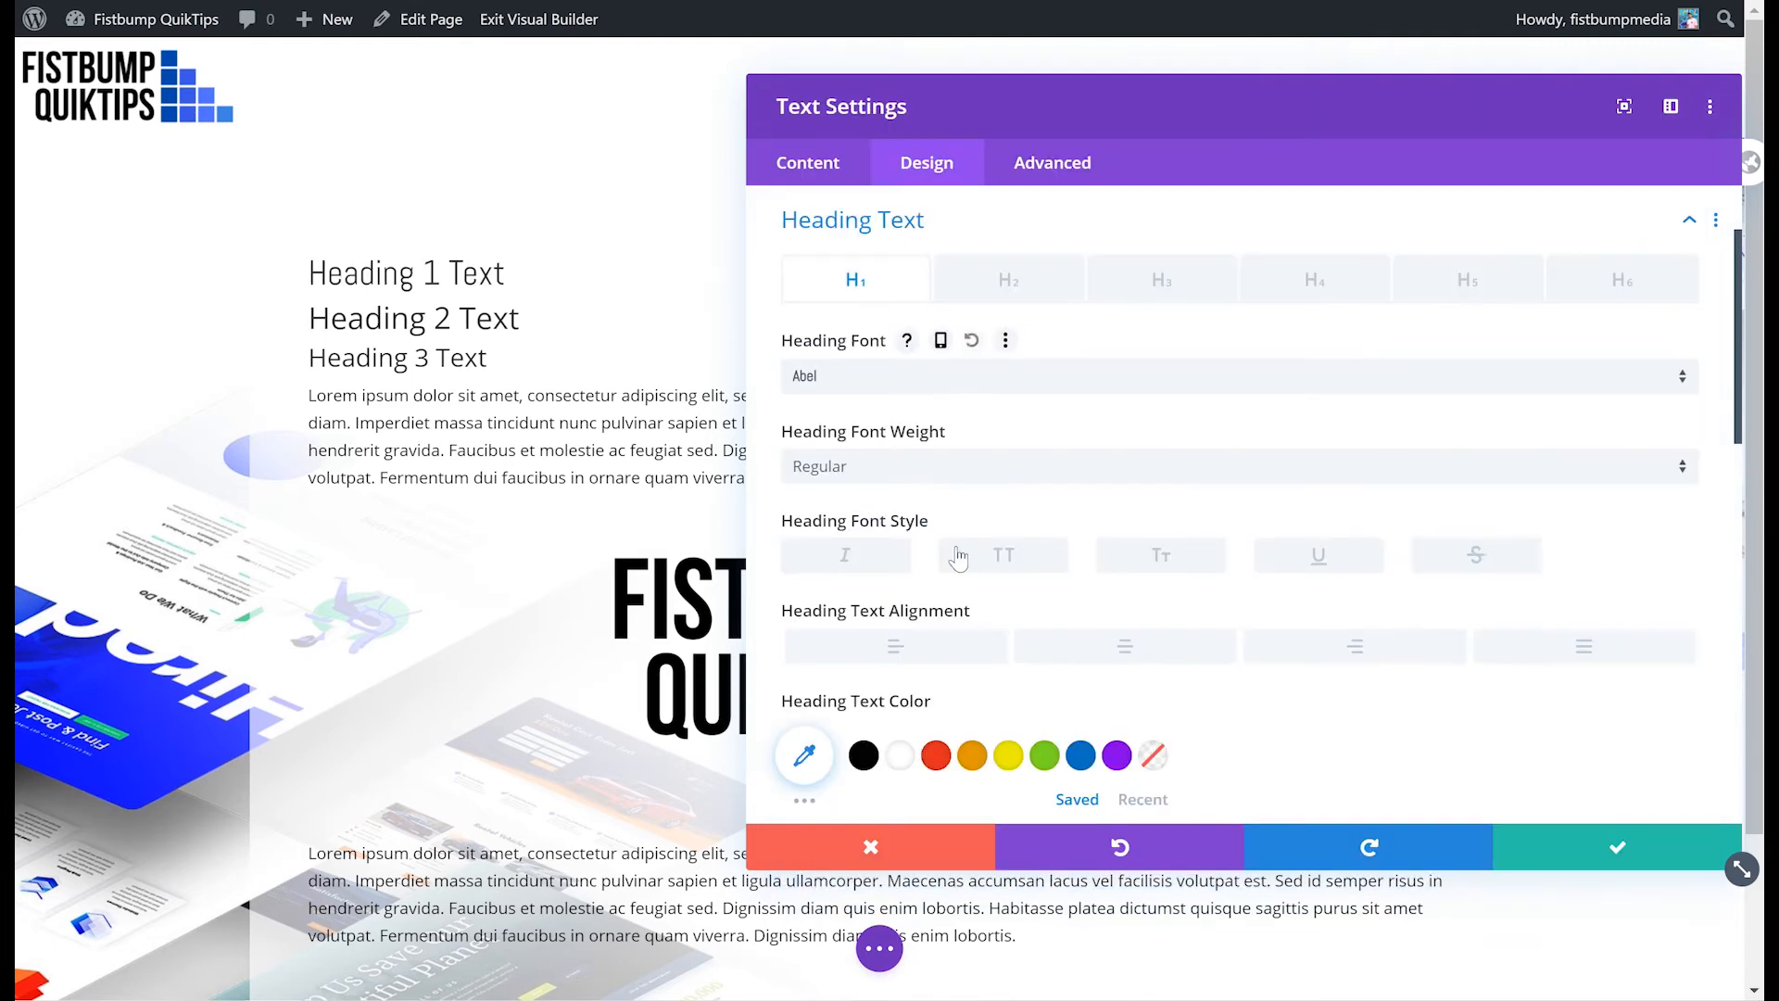
pyautogui.click(1015, 479)
pyautogui.click(903, 534)
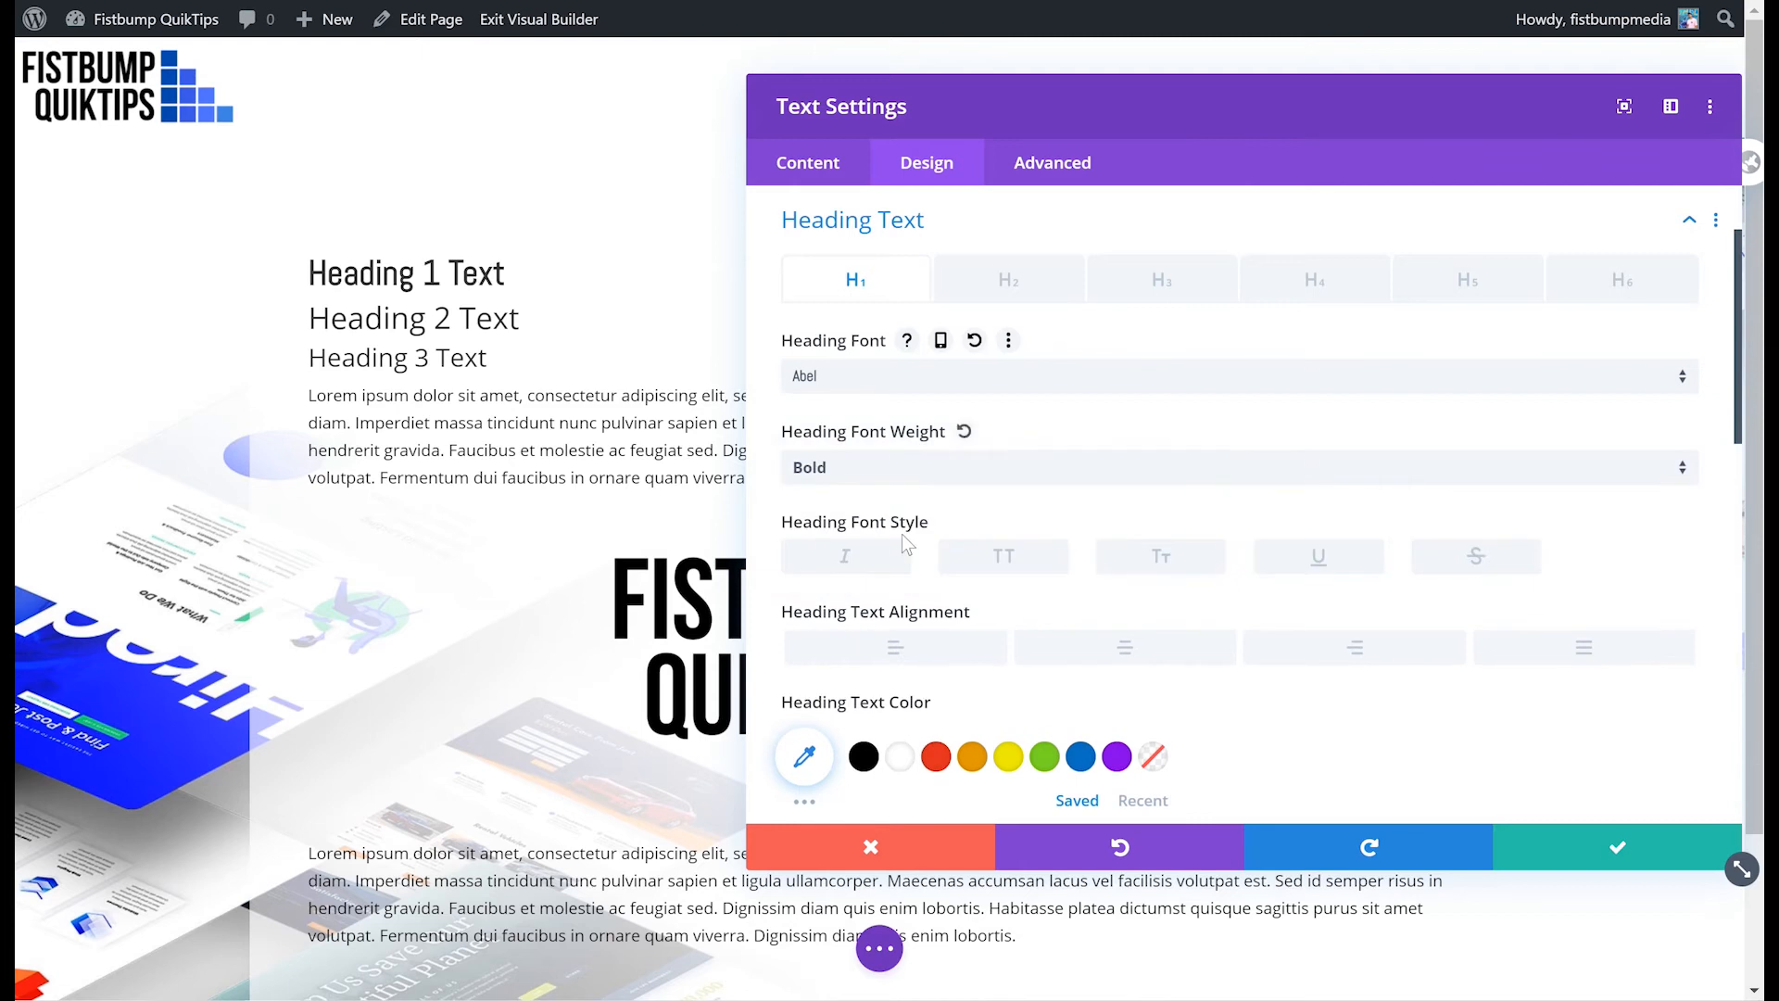
# - Try a heading text shadow preset on H1 and reset the shadow to none
pyautogui.scroll(-4, 856, 563)
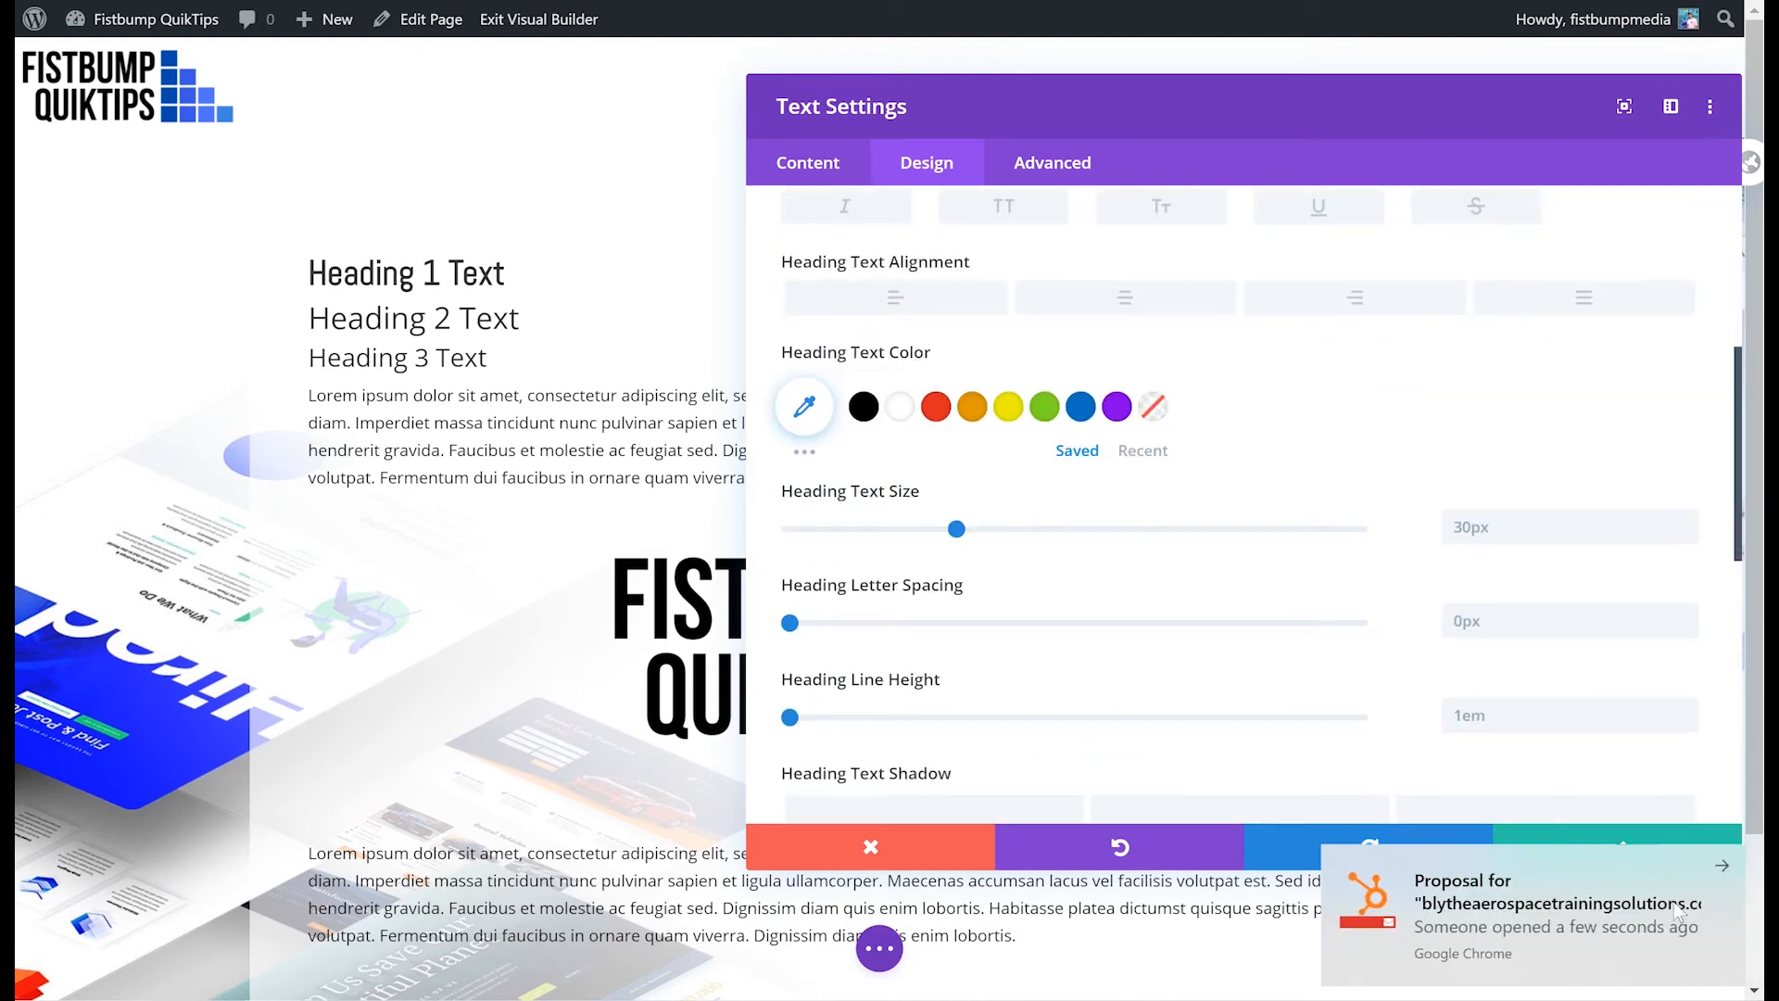
pyautogui.click(1726, 871)
pyautogui.scroll(-3, 997, 760)
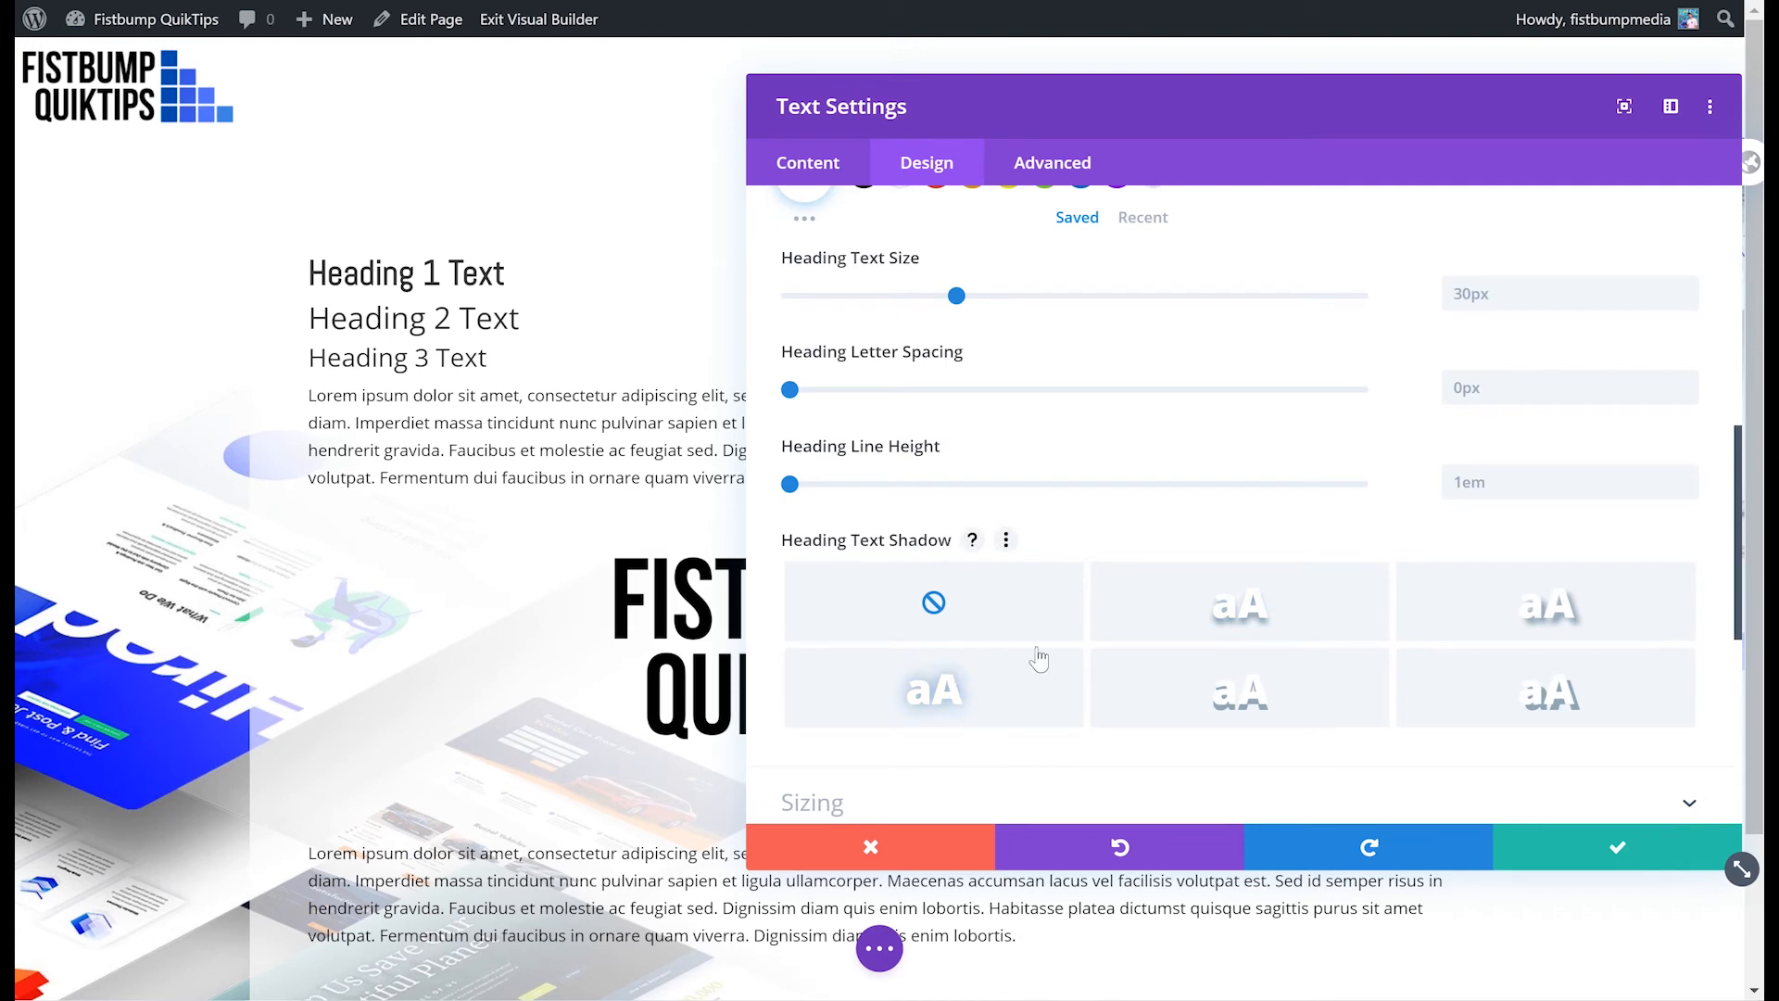
pyautogui.click(982, 693)
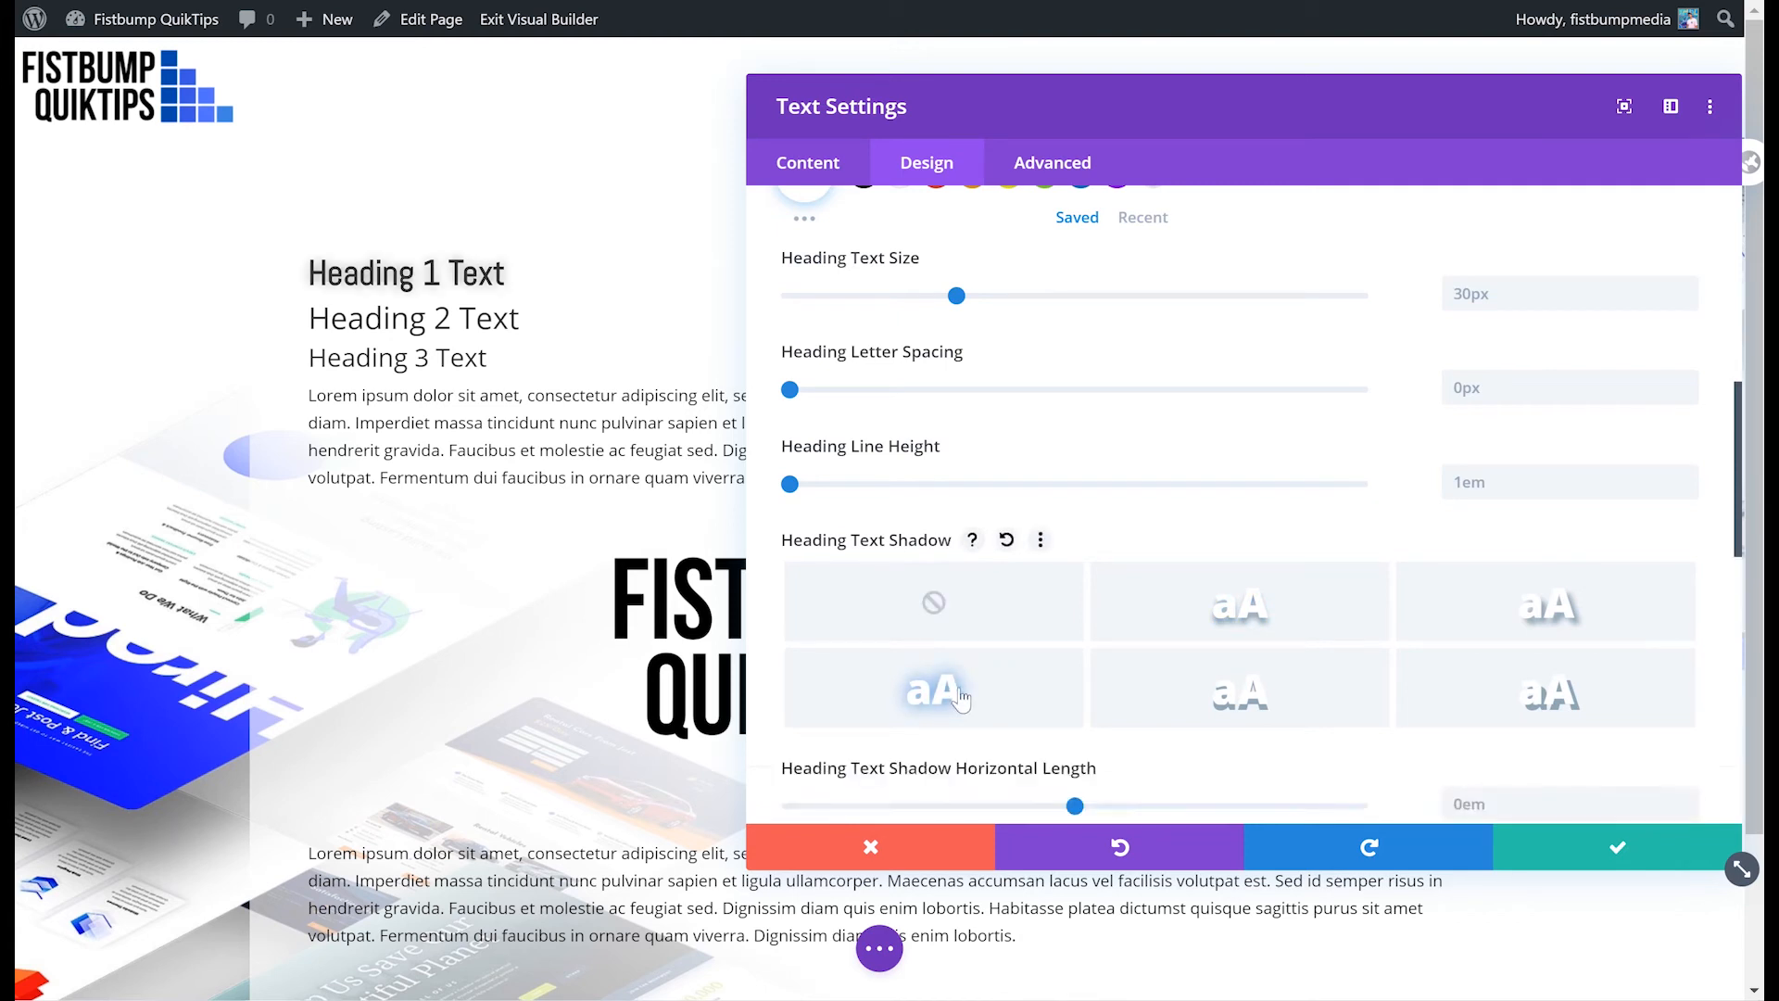
pyautogui.click(942, 630)
# - Set the H1 heading text size to 40px
pyautogui.scroll(3, 1023, 571)
pyautogui.click(1015, 528)
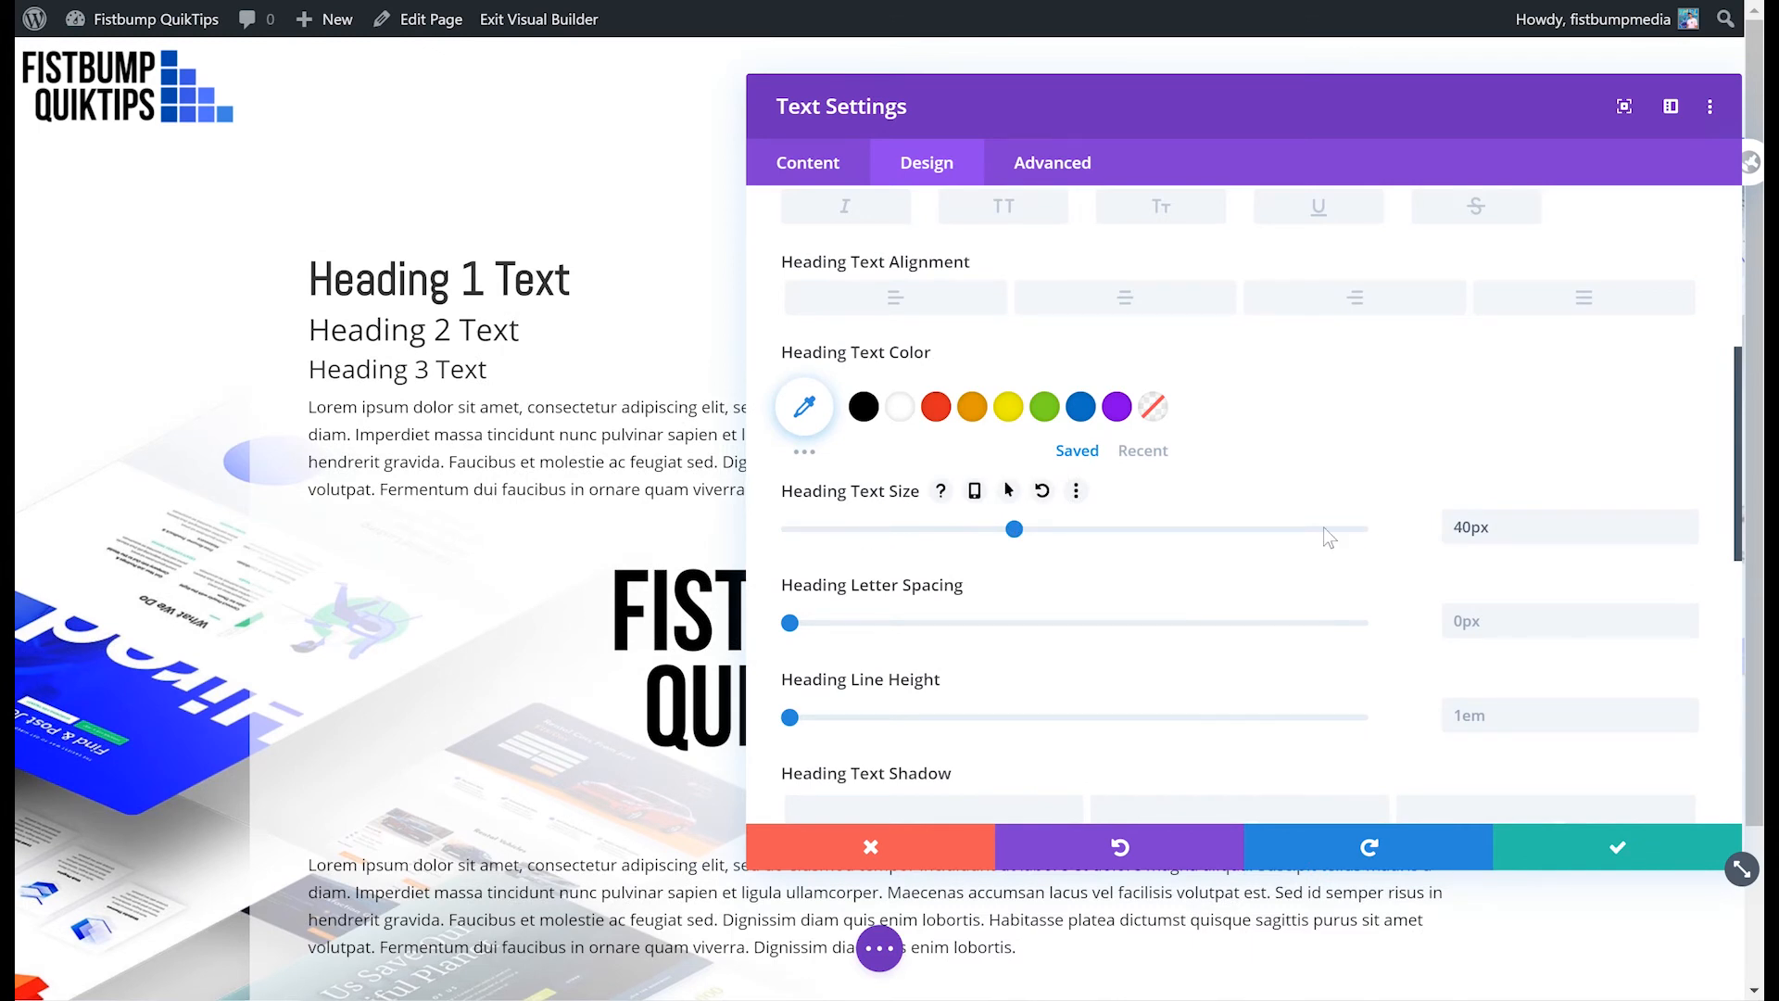
pyautogui.scroll(4, 1237, 422)
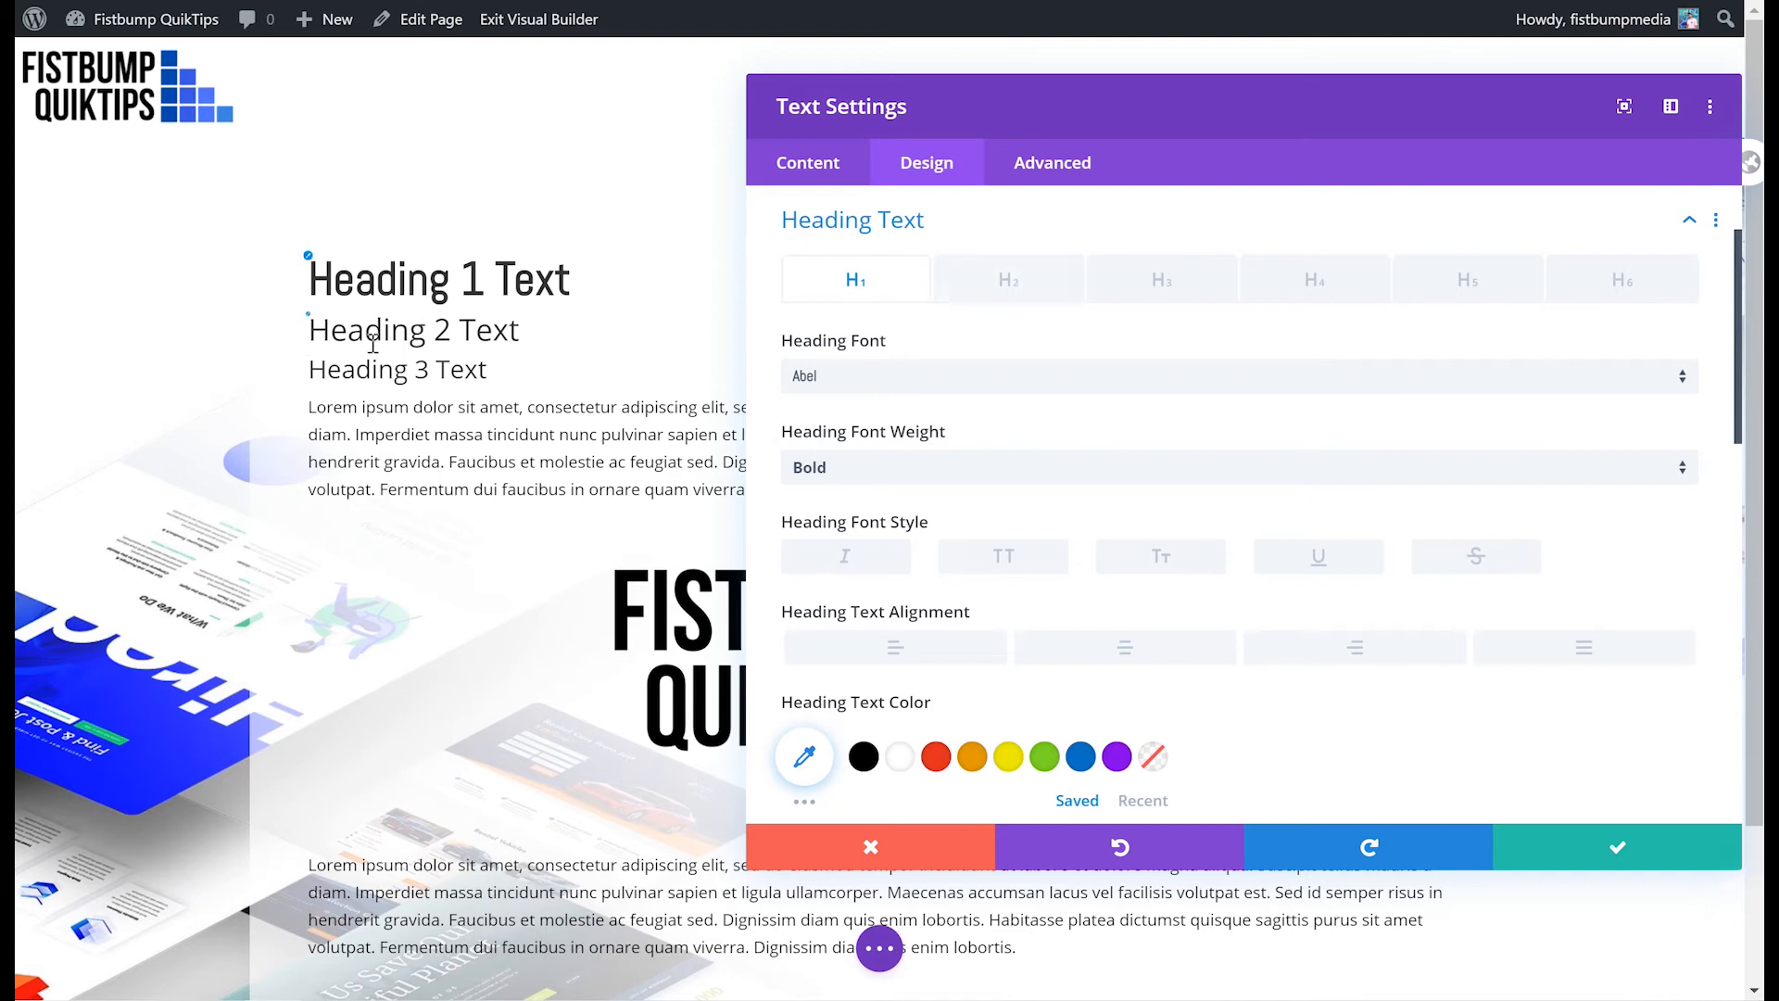
# - Browse the H2 heading and body text design options, then discard the text module's changes
pyautogui.click(316, 327)
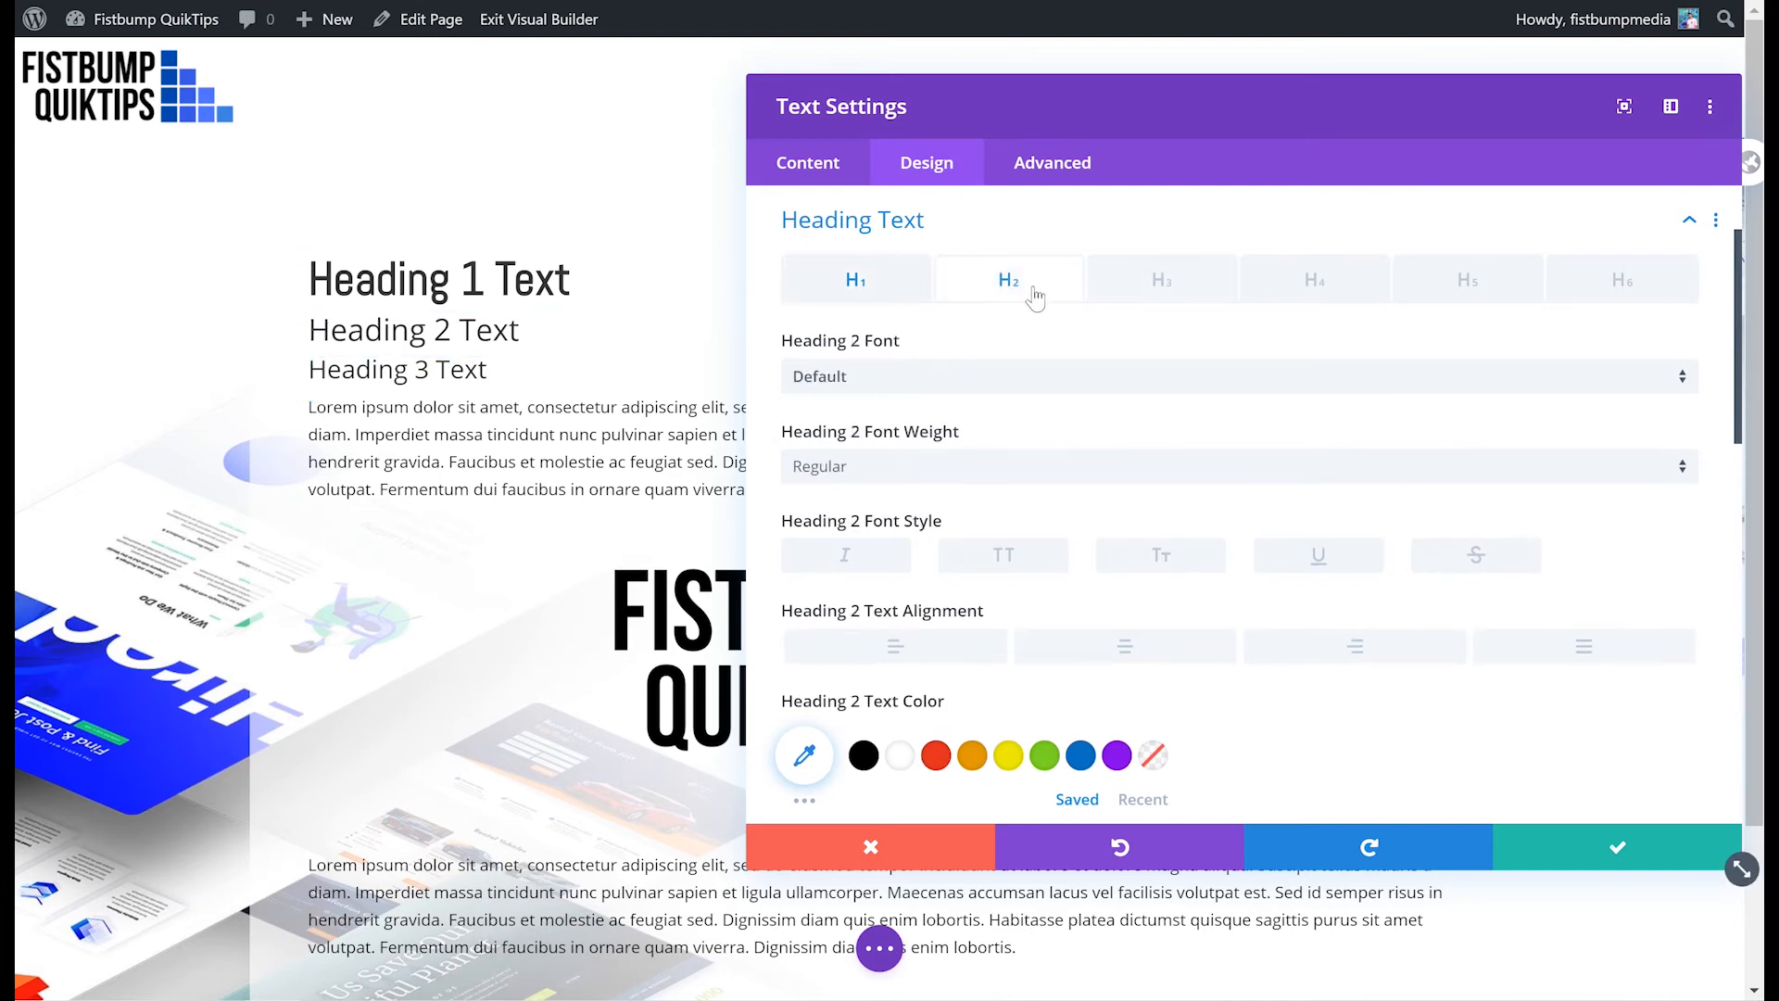
pyautogui.click(314, 414)
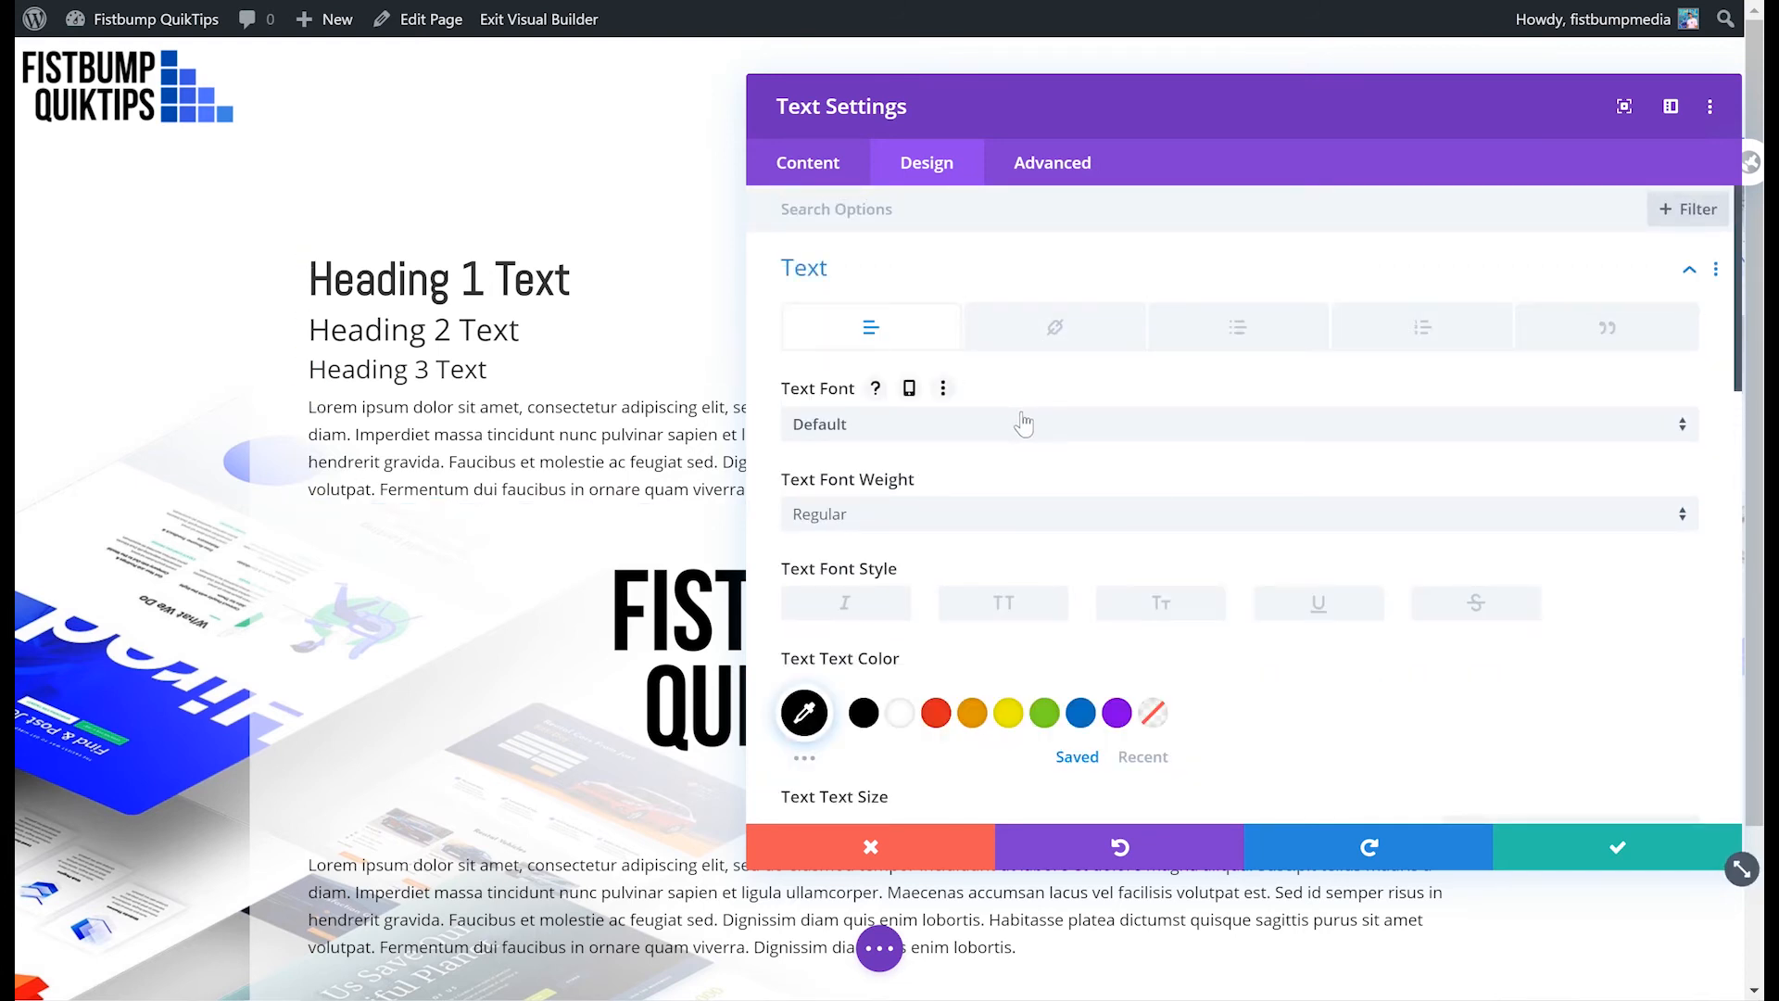
pyautogui.scroll(-1, 1038, 550)
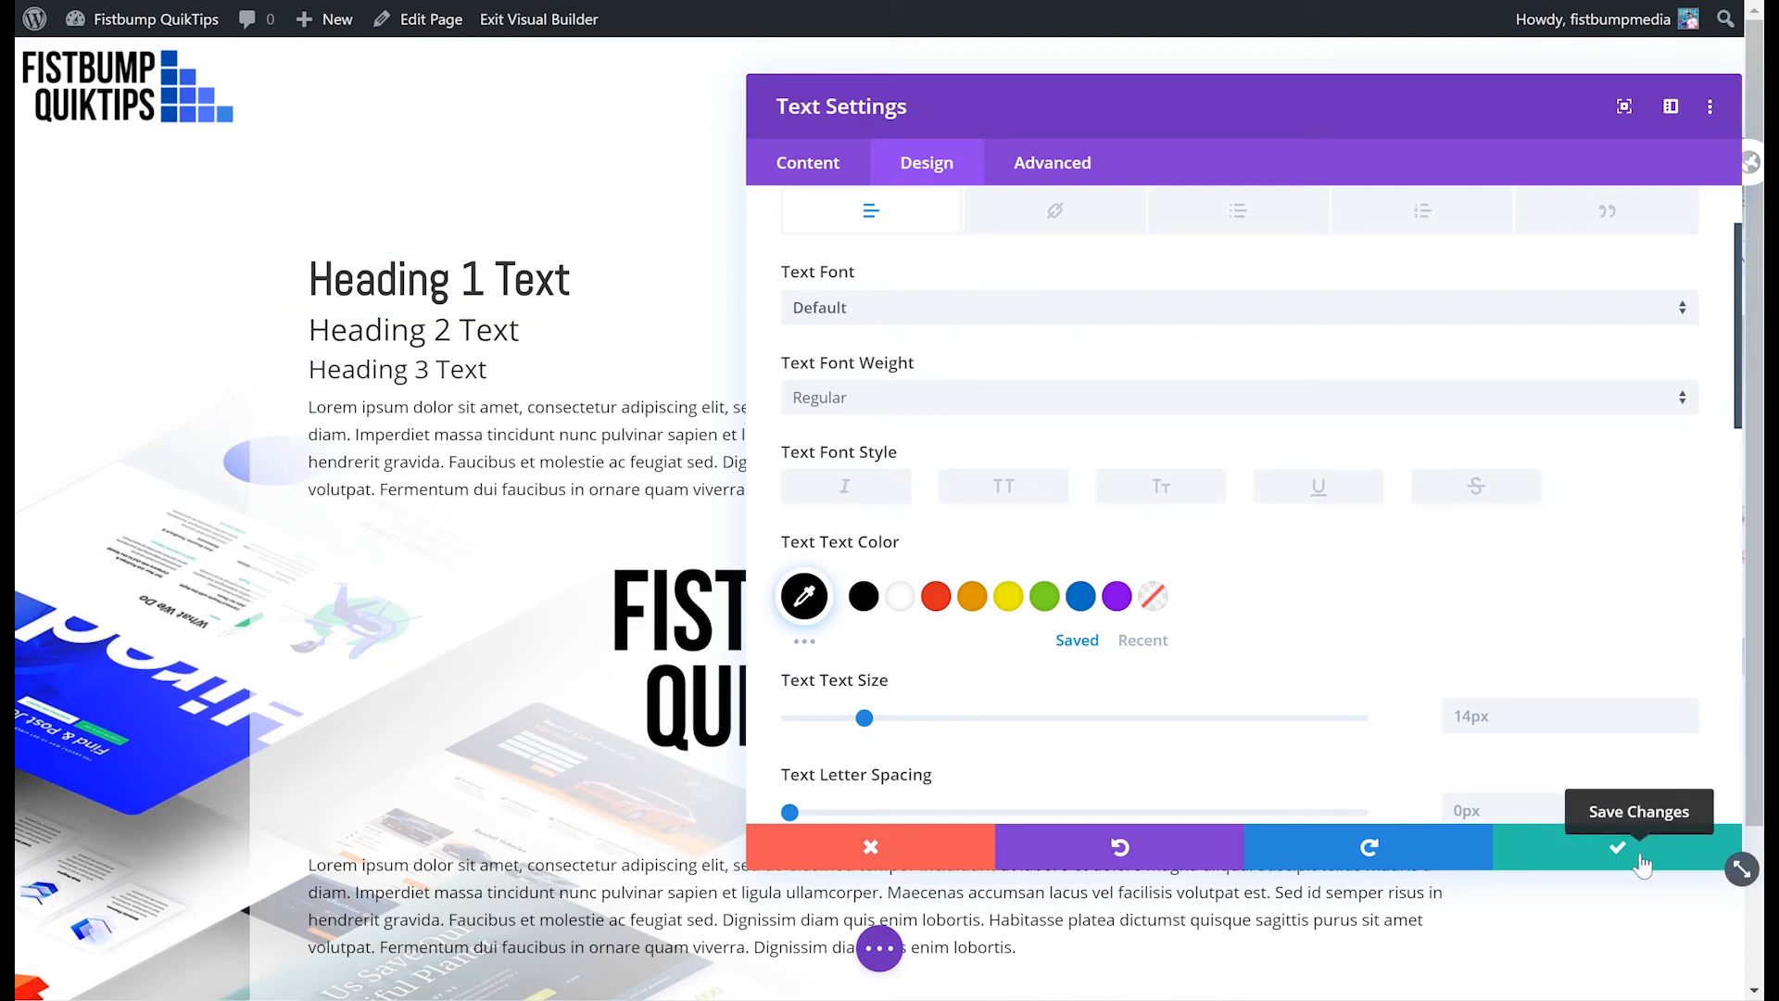
pyautogui.click(892, 843)
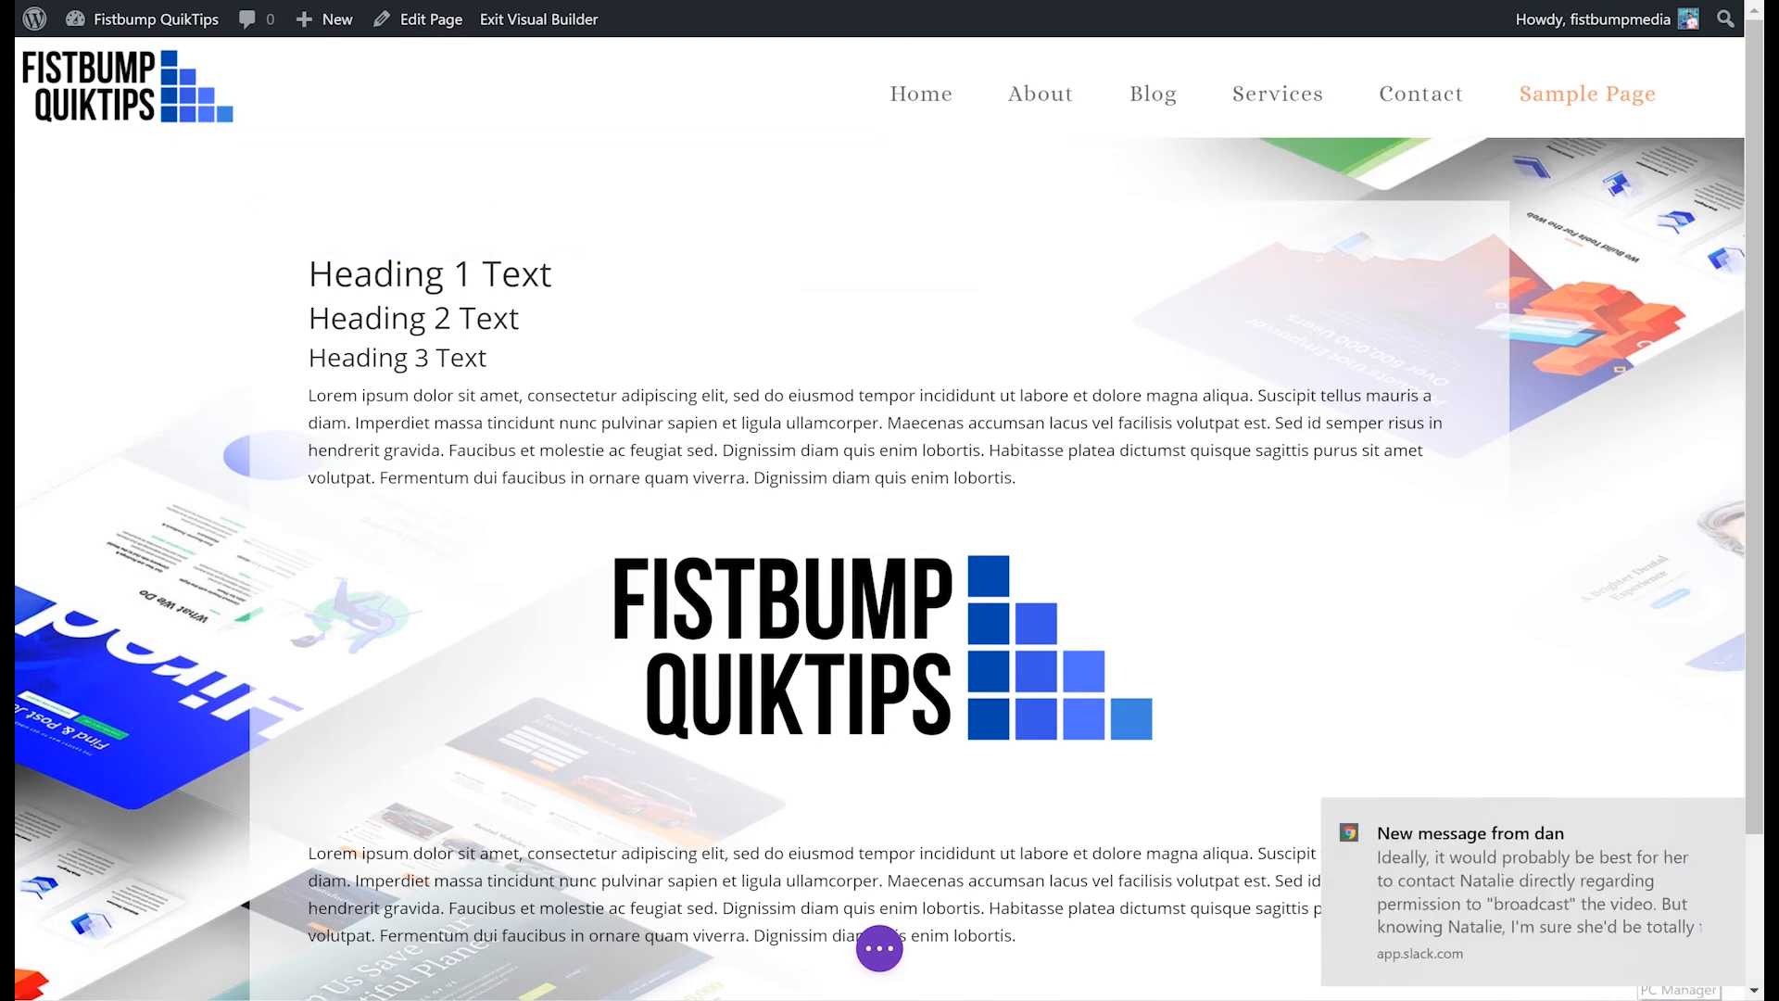
# - Set the section's background image to the blurred bokeh lights photo from the media library and save
pyautogui.click(1722, 819)
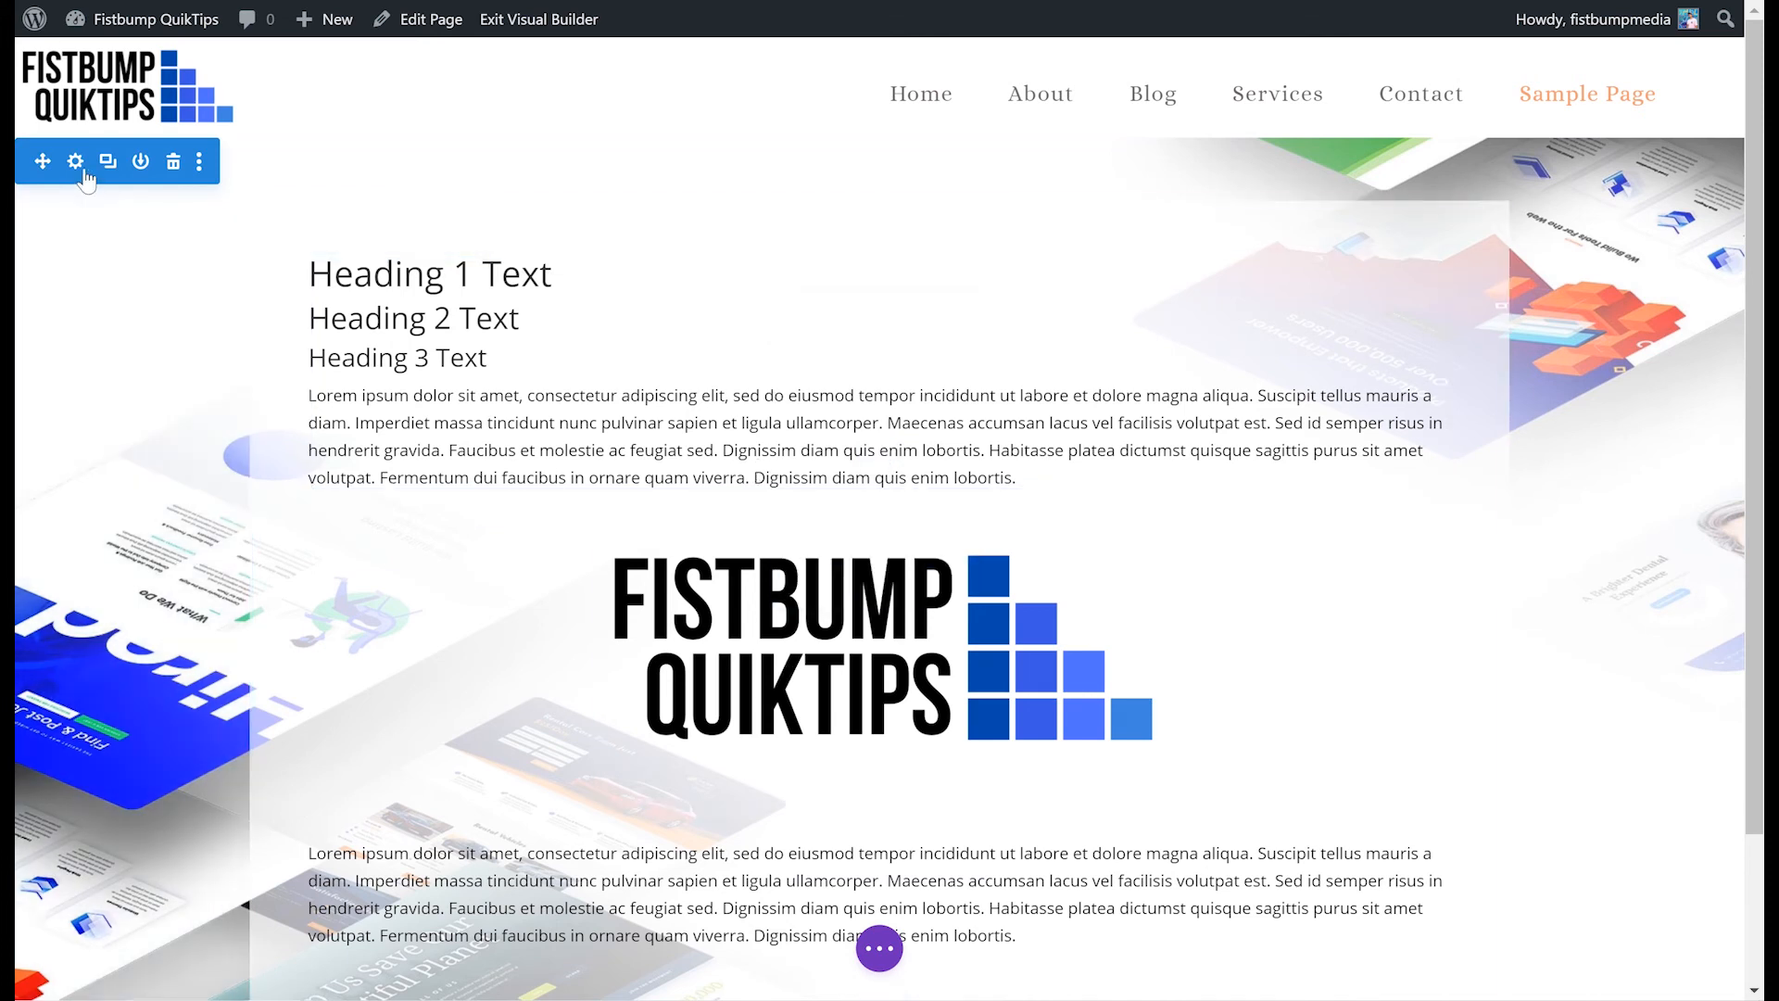
pyautogui.click(76, 165)
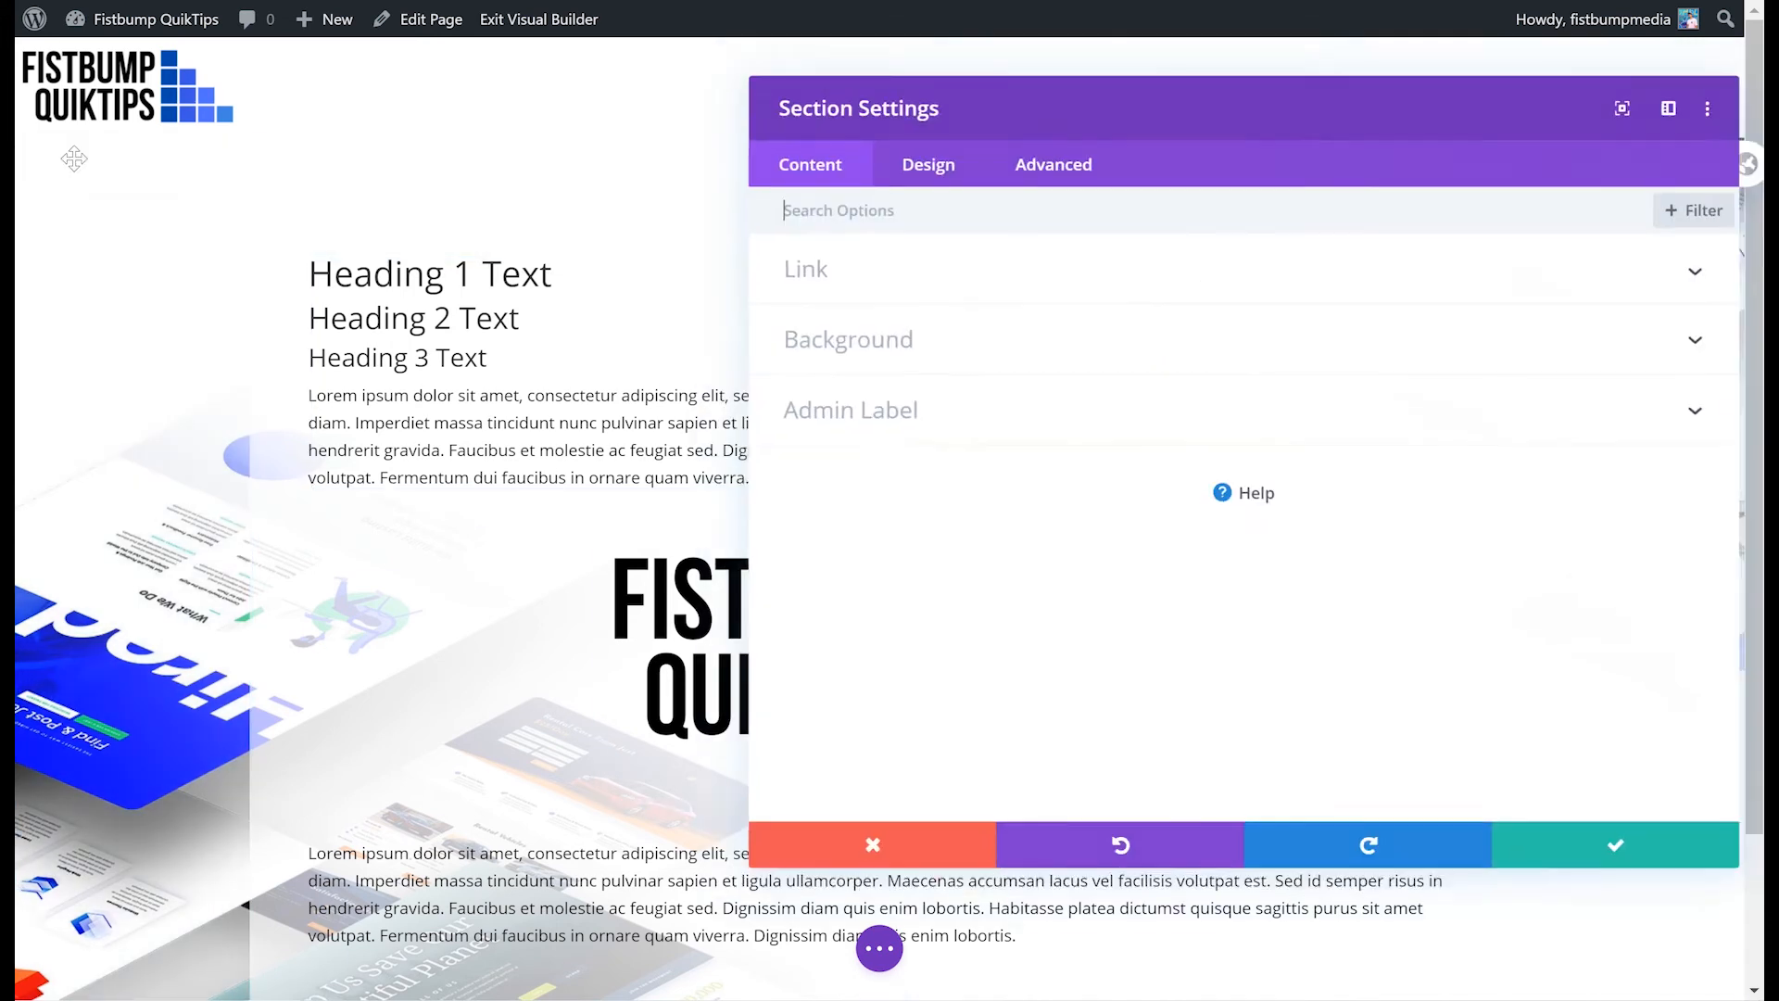
pyautogui.click(881, 344)
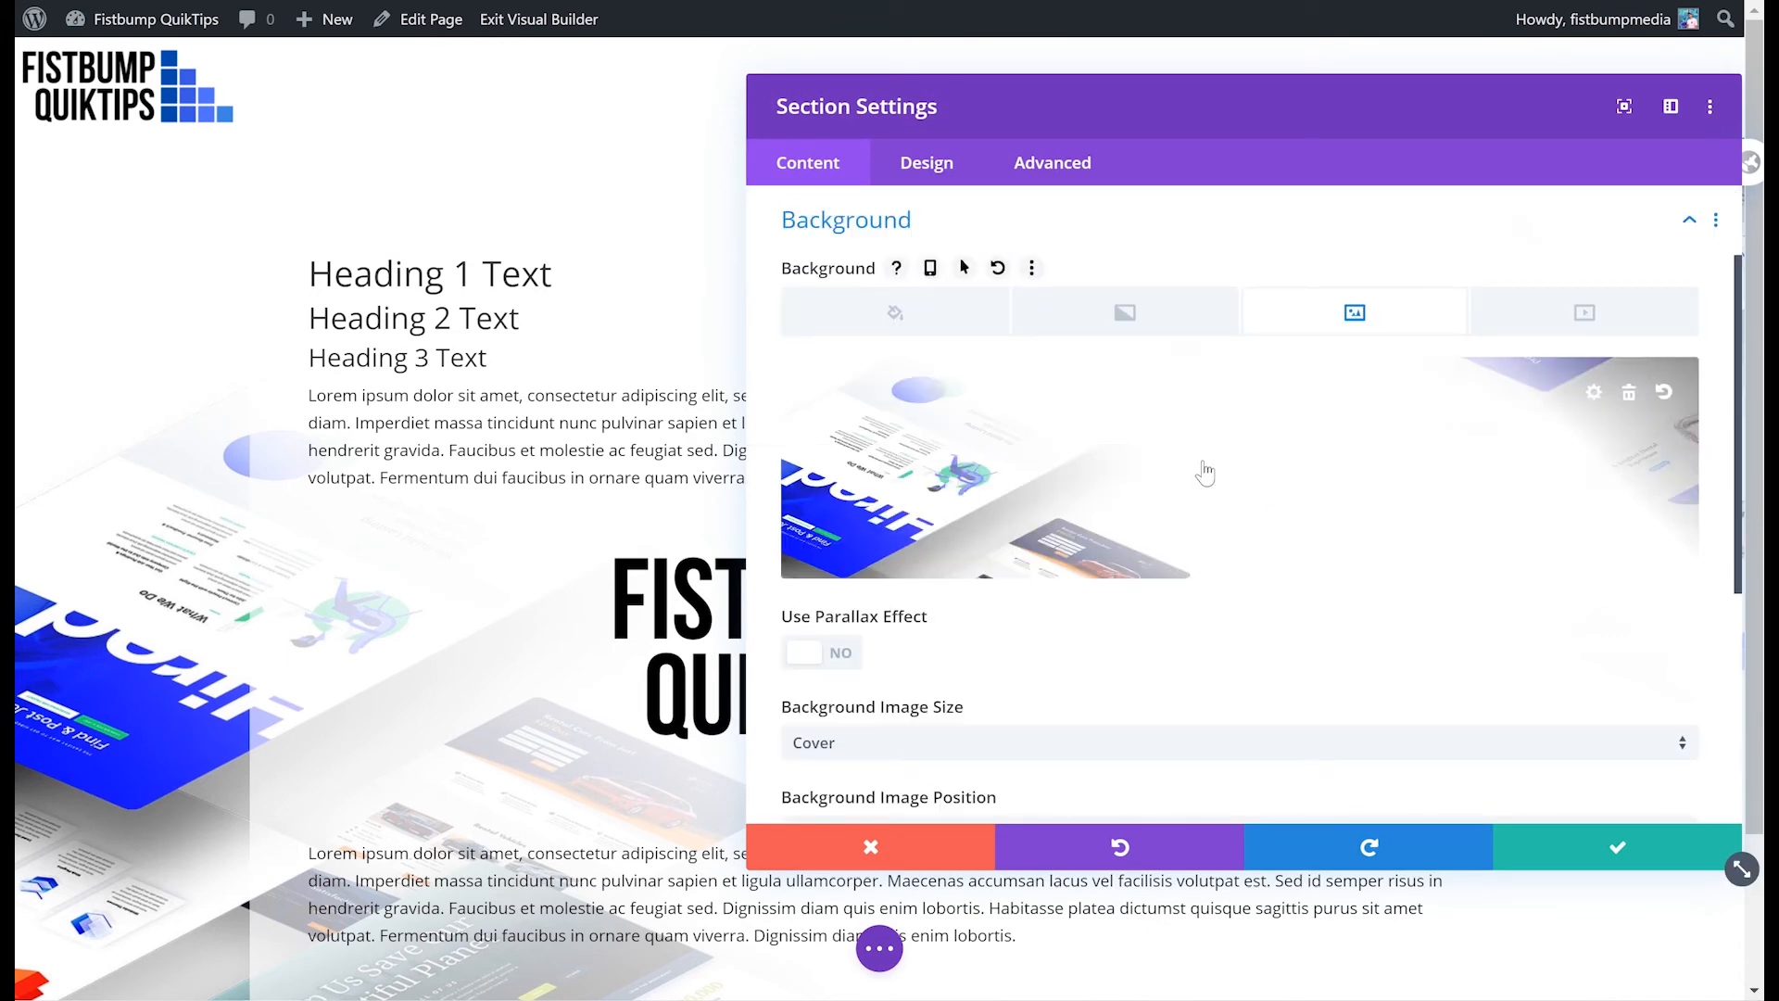
pyautogui.click(1204, 471)
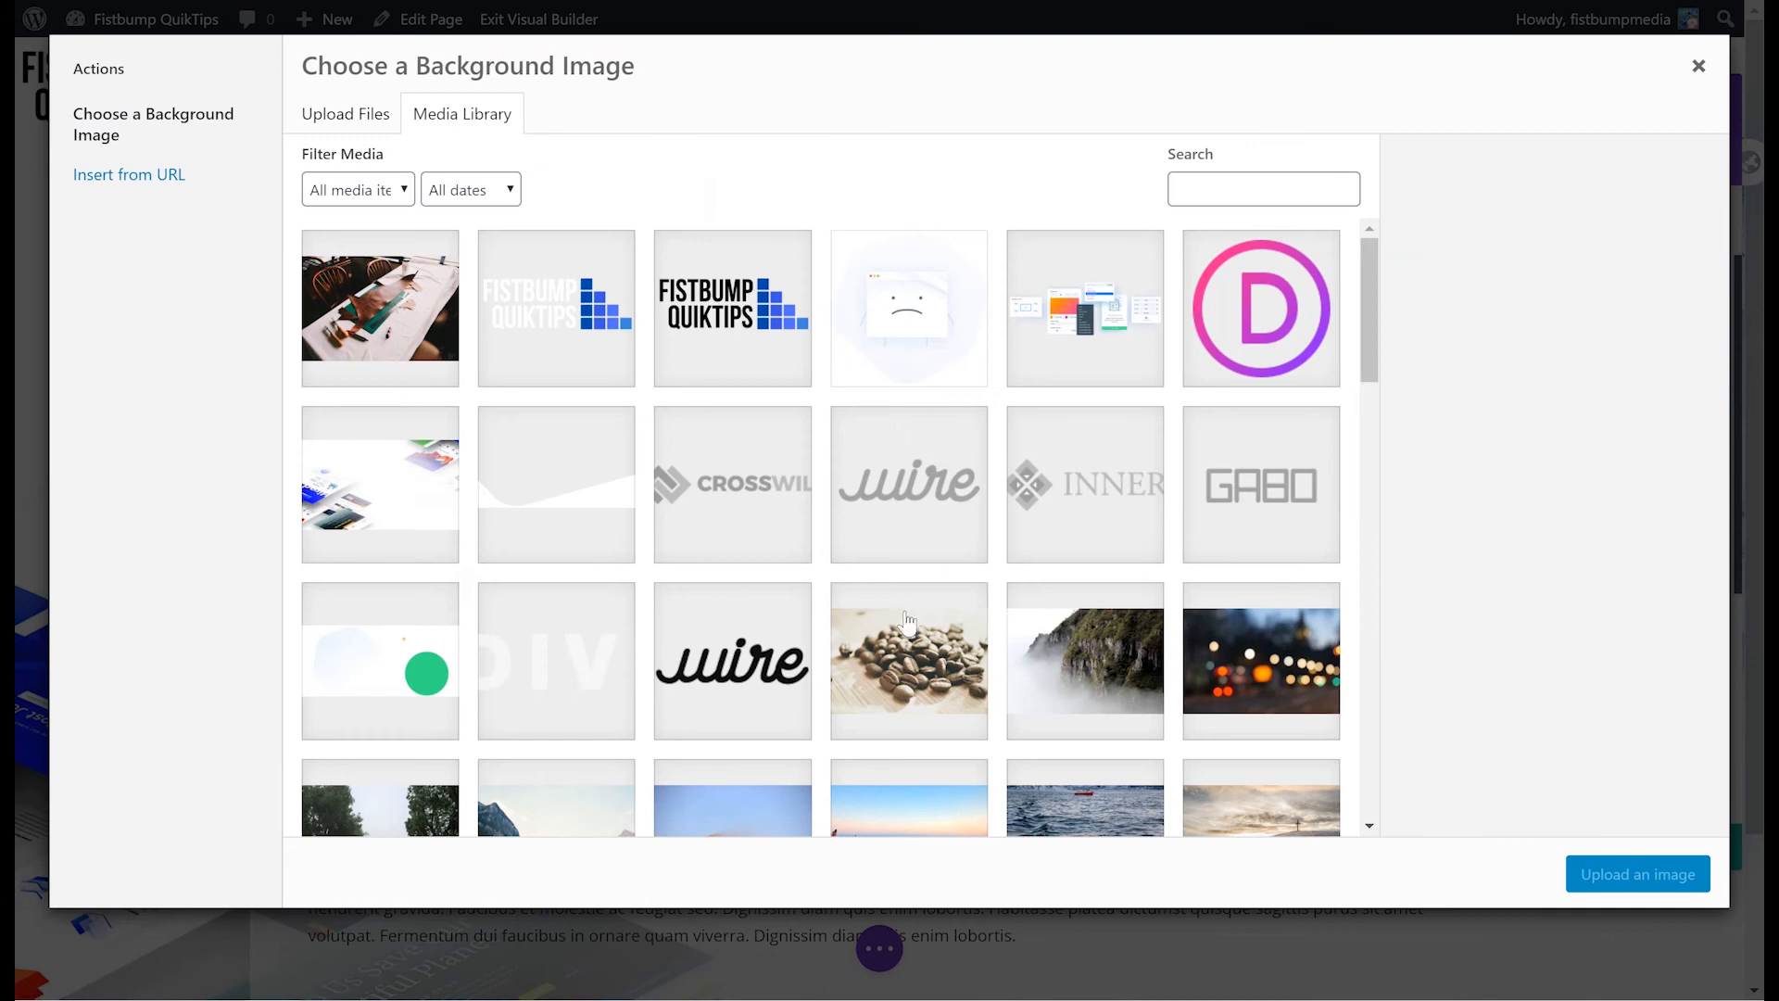
pyautogui.scroll(-3, 908, 622)
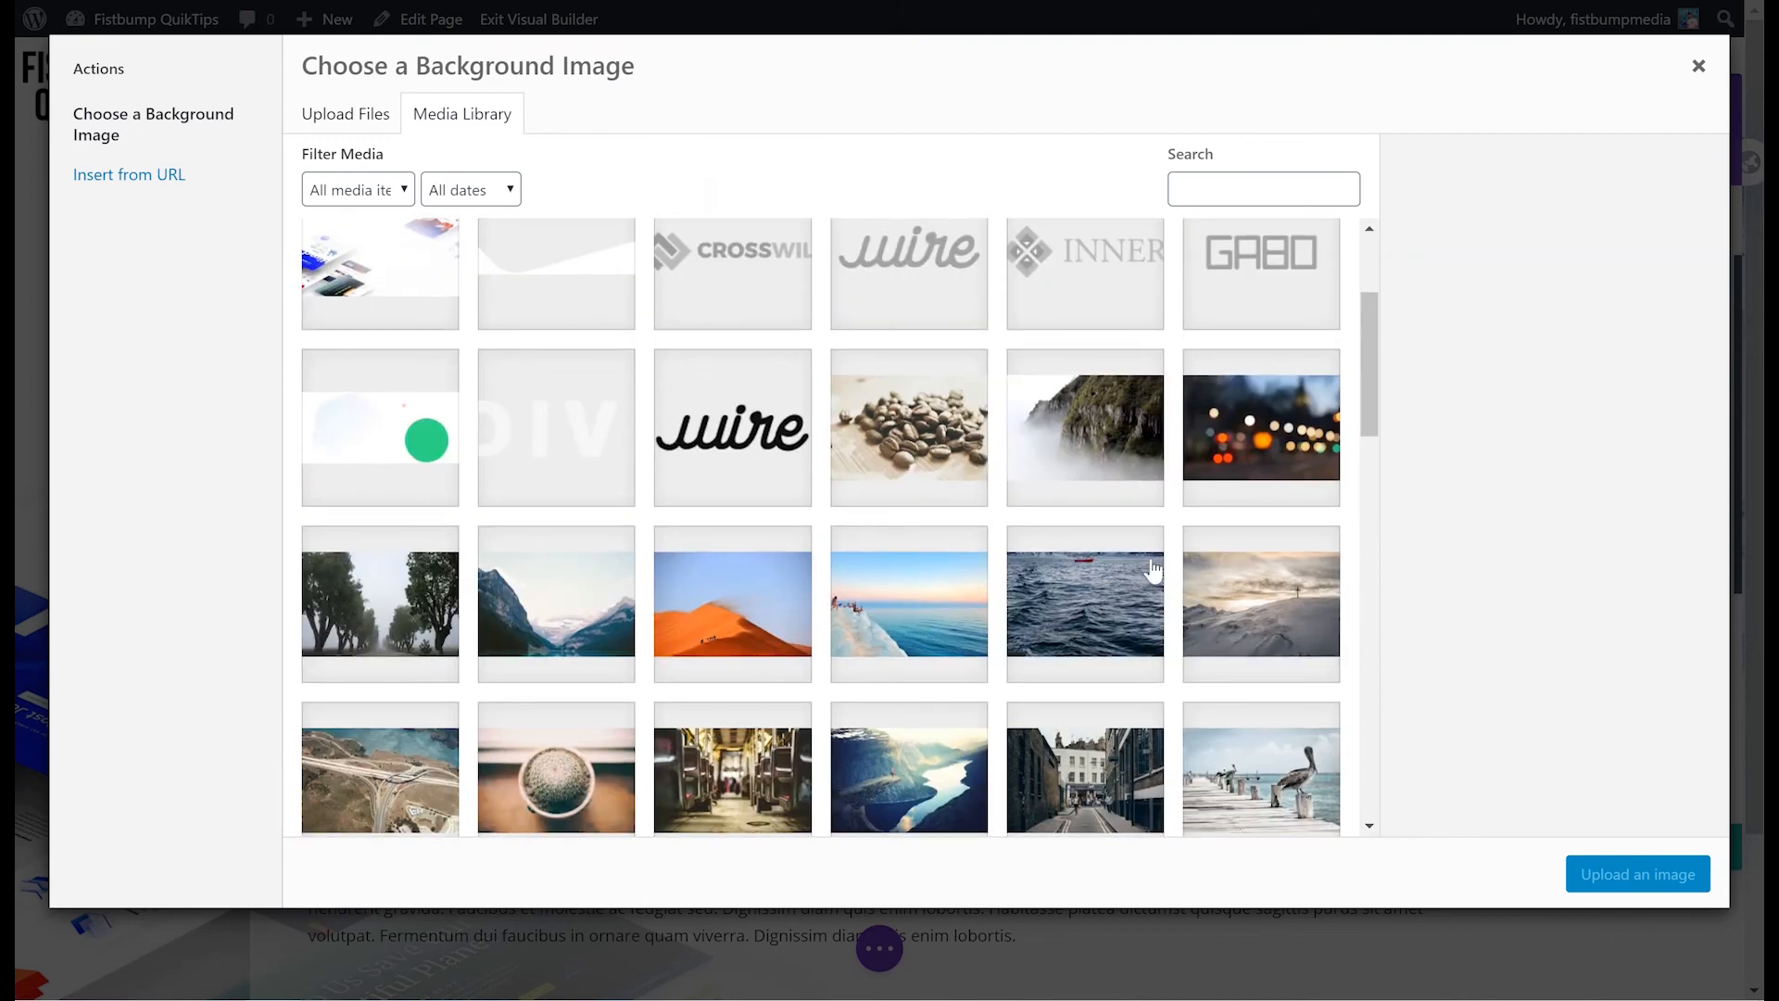
pyautogui.click(1246, 450)
pyautogui.scroll(-5, 1441, 565)
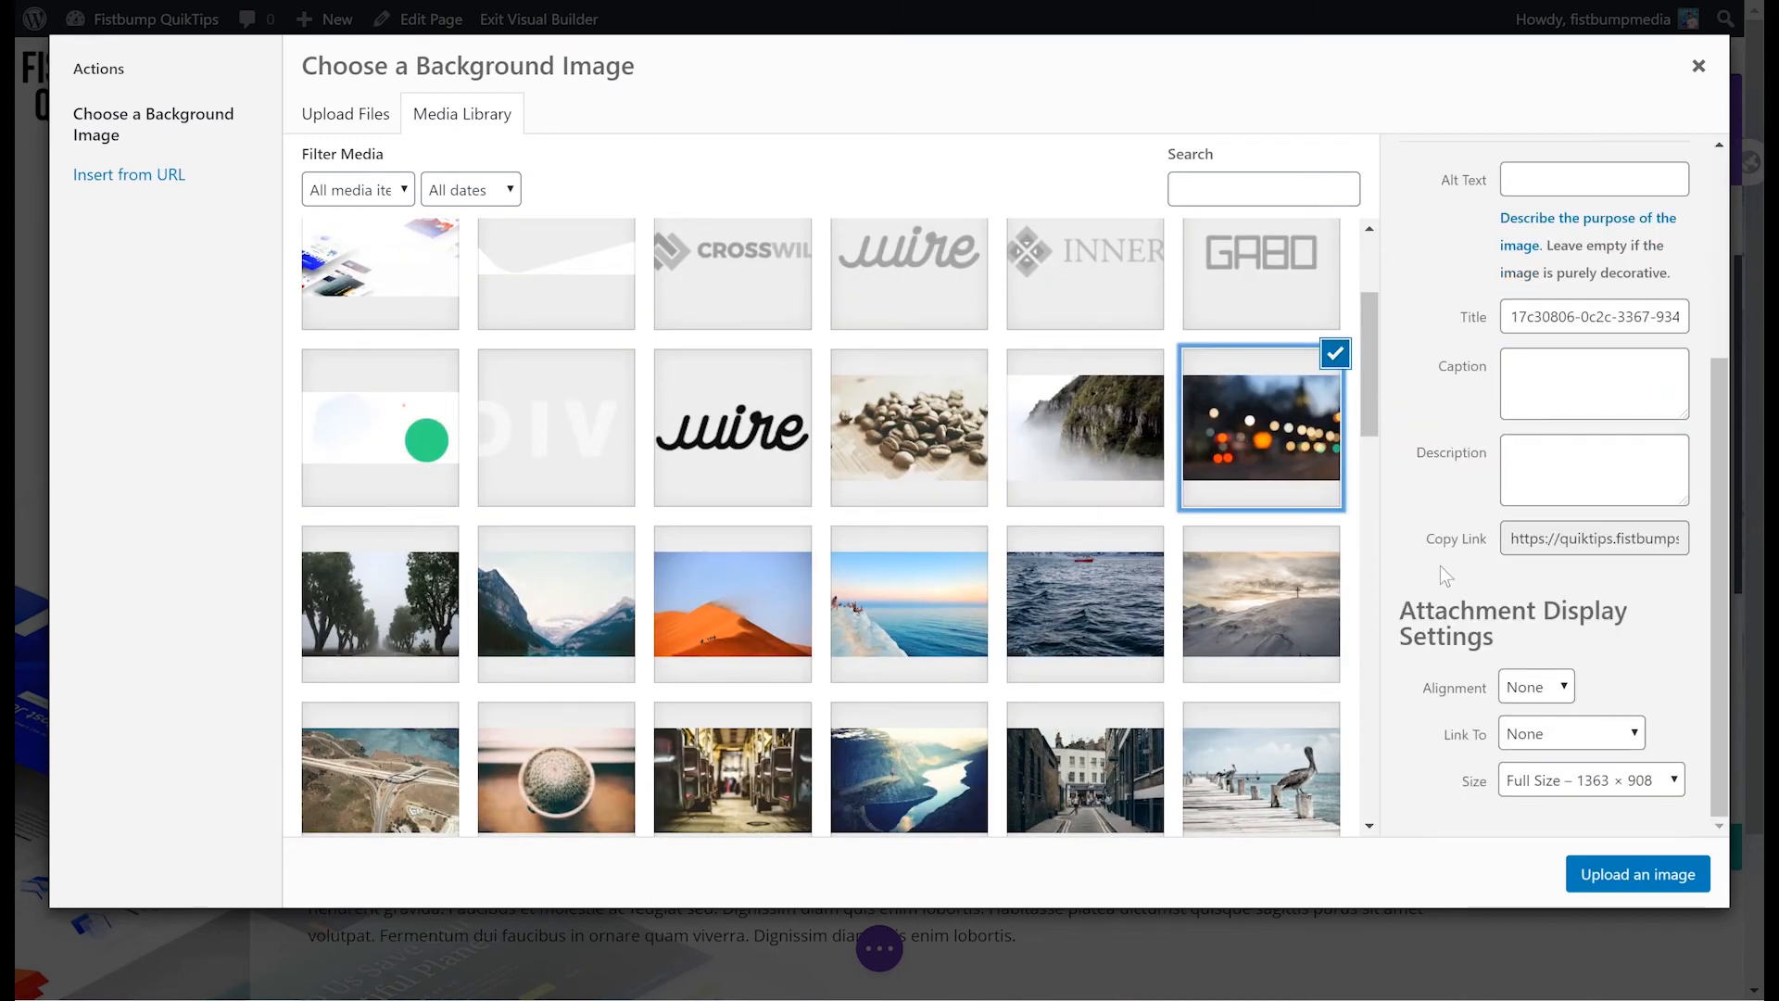
pyautogui.click(1631, 874)
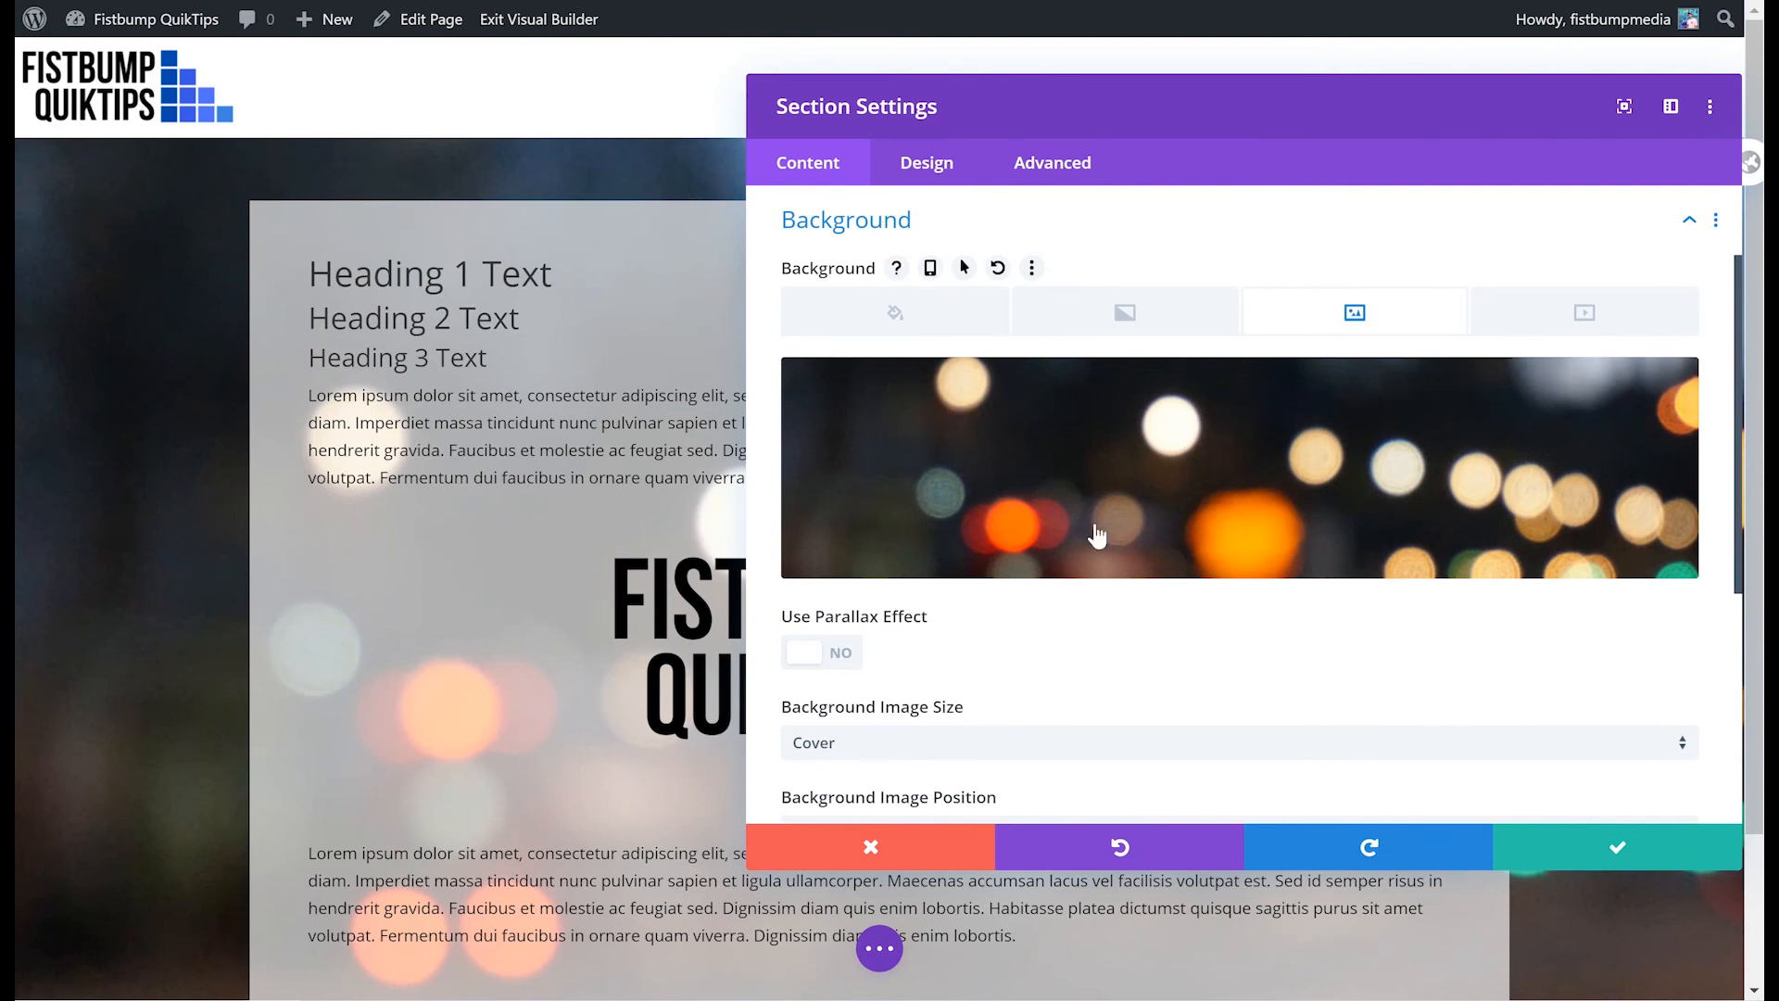
pyautogui.moveTo(1314, 108); pyautogui.dragTo(952, 94)
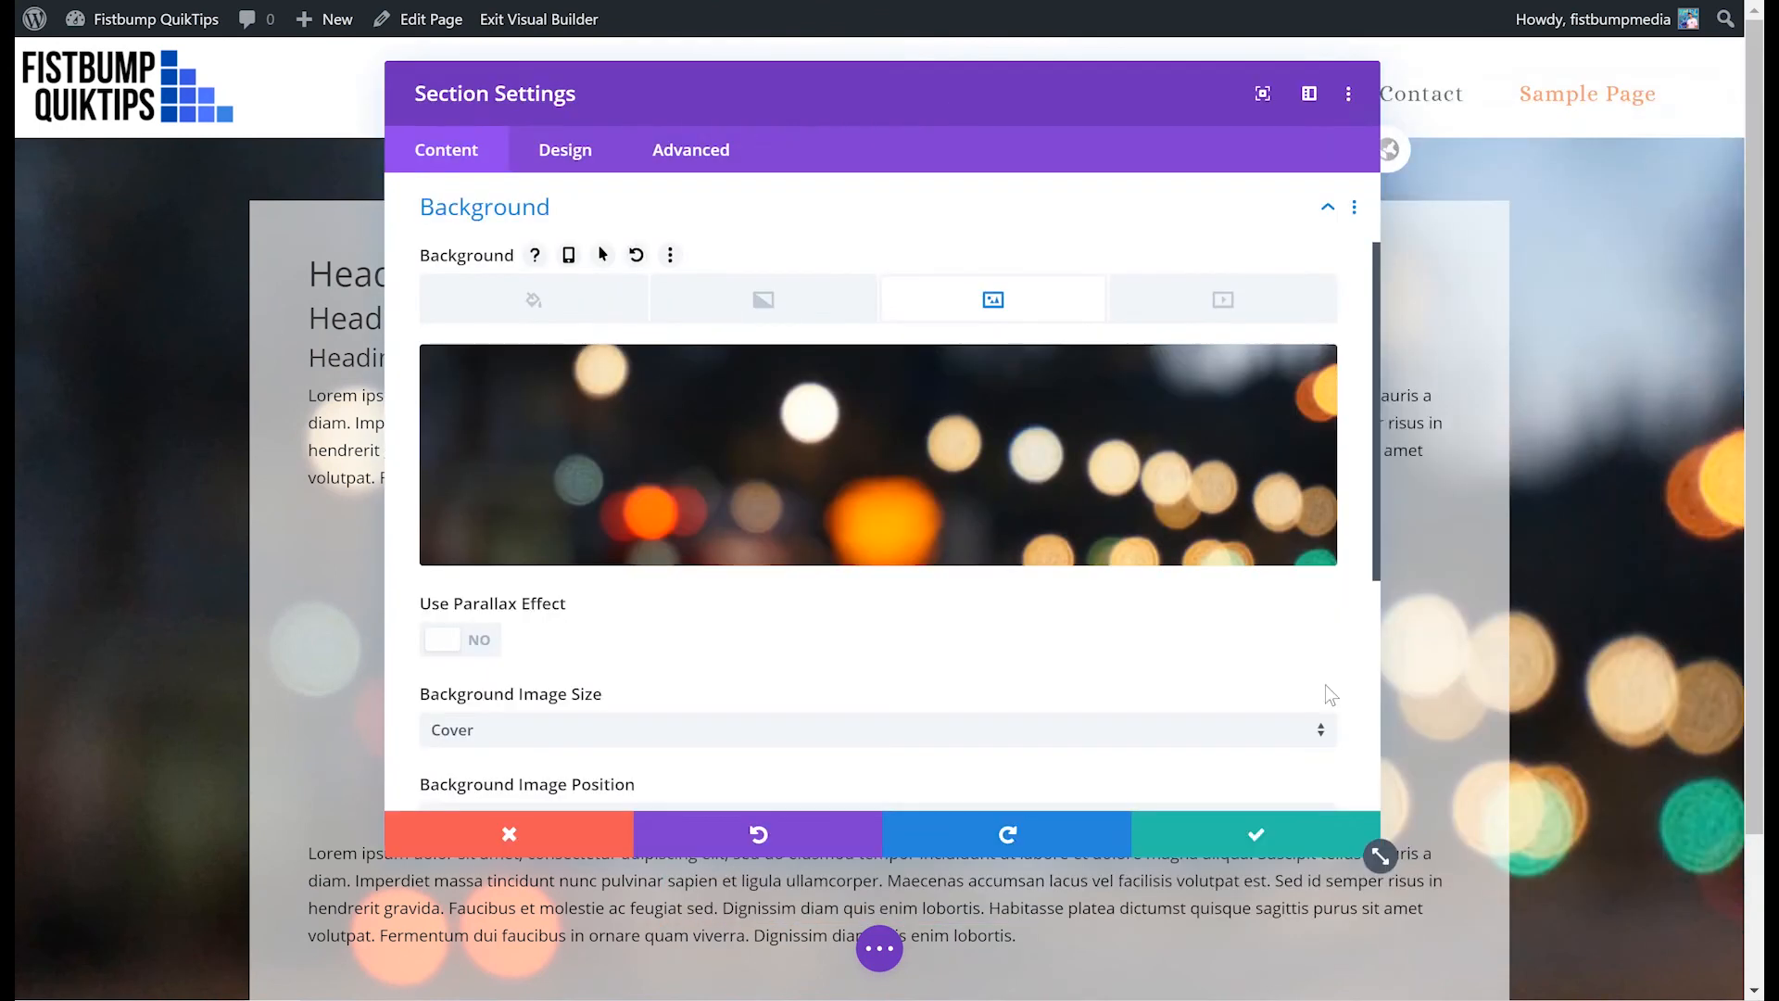
pyautogui.click(1257, 834)
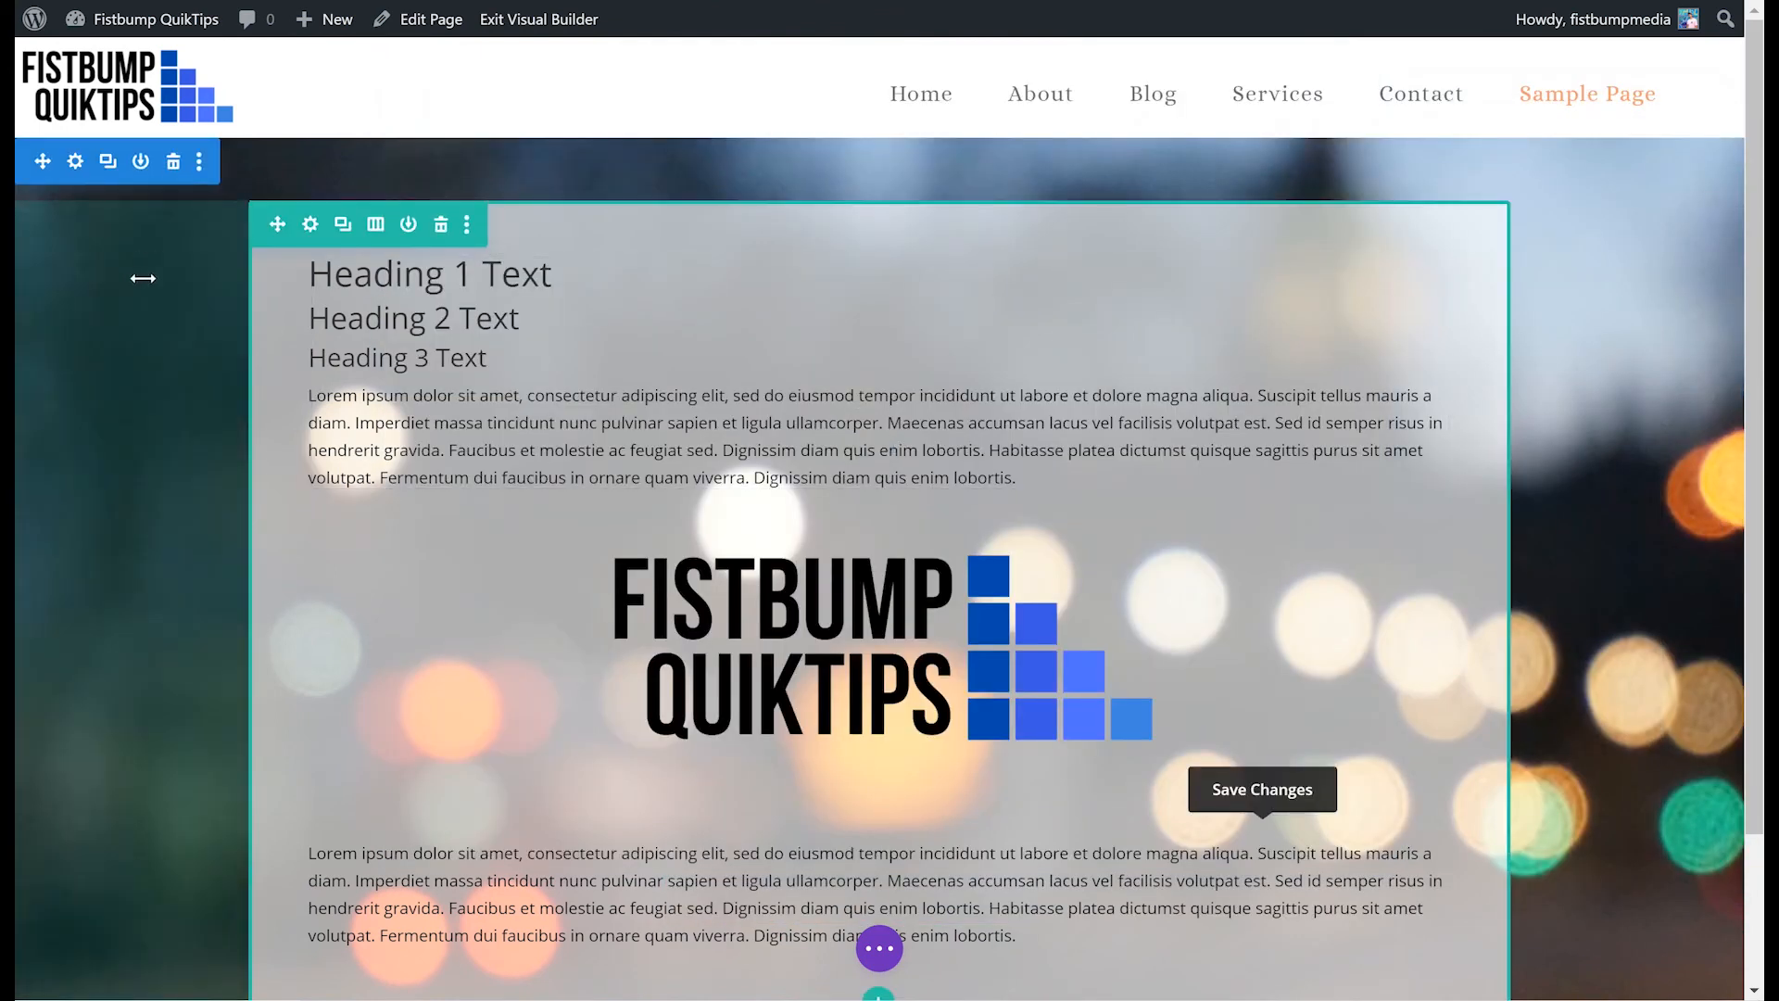
pyautogui.scroll(-2, 1138, 554)
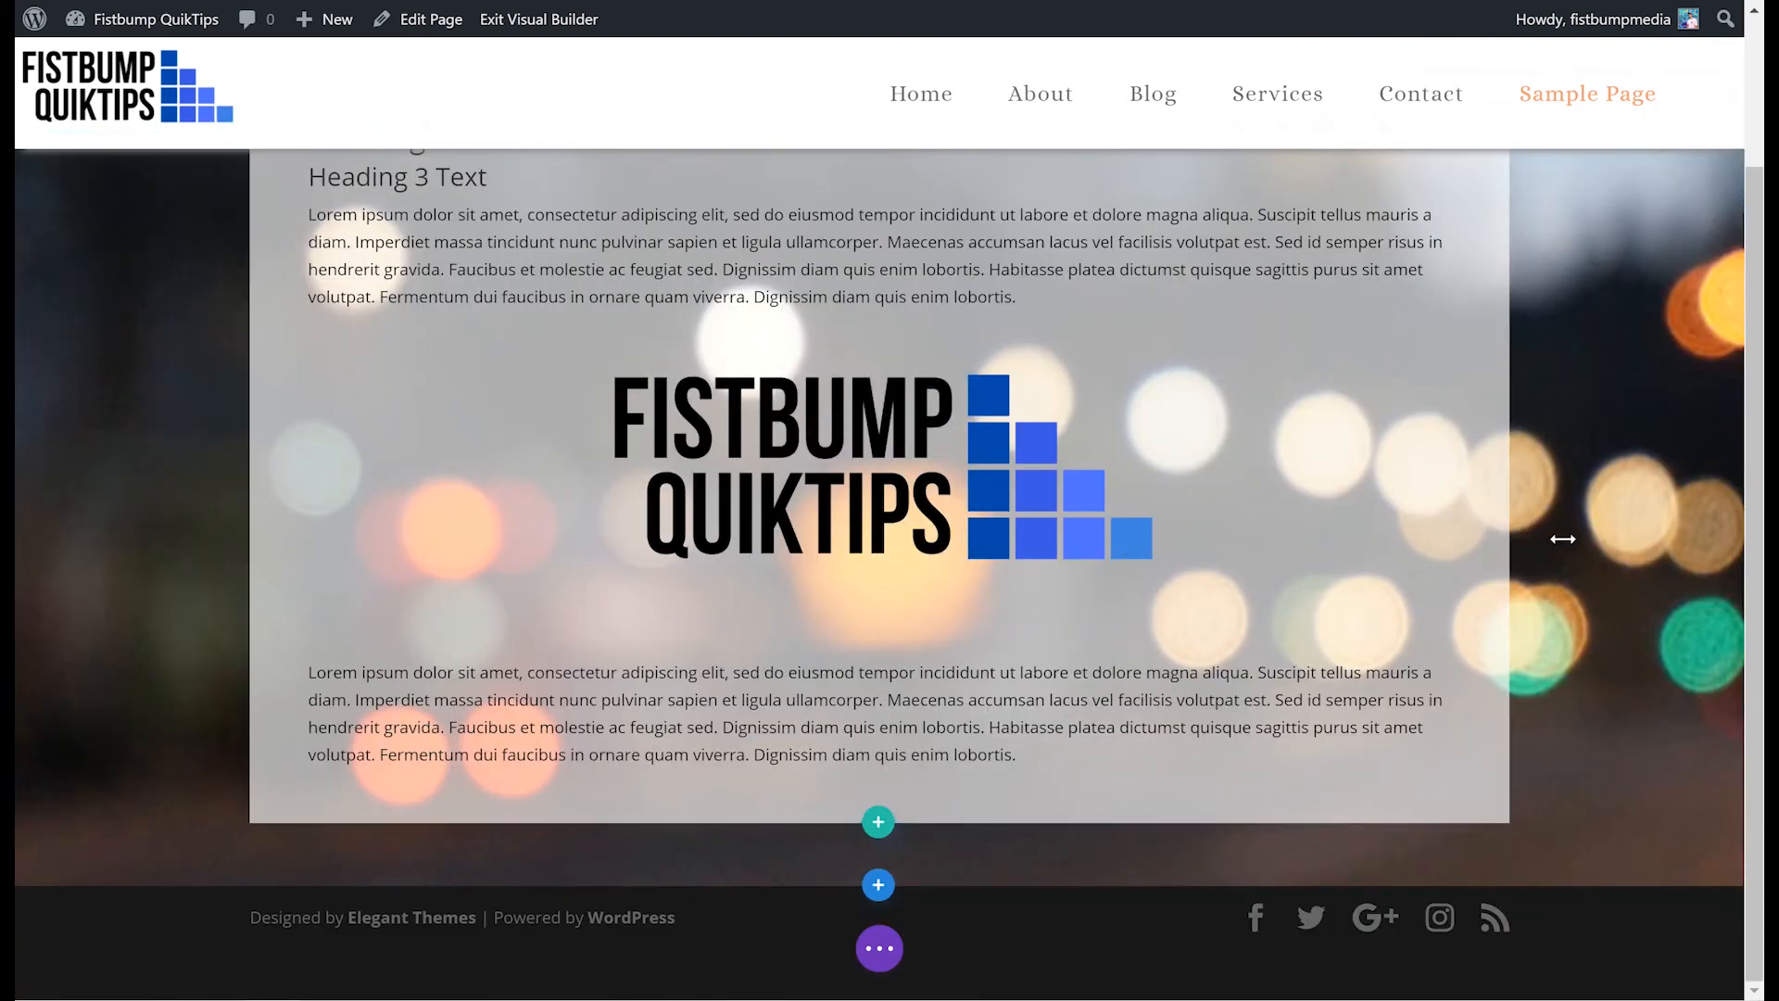
pyautogui.scroll(2, 1561, 536)
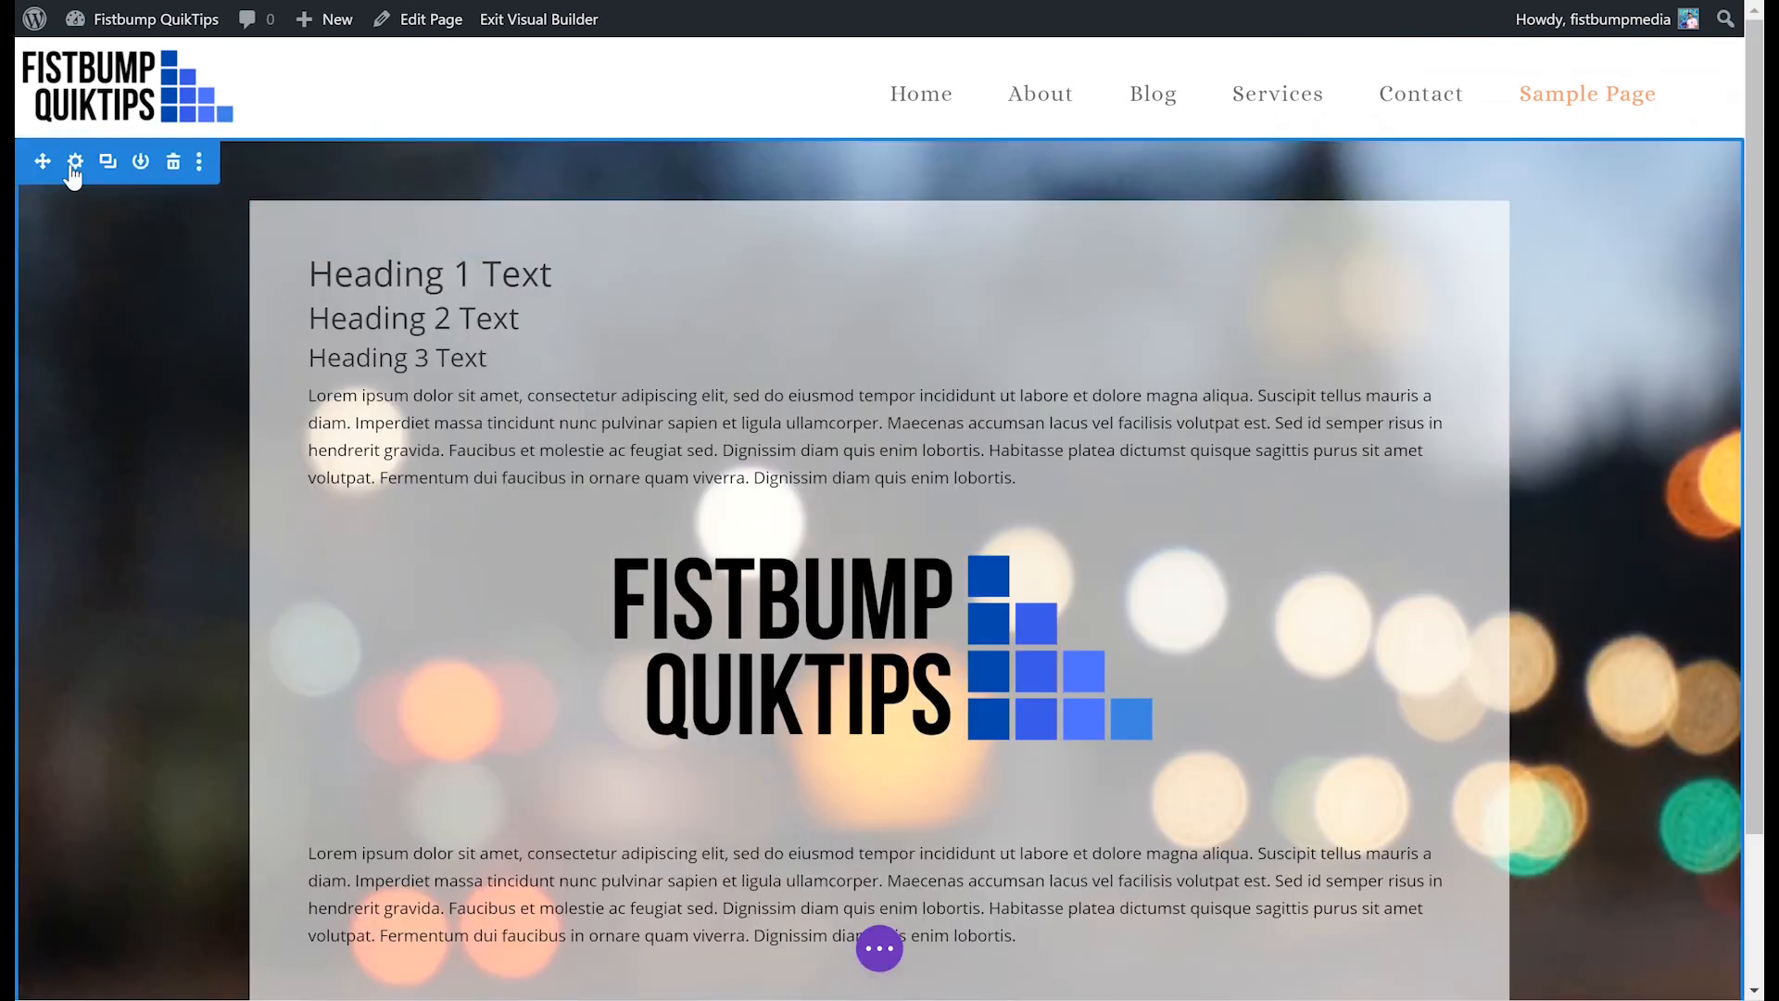
pyautogui.click(73, 175)
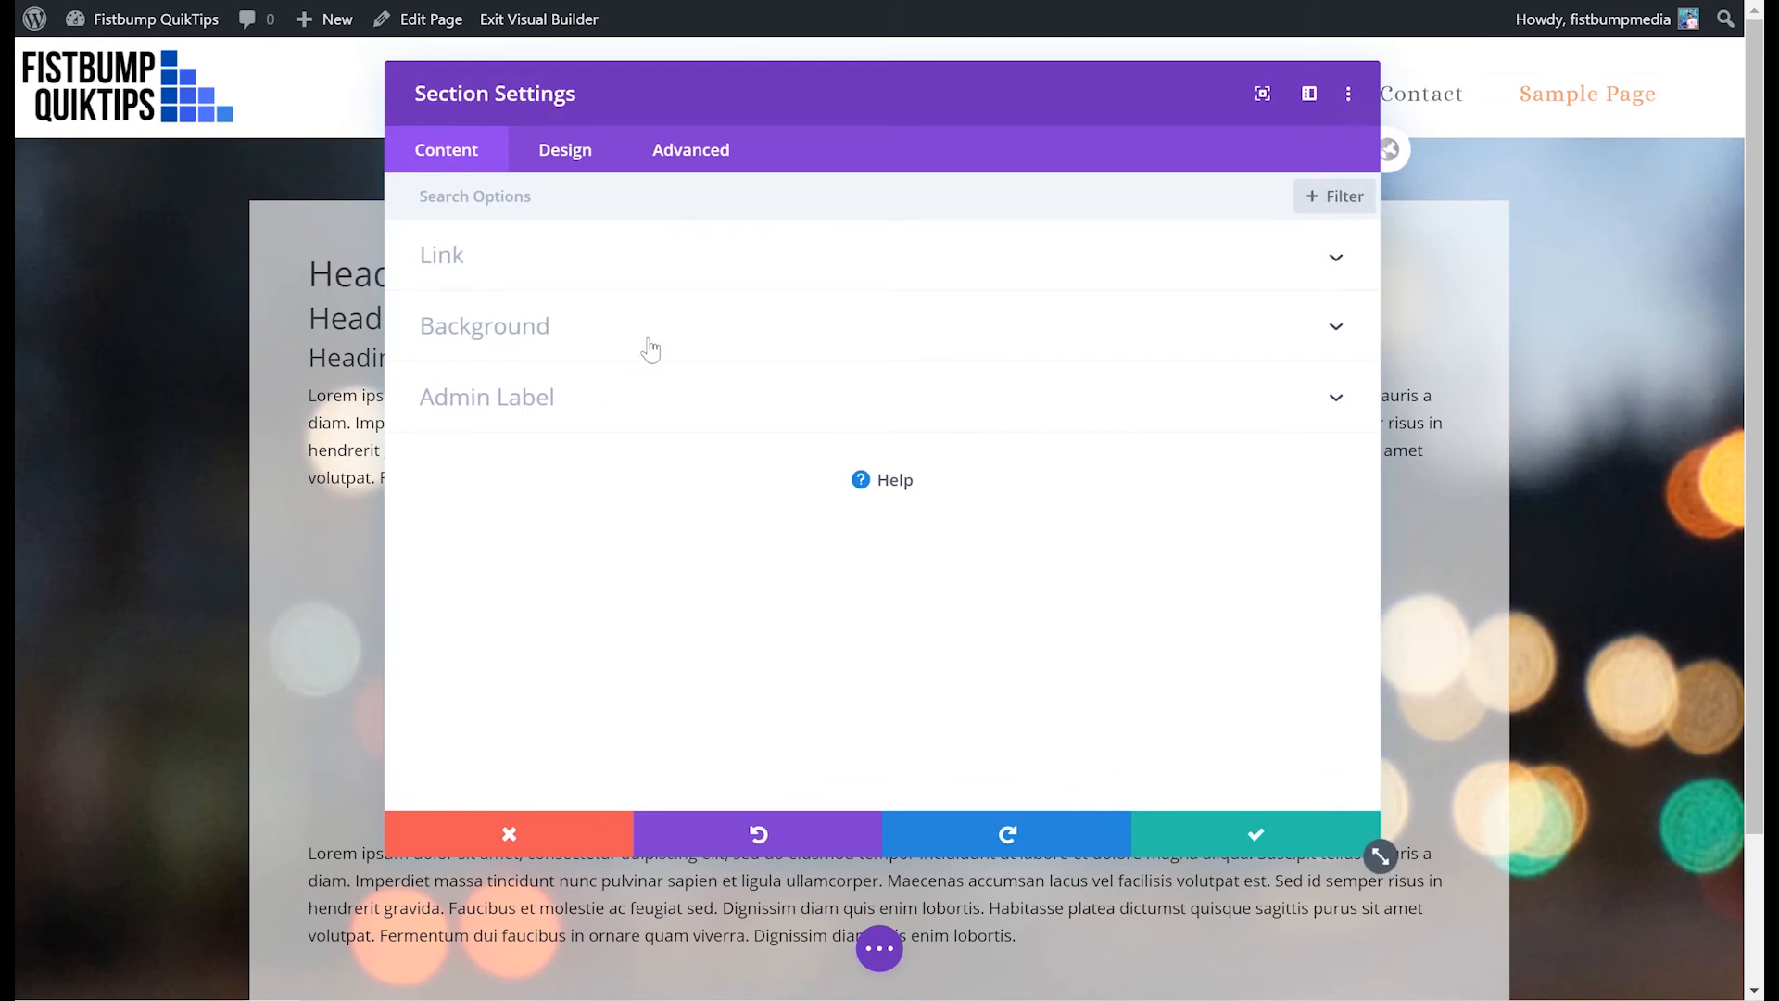
pyautogui.click(593, 352)
pyautogui.scroll(-1, 516, 375)
pyautogui.click(615, 404)
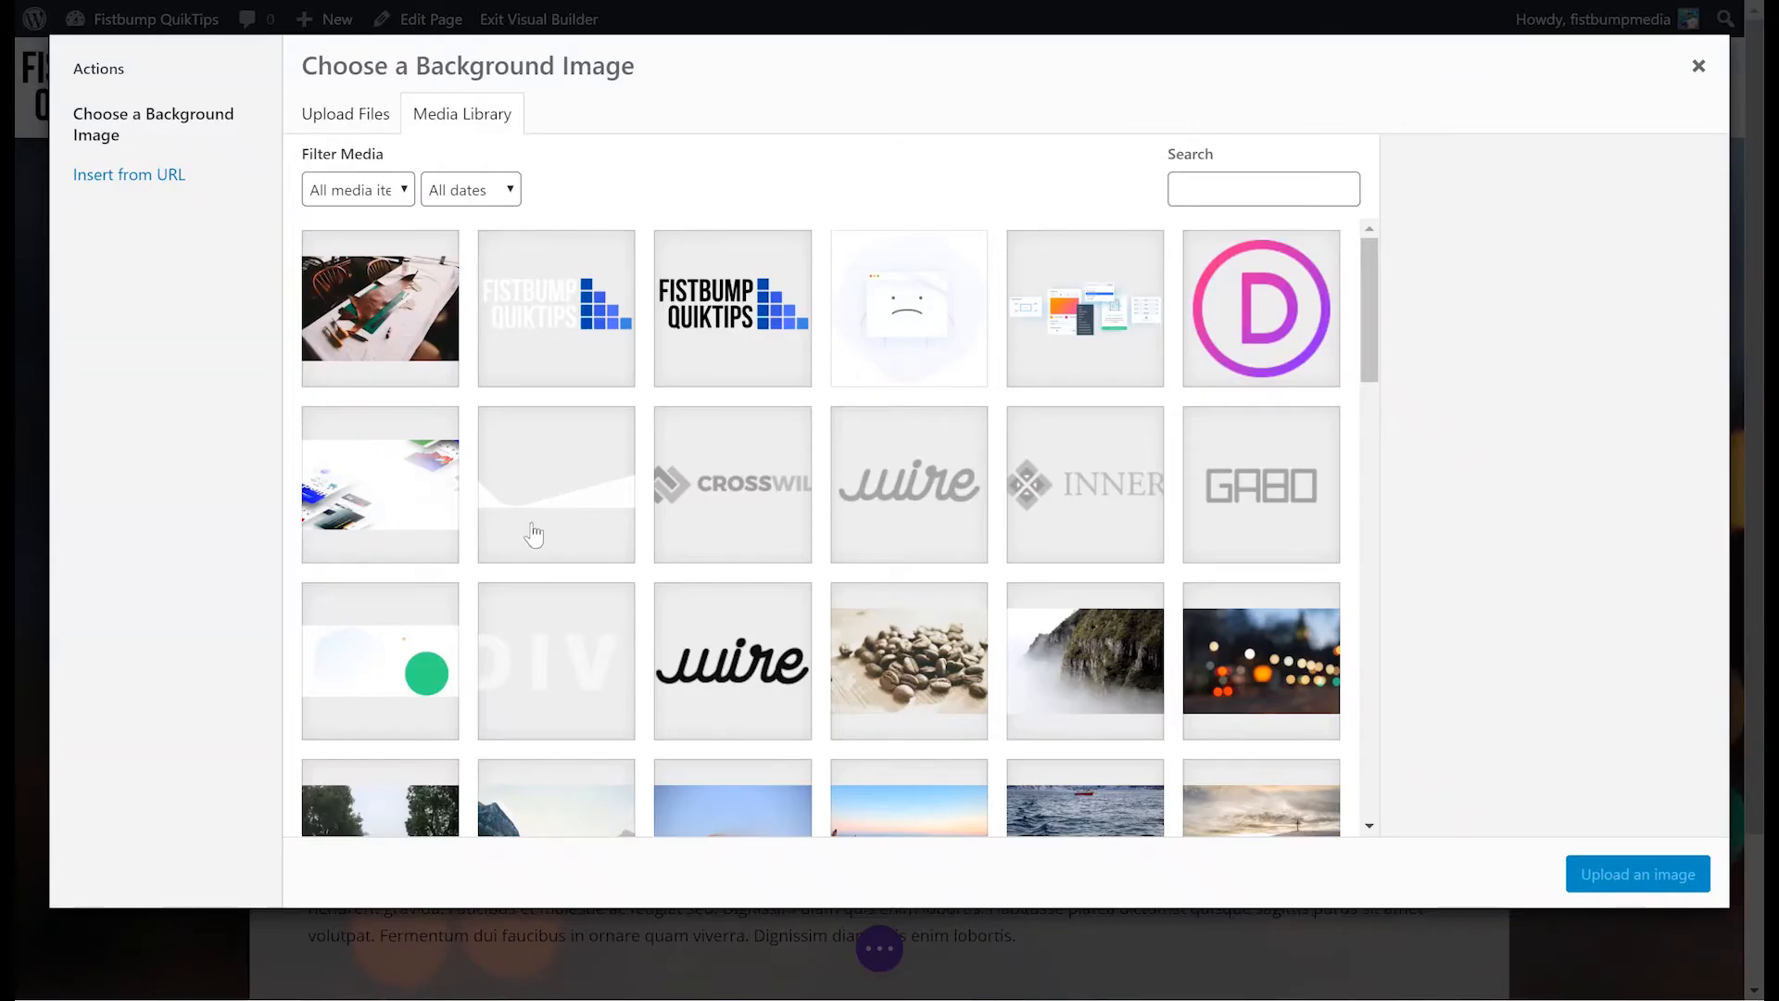
pyautogui.click(324, 130)
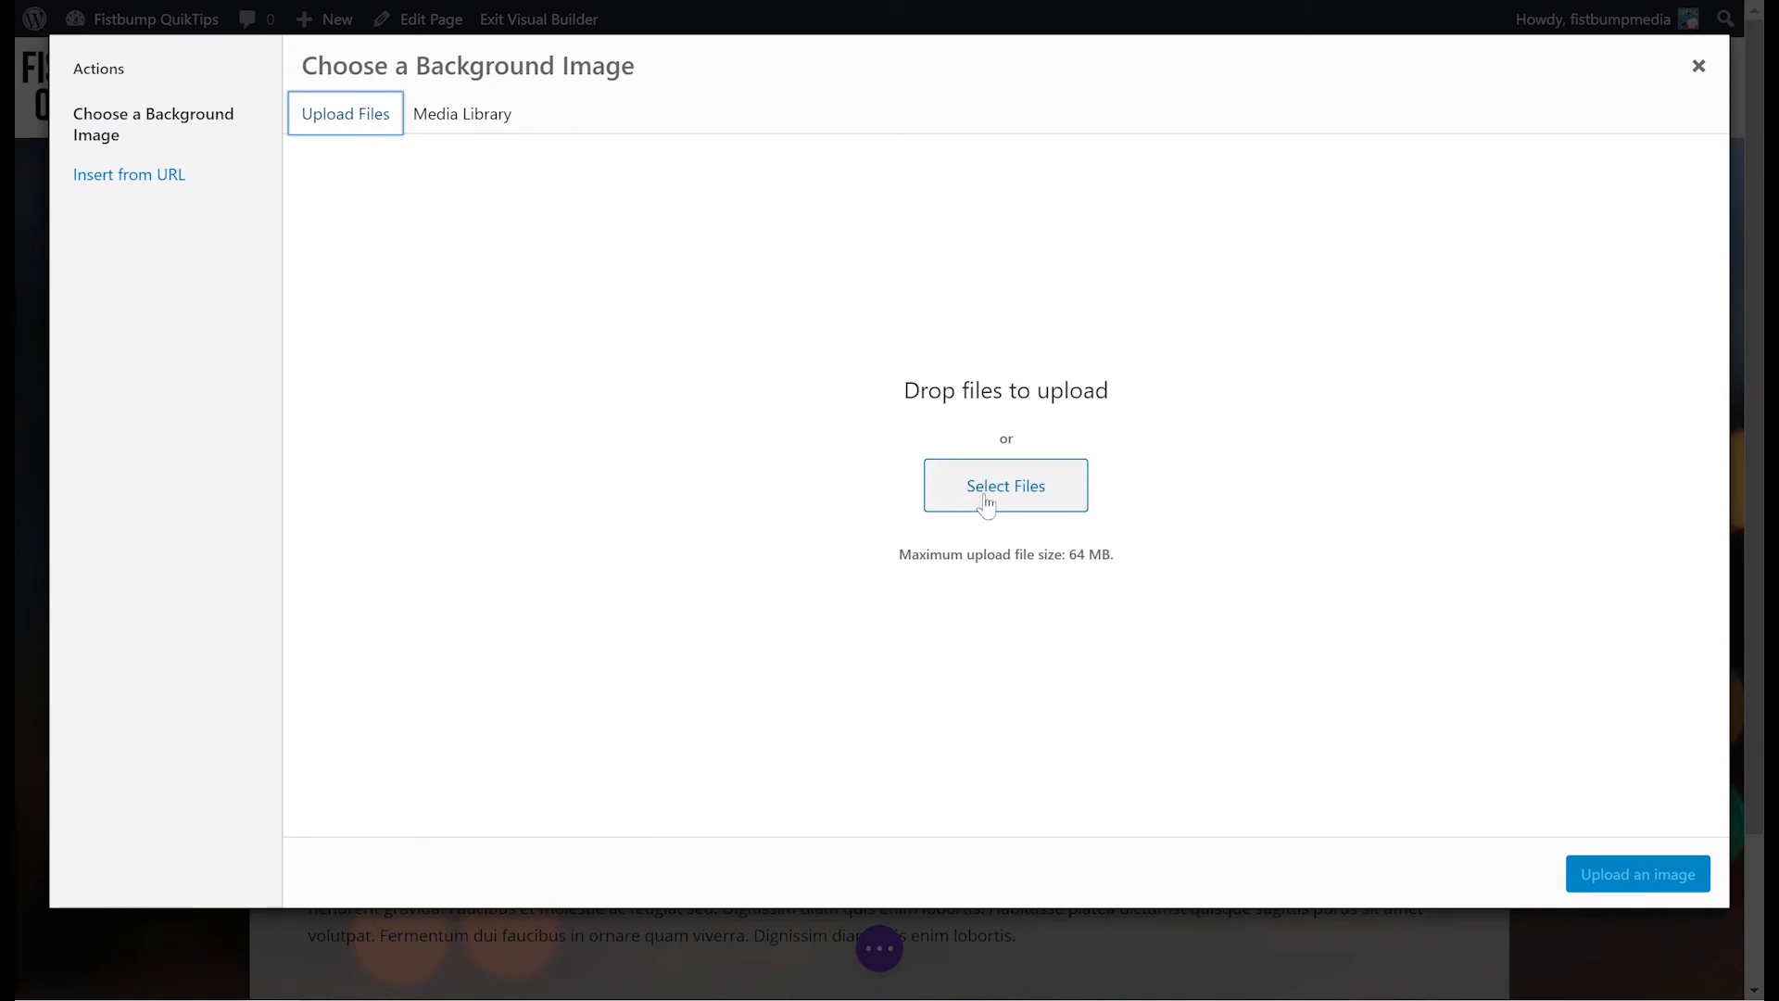
pyautogui.click(1698, 66)
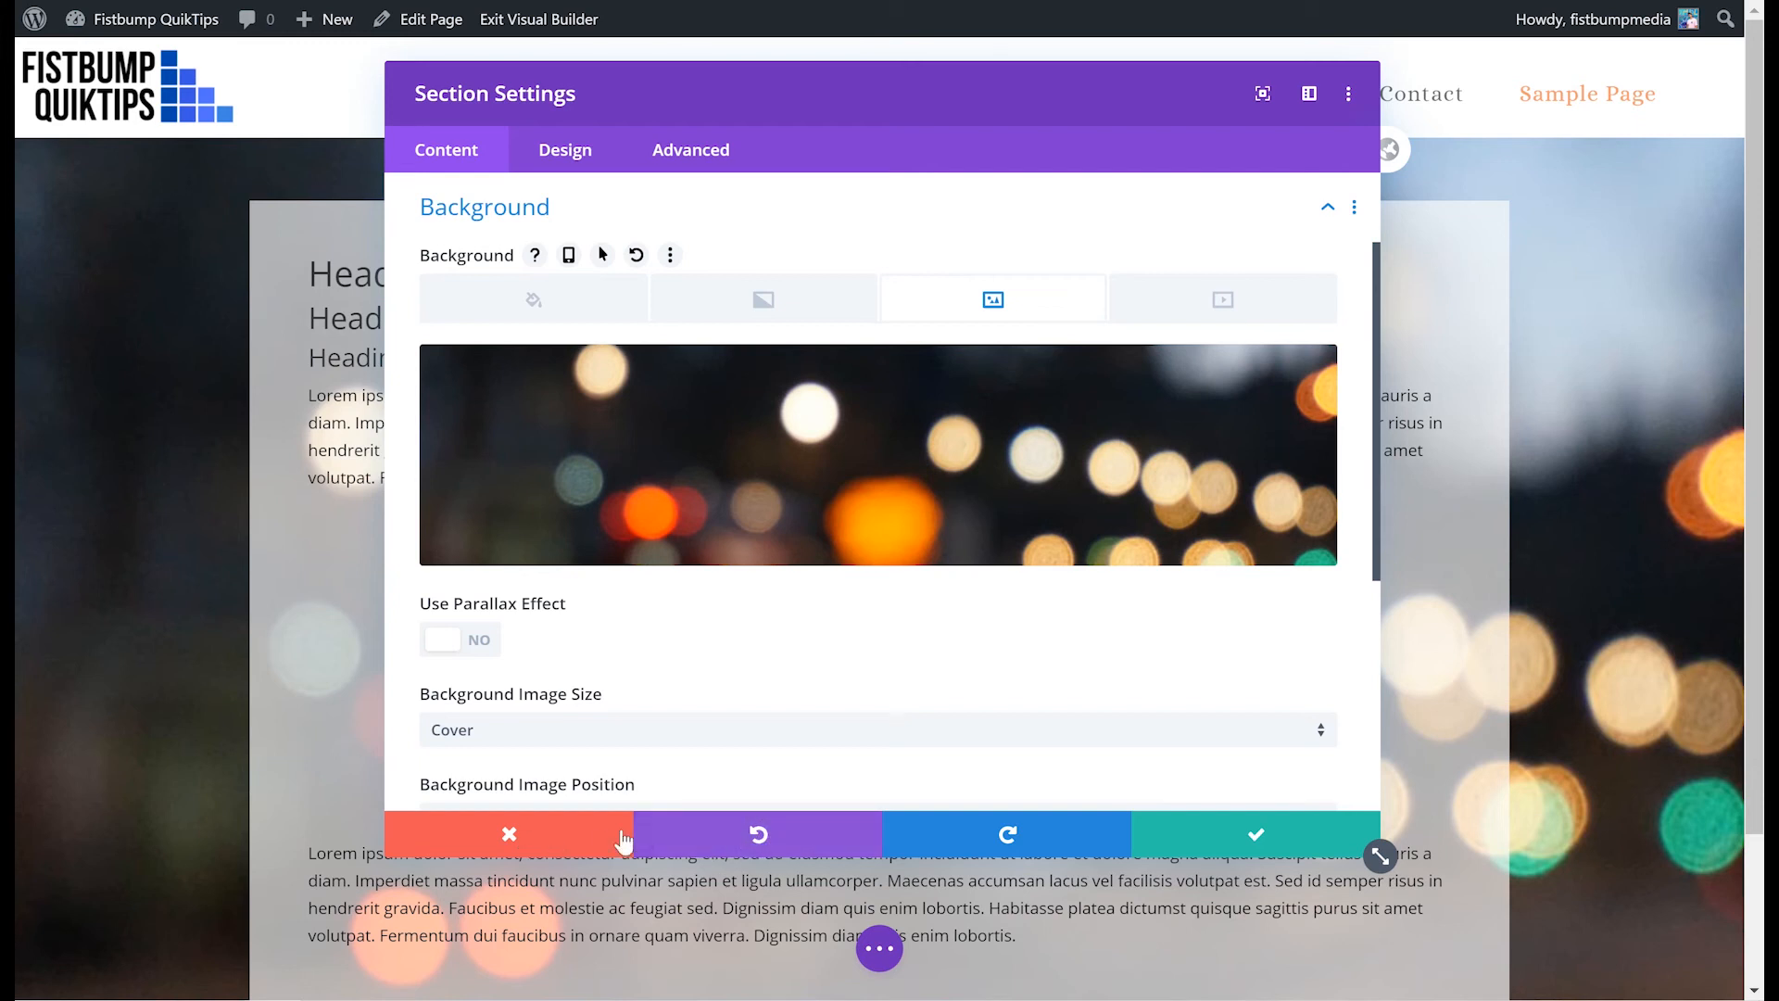
pyautogui.click(544, 832)
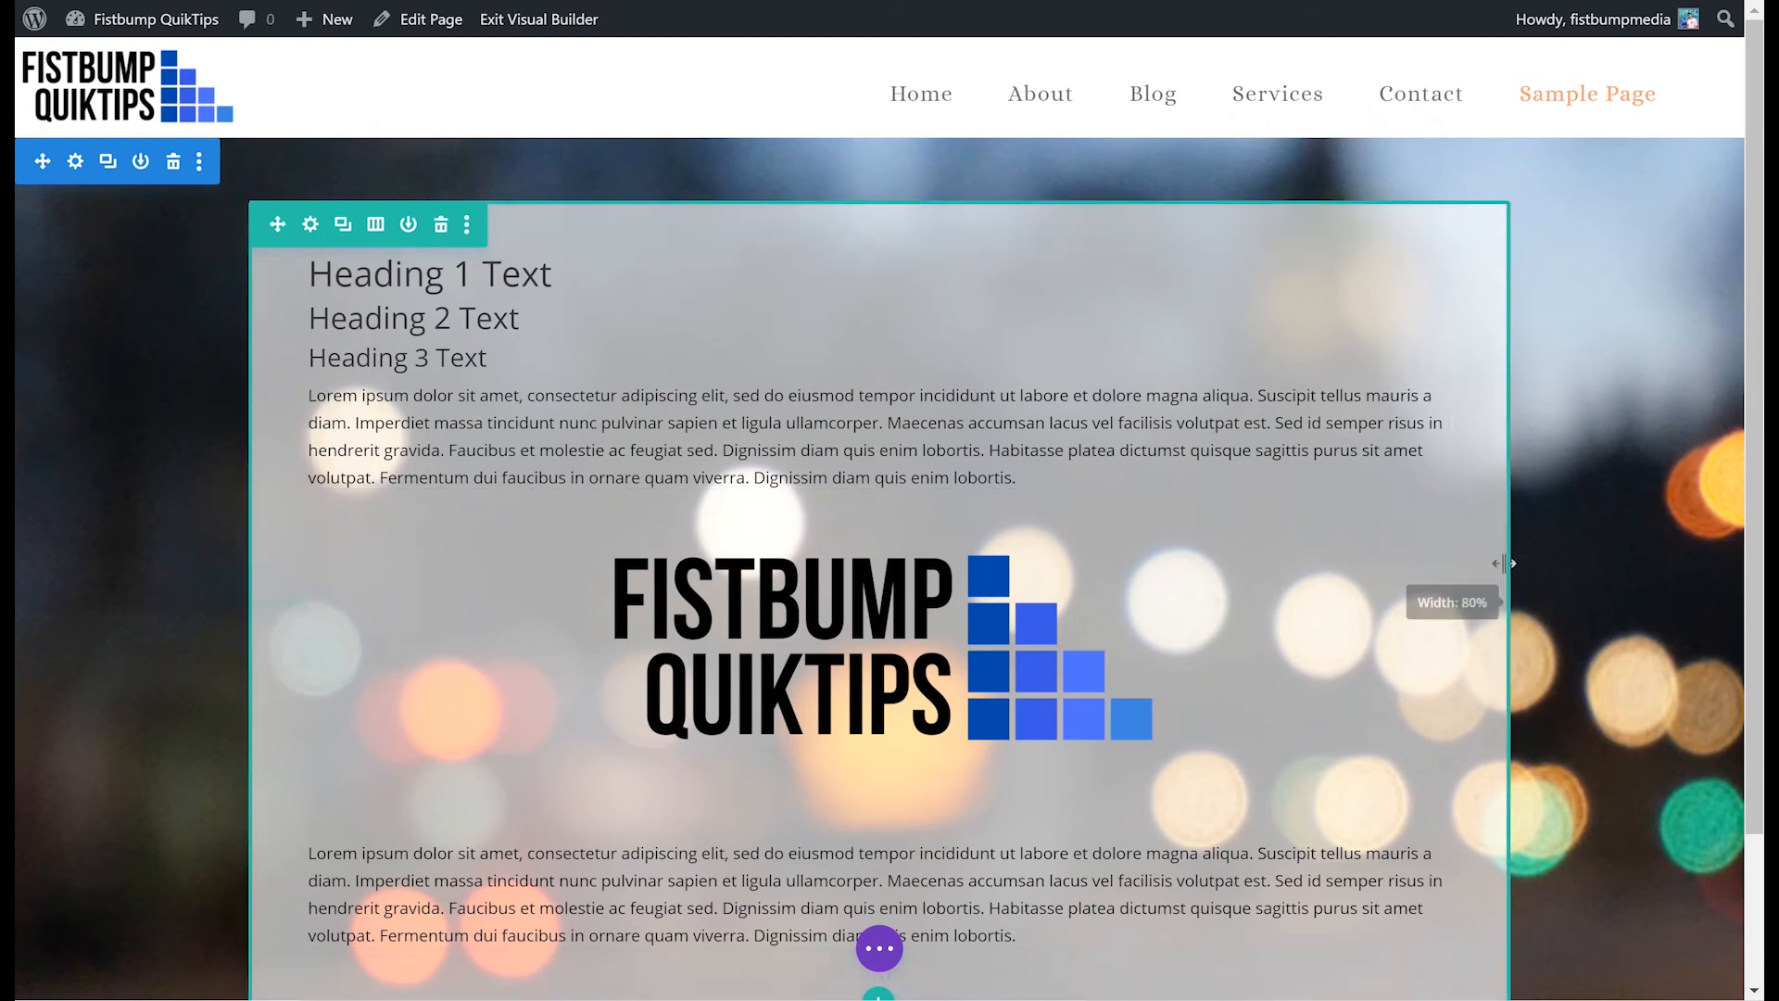
# - Try a red background color on the row, adjust its opacity, then discard the row changes
pyautogui.click(310, 224)
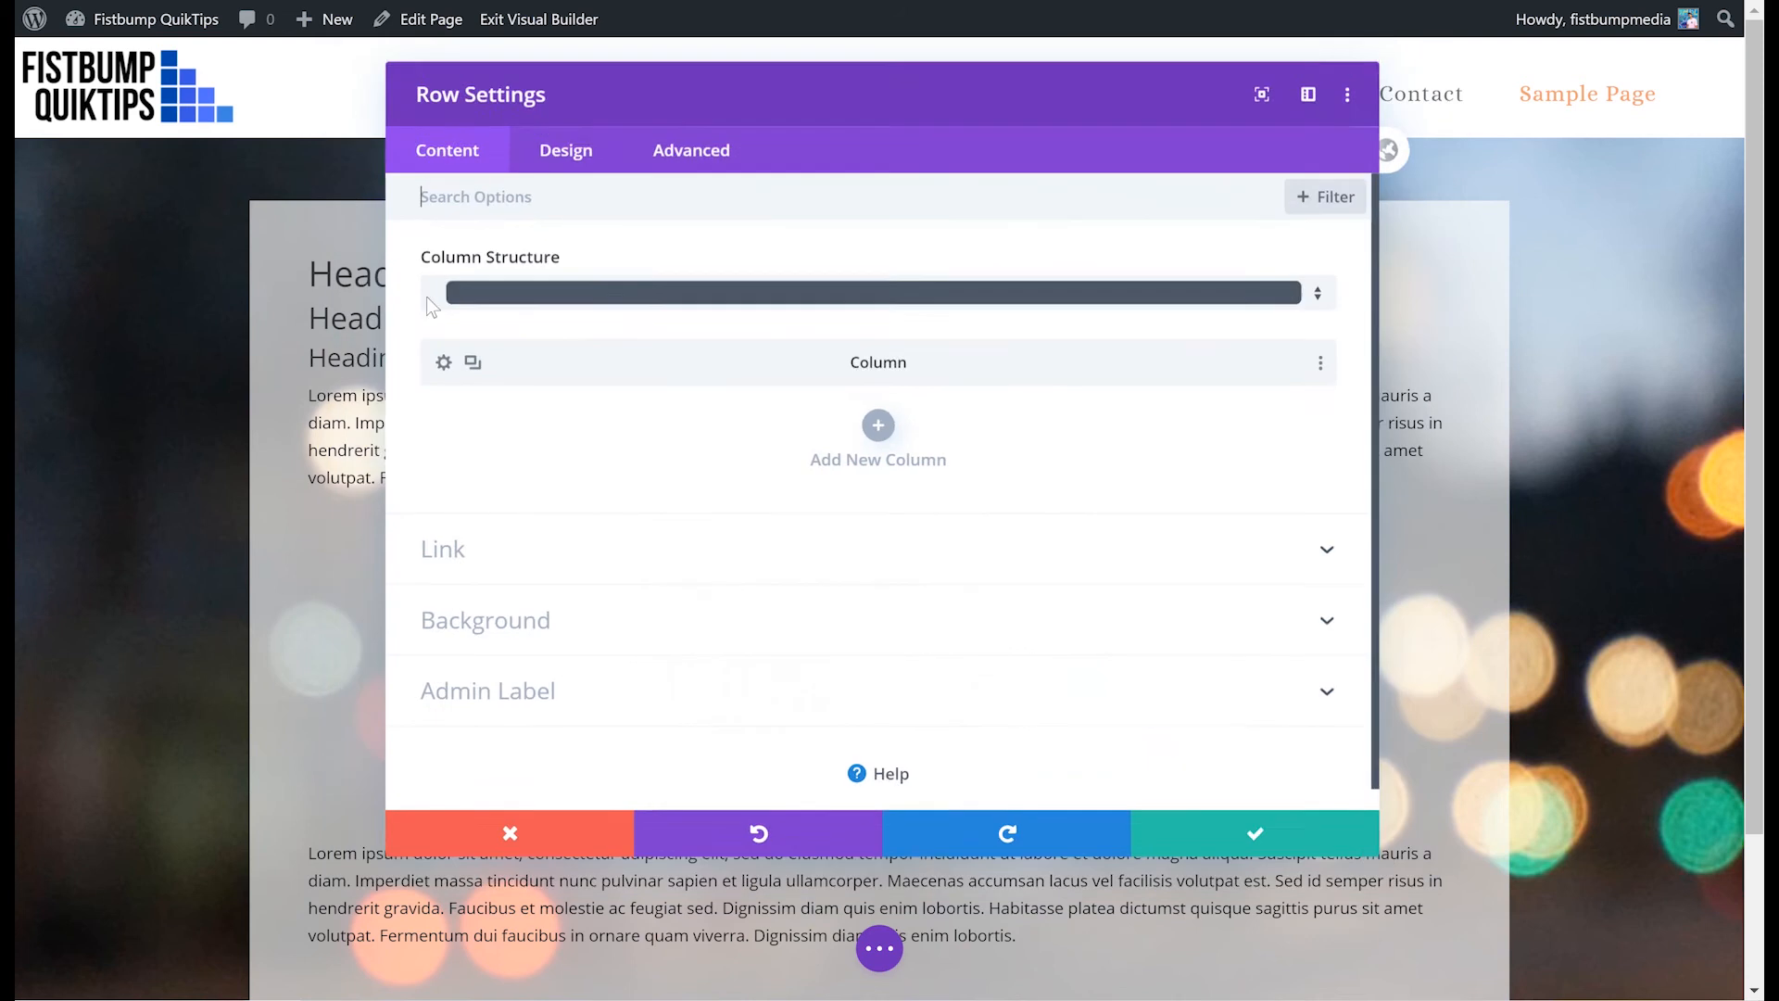
pyautogui.click(660, 639)
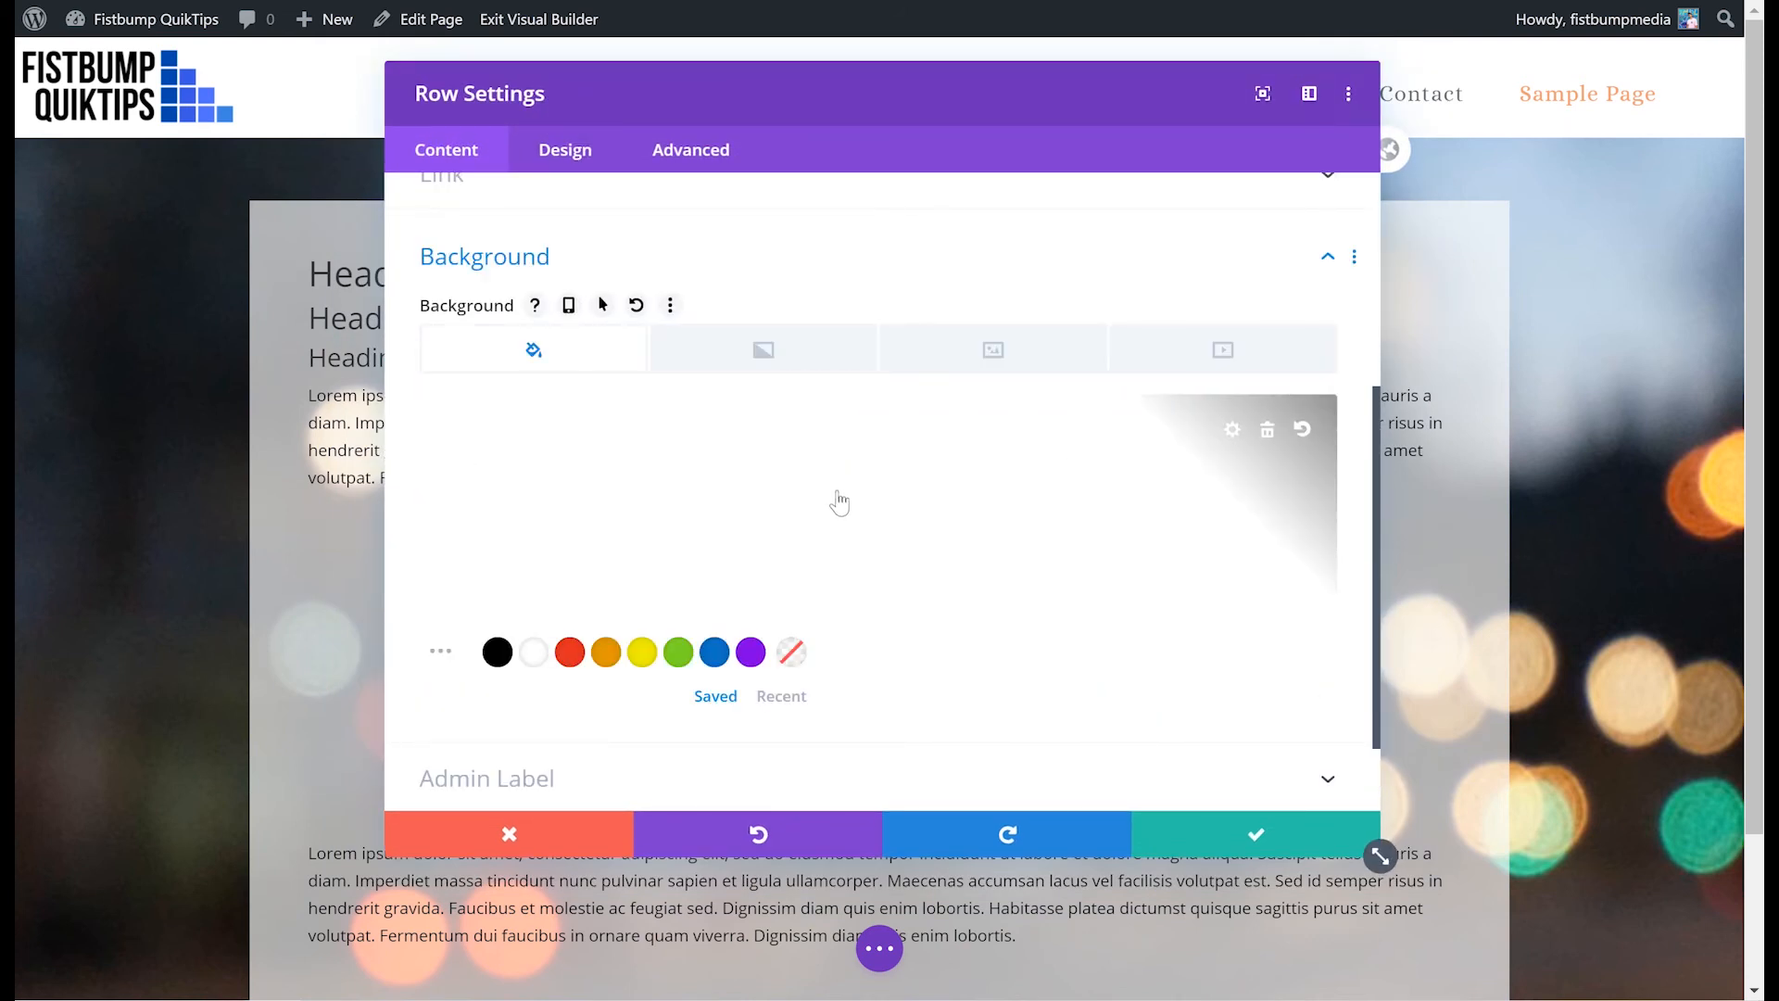
pyautogui.click(993, 358)
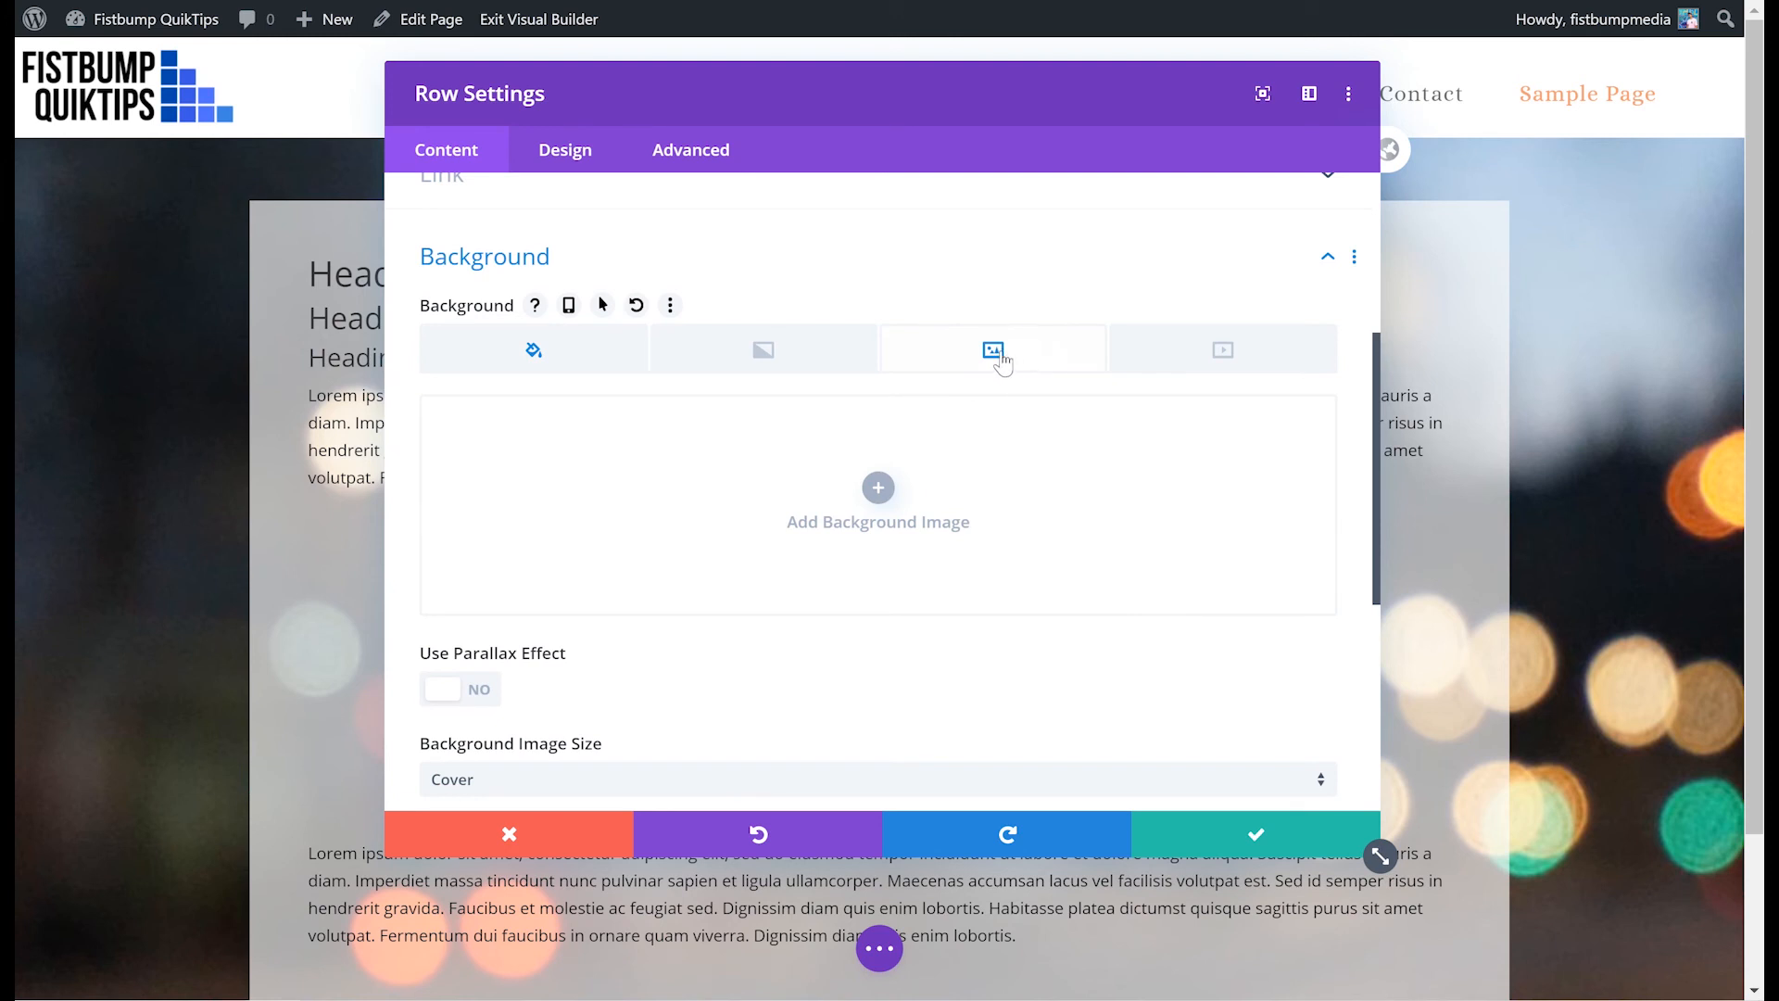
pyautogui.click(506, 362)
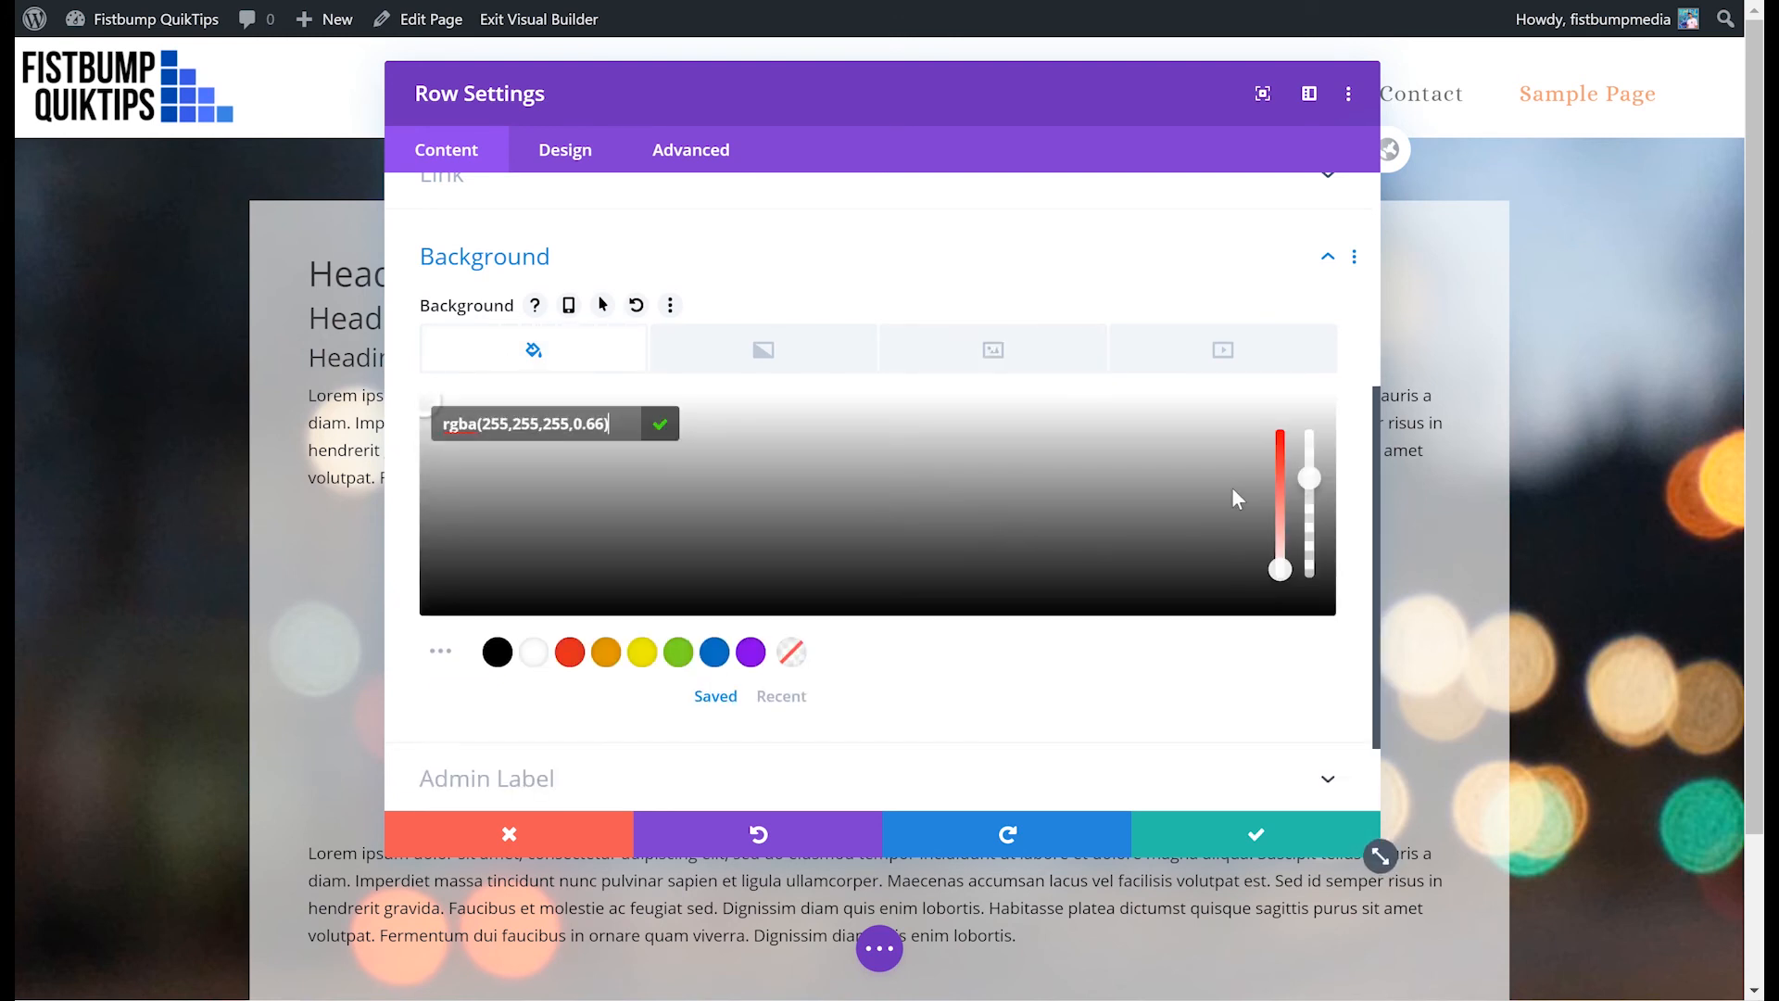
pyautogui.click(570, 653)
pyautogui.moveTo(879, 80); pyautogui.dragTo(1206, 58)
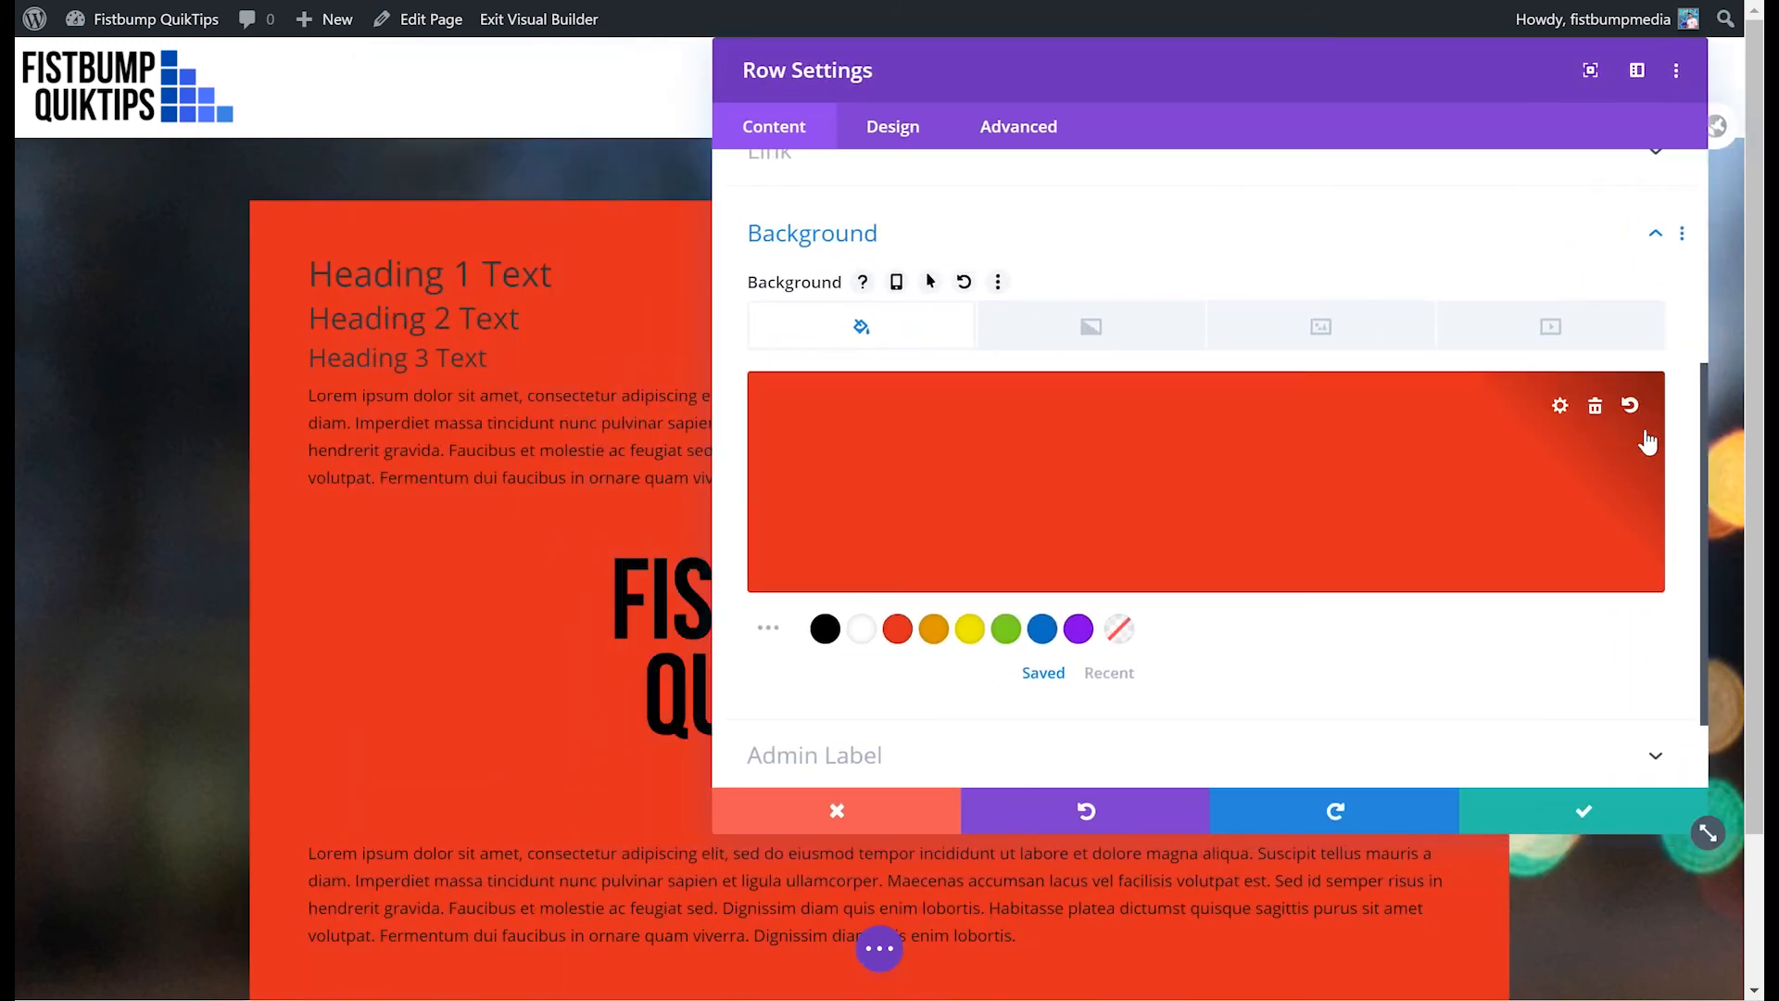
pyautogui.click(1636, 440)
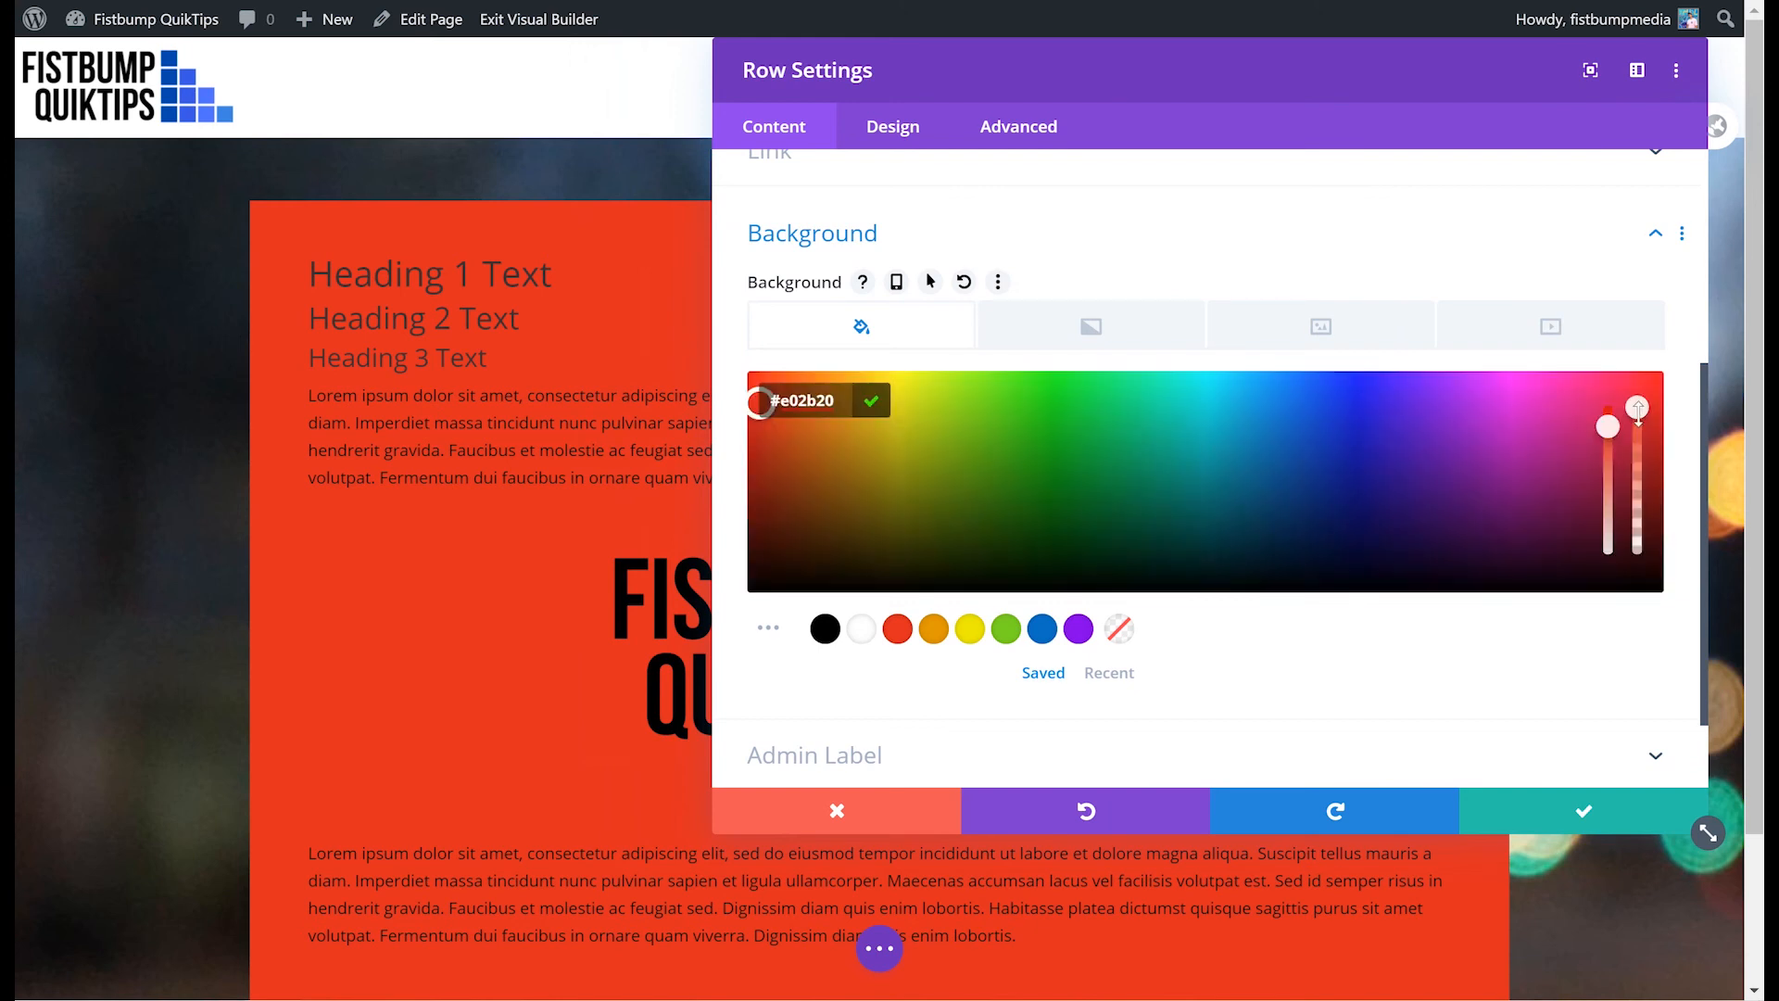
pyautogui.moveTo(1641, 470); pyautogui.dragTo(1637, 413)
pyautogui.click(858, 814)
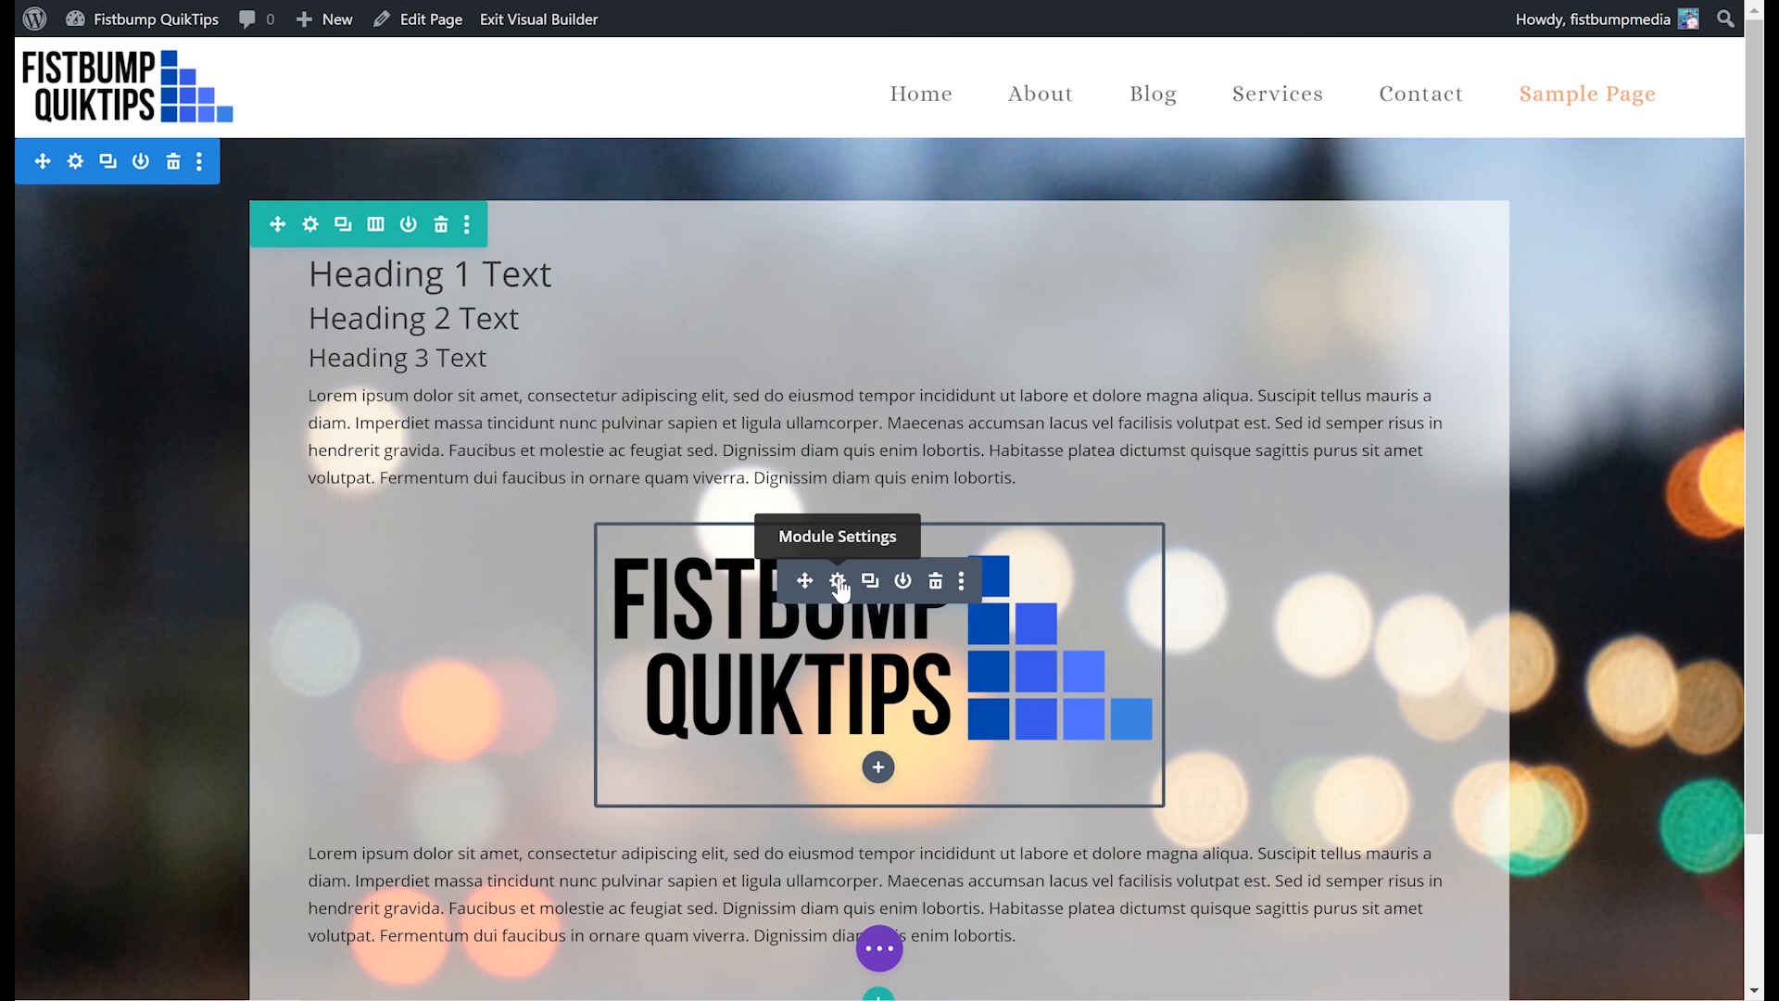
# - Replace the image module's picture with the yoga-tile-03 wave pattern from the media library
pyautogui.click(839, 582)
pyautogui.click(1263, 402)
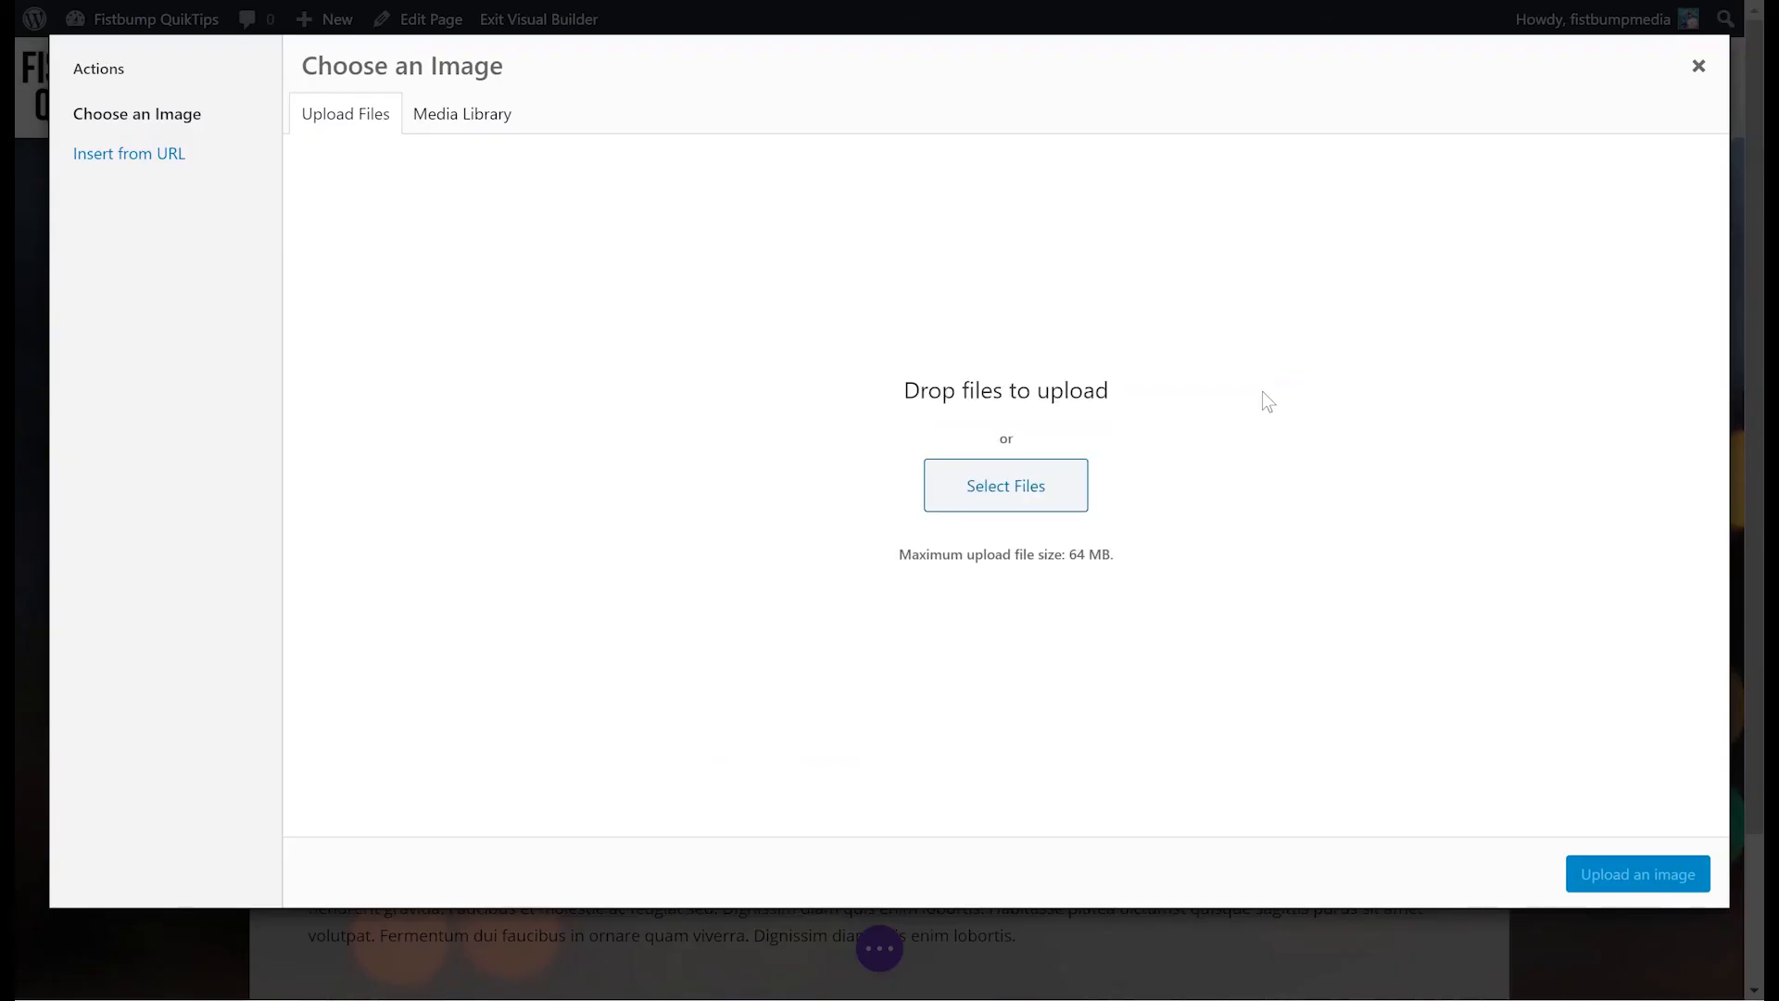
pyautogui.click(428, 121)
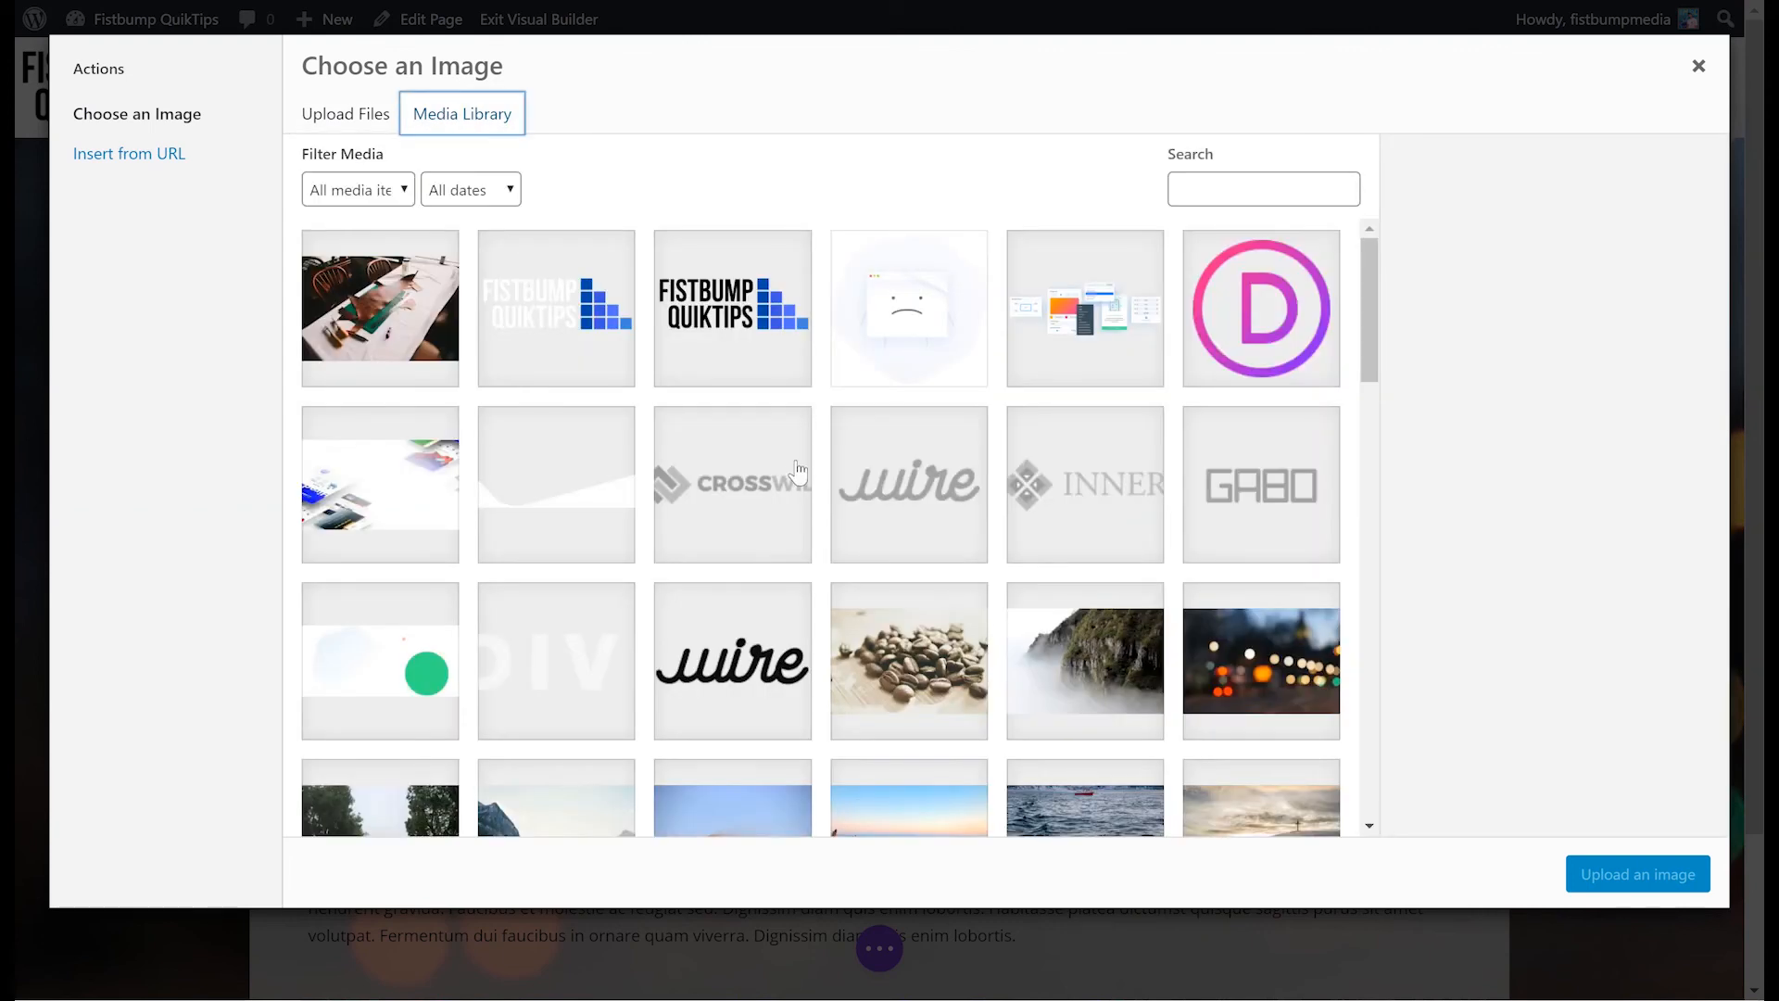
pyautogui.scroll(-4, 851, 486)
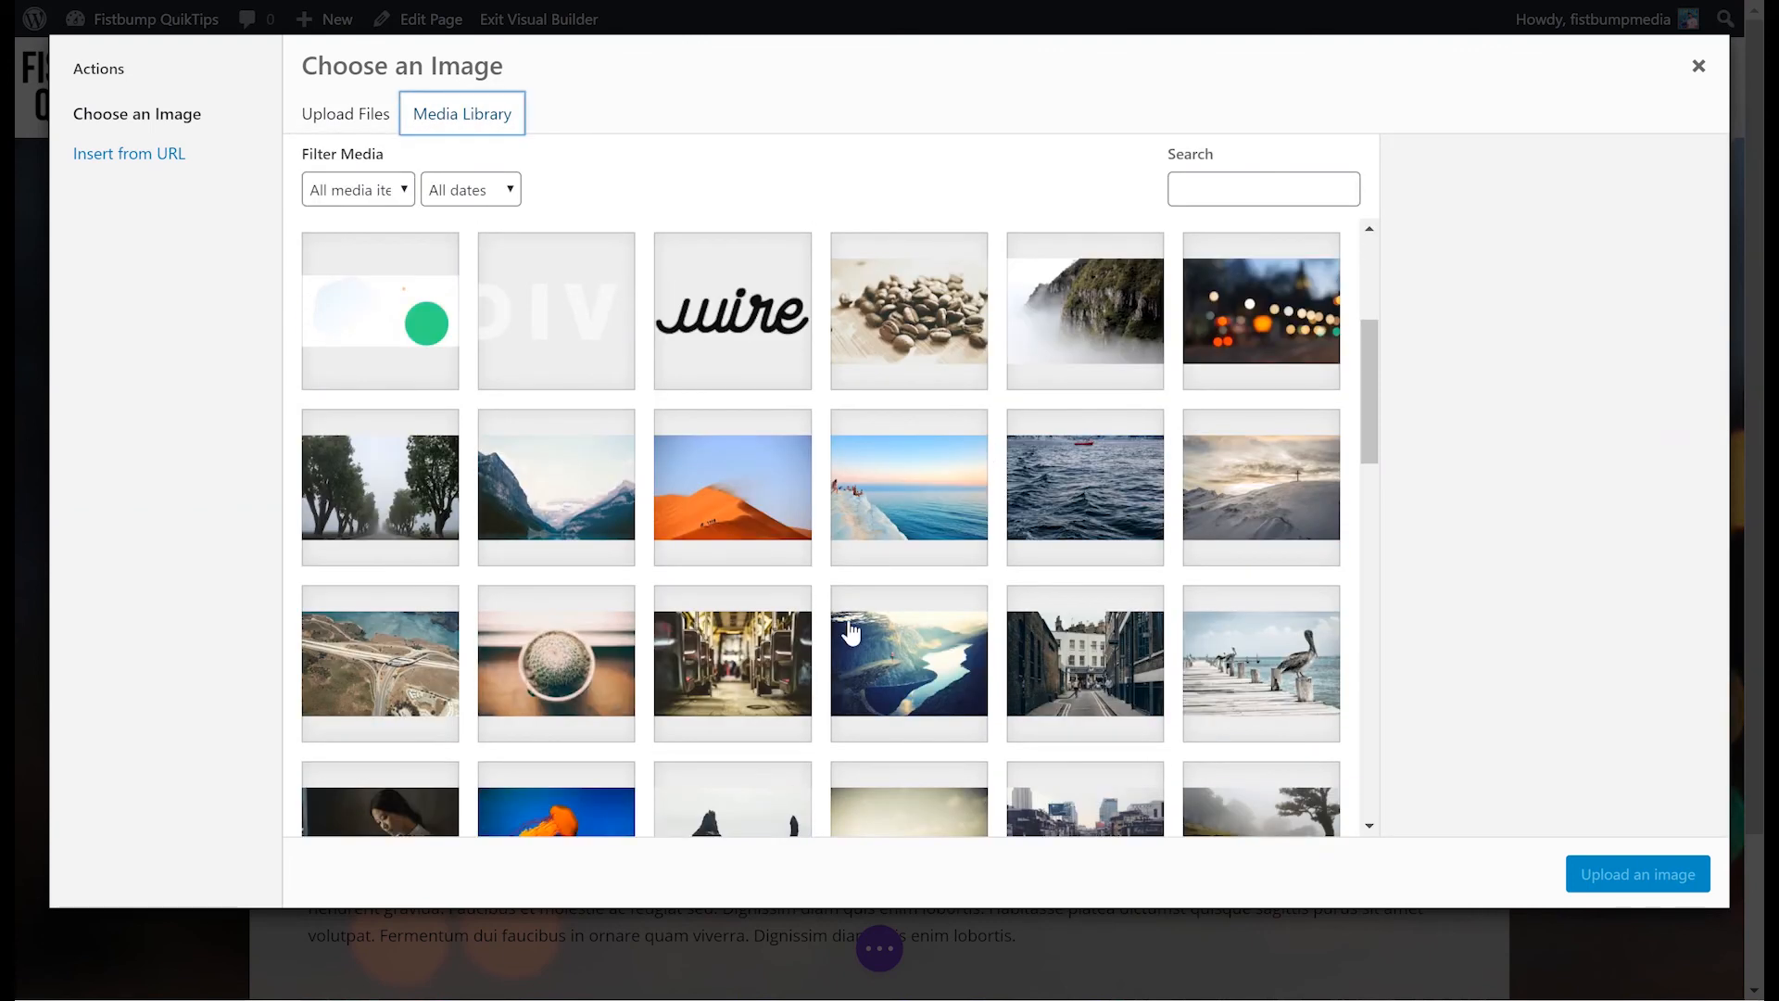
pyautogui.scroll(-5, 851, 632)
pyautogui.scroll(-5, 851, 632)
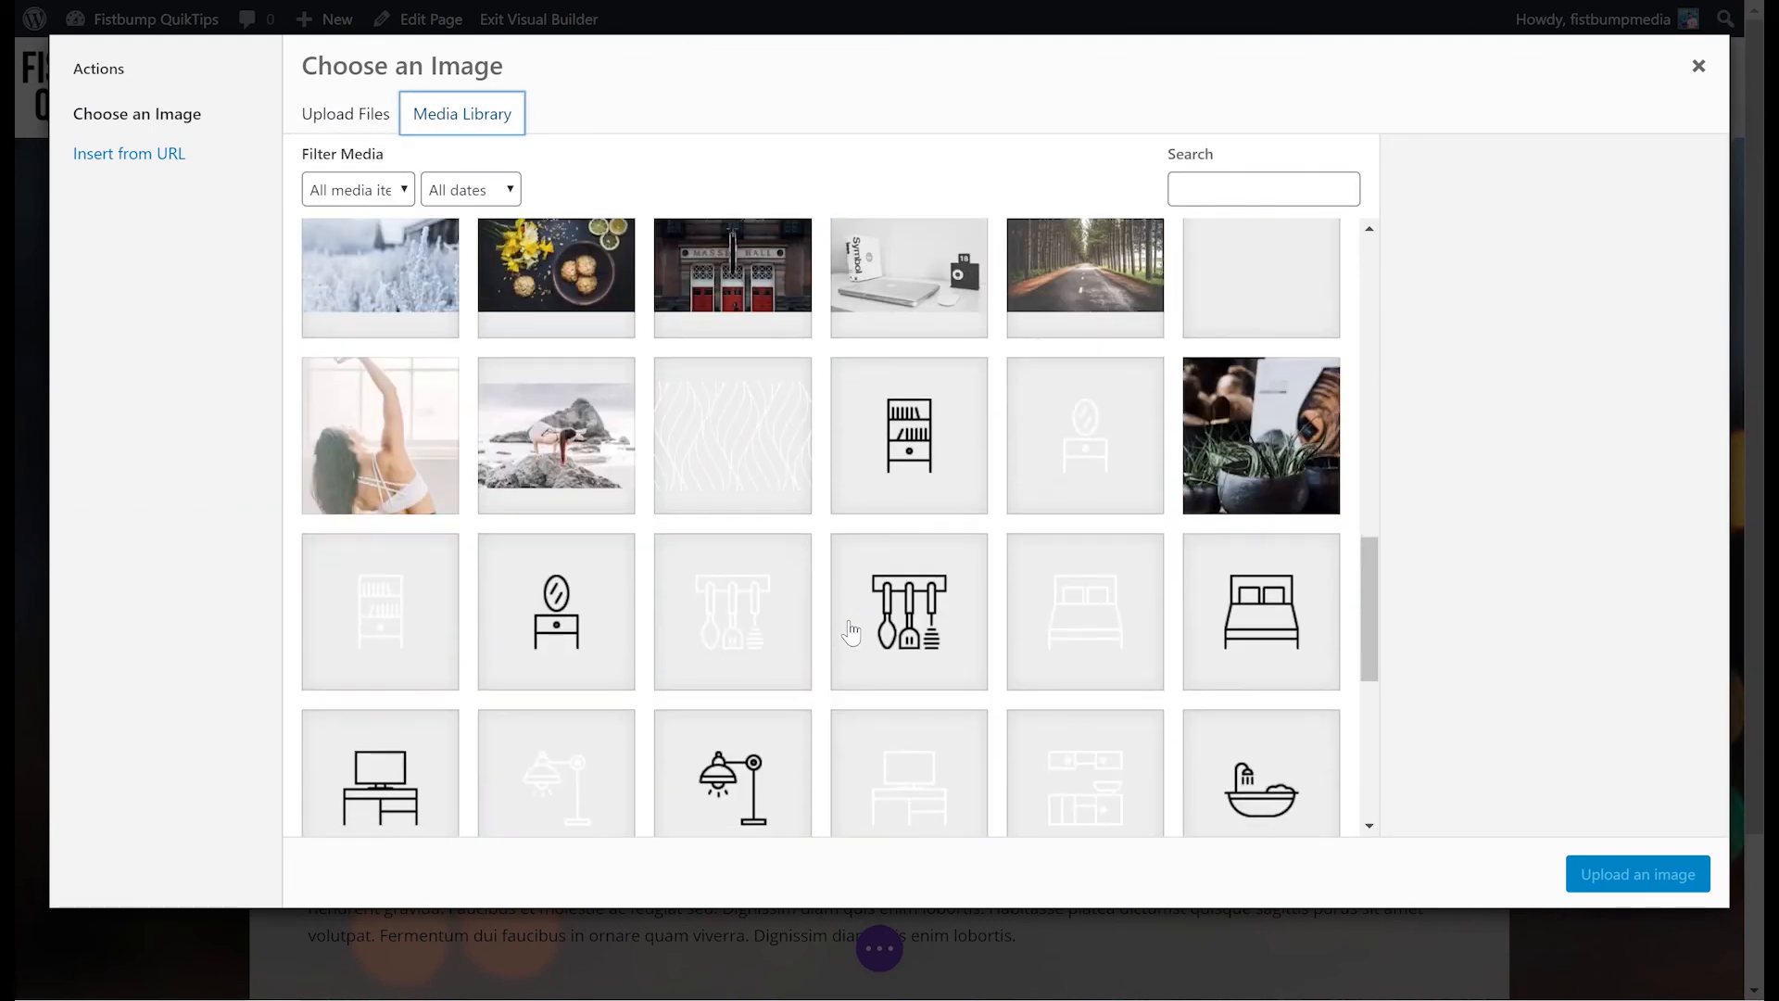
pyautogui.click(729, 469)
pyautogui.click(1628, 889)
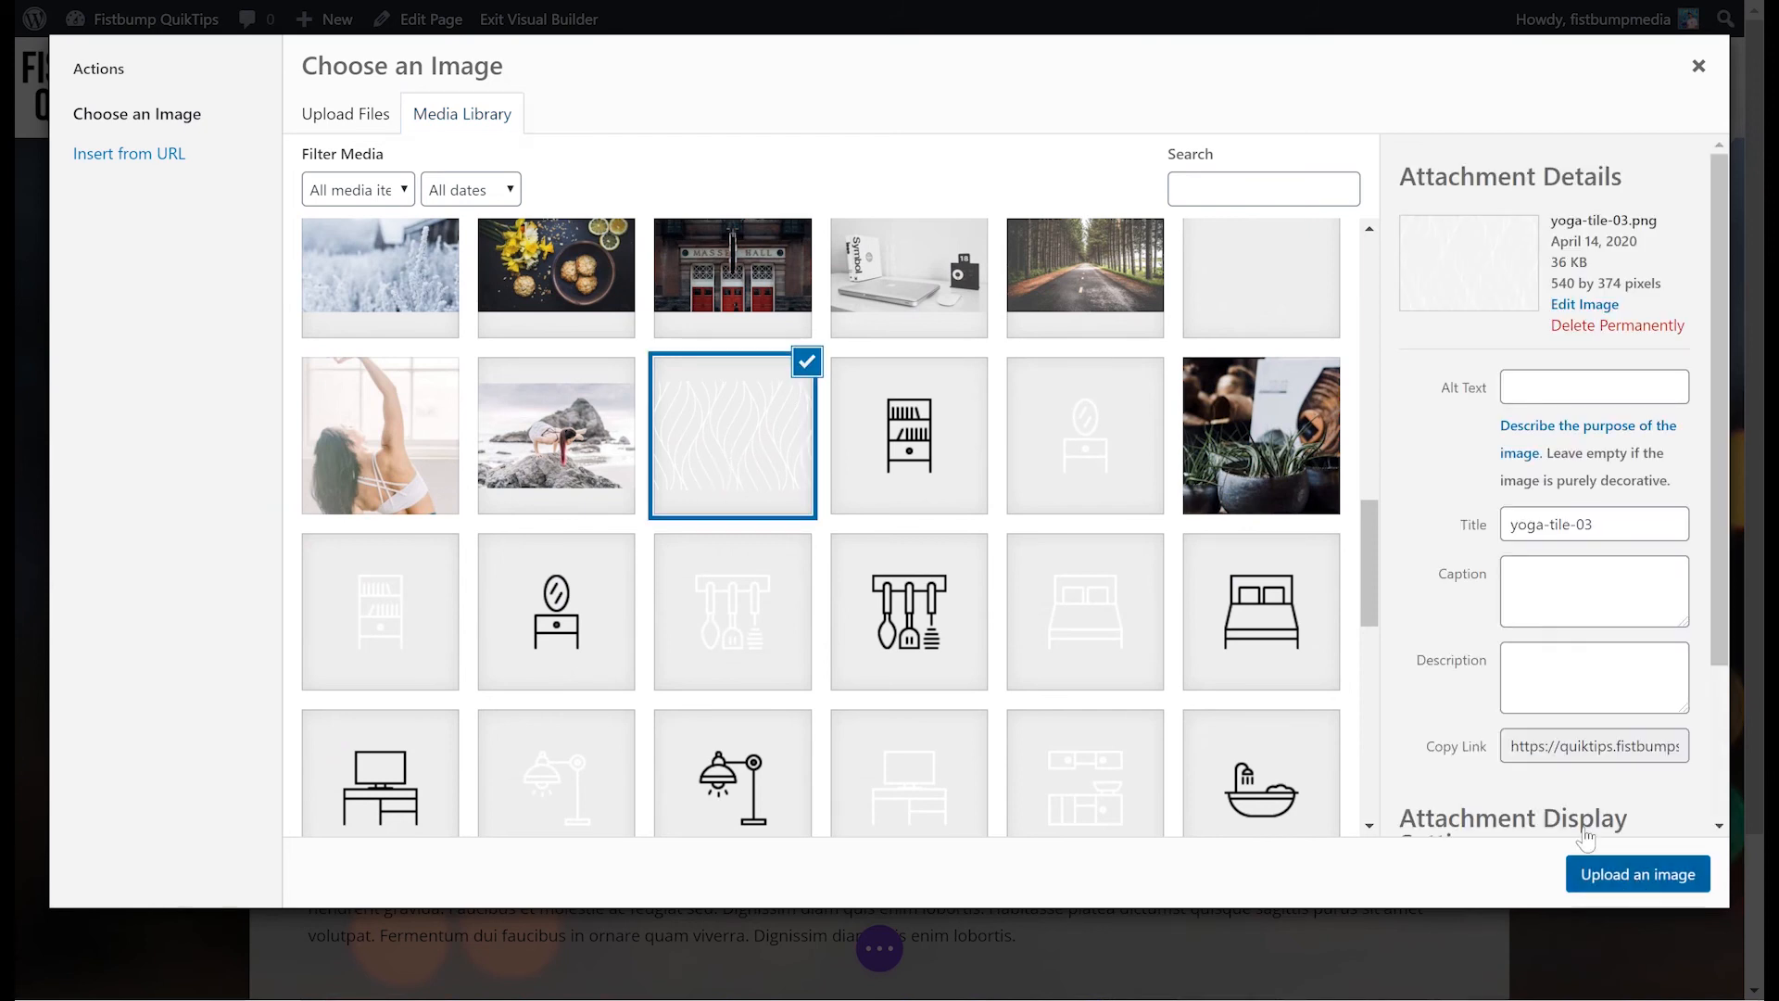
pyautogui.click(1586, 809)
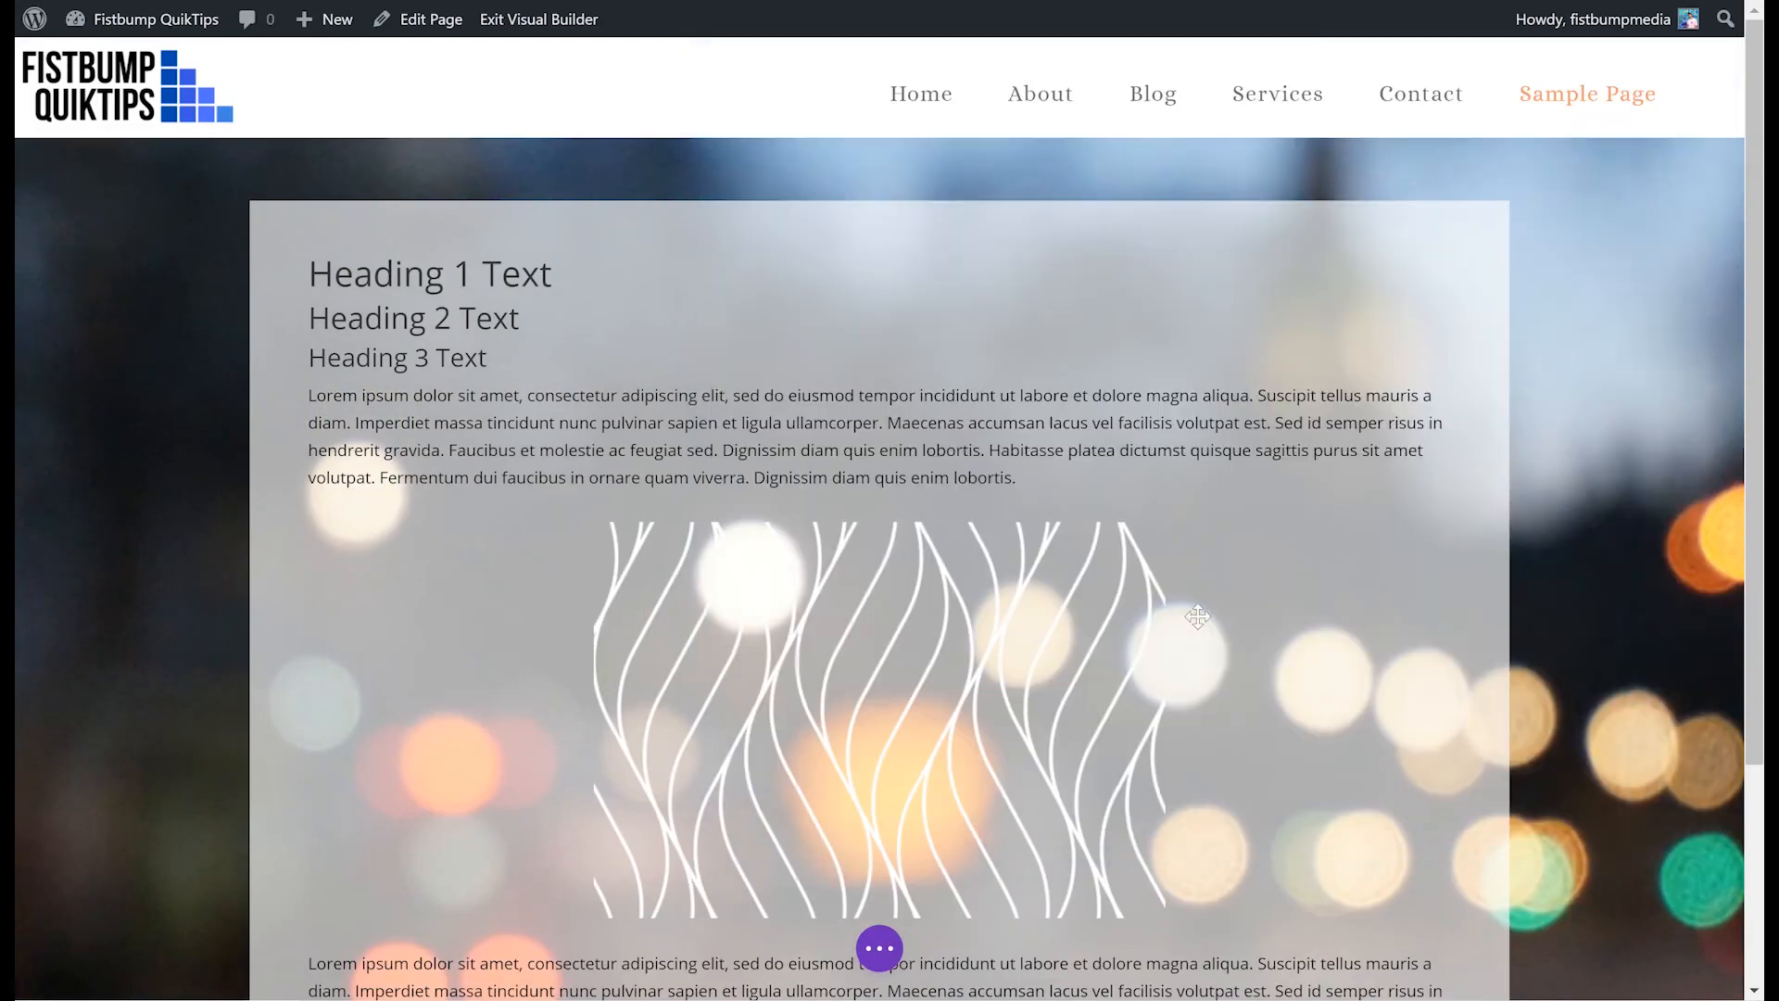
pyautogui.scroll(-3, 1011, 366)
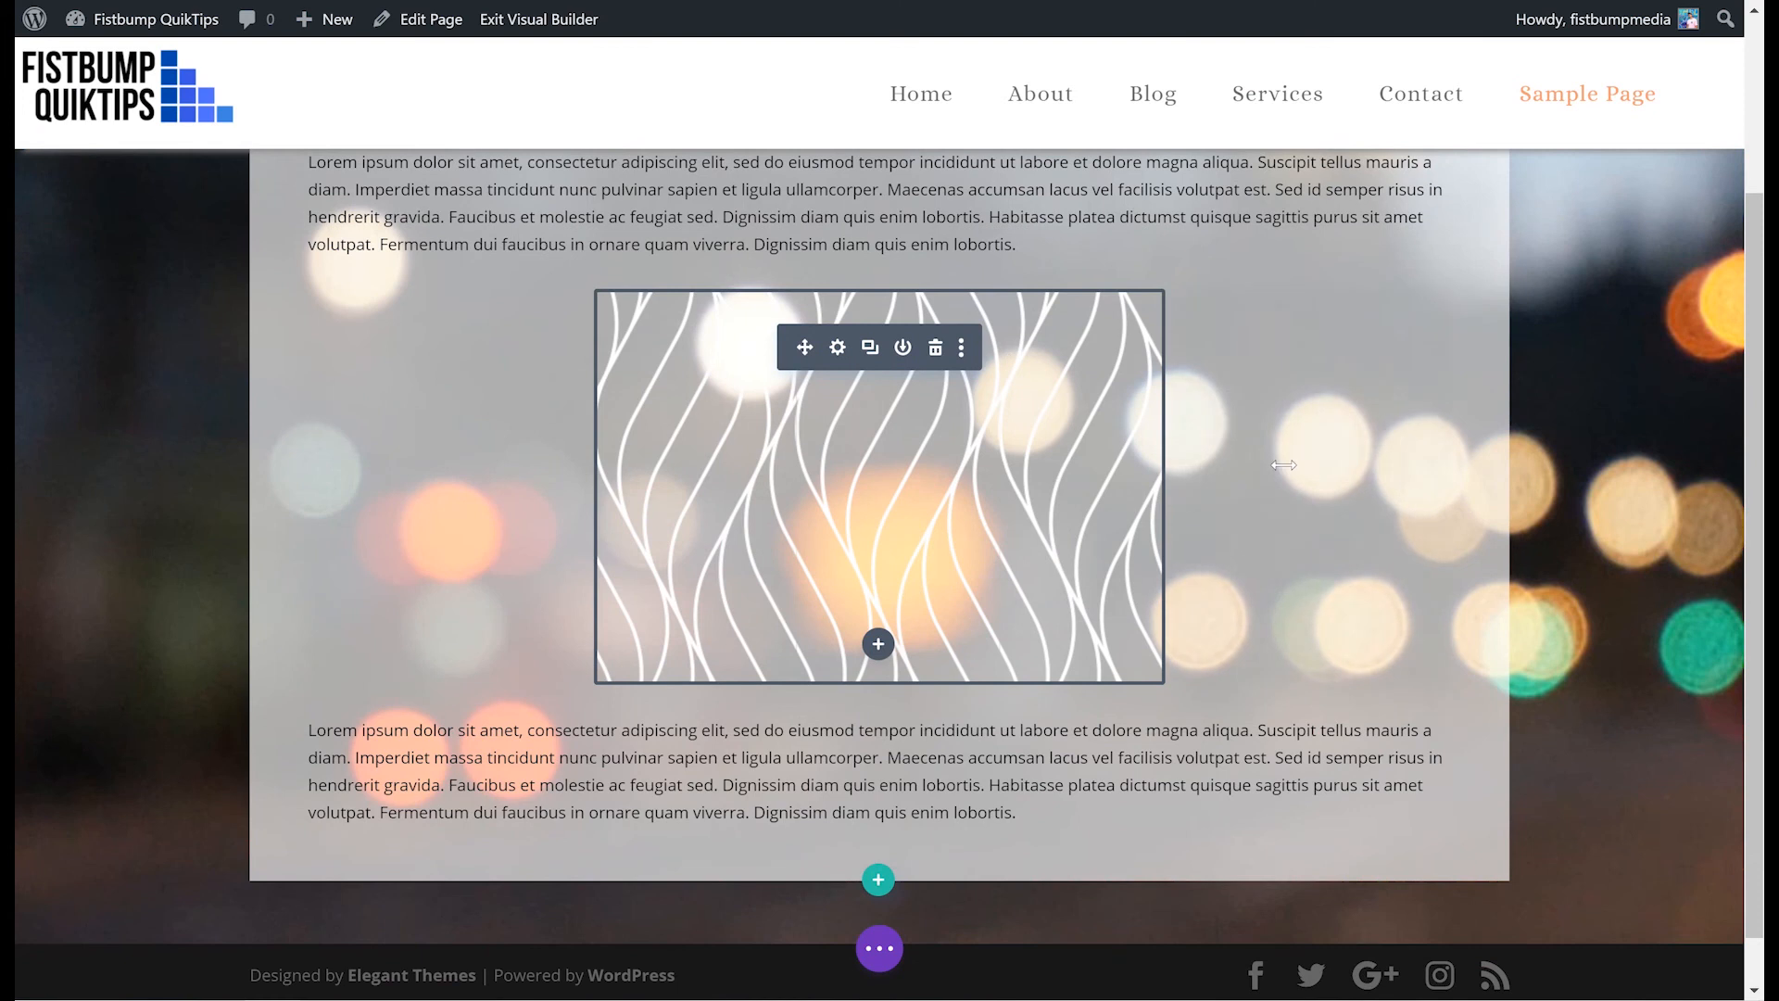
pyautogui.scroll(3, 1017, 575)
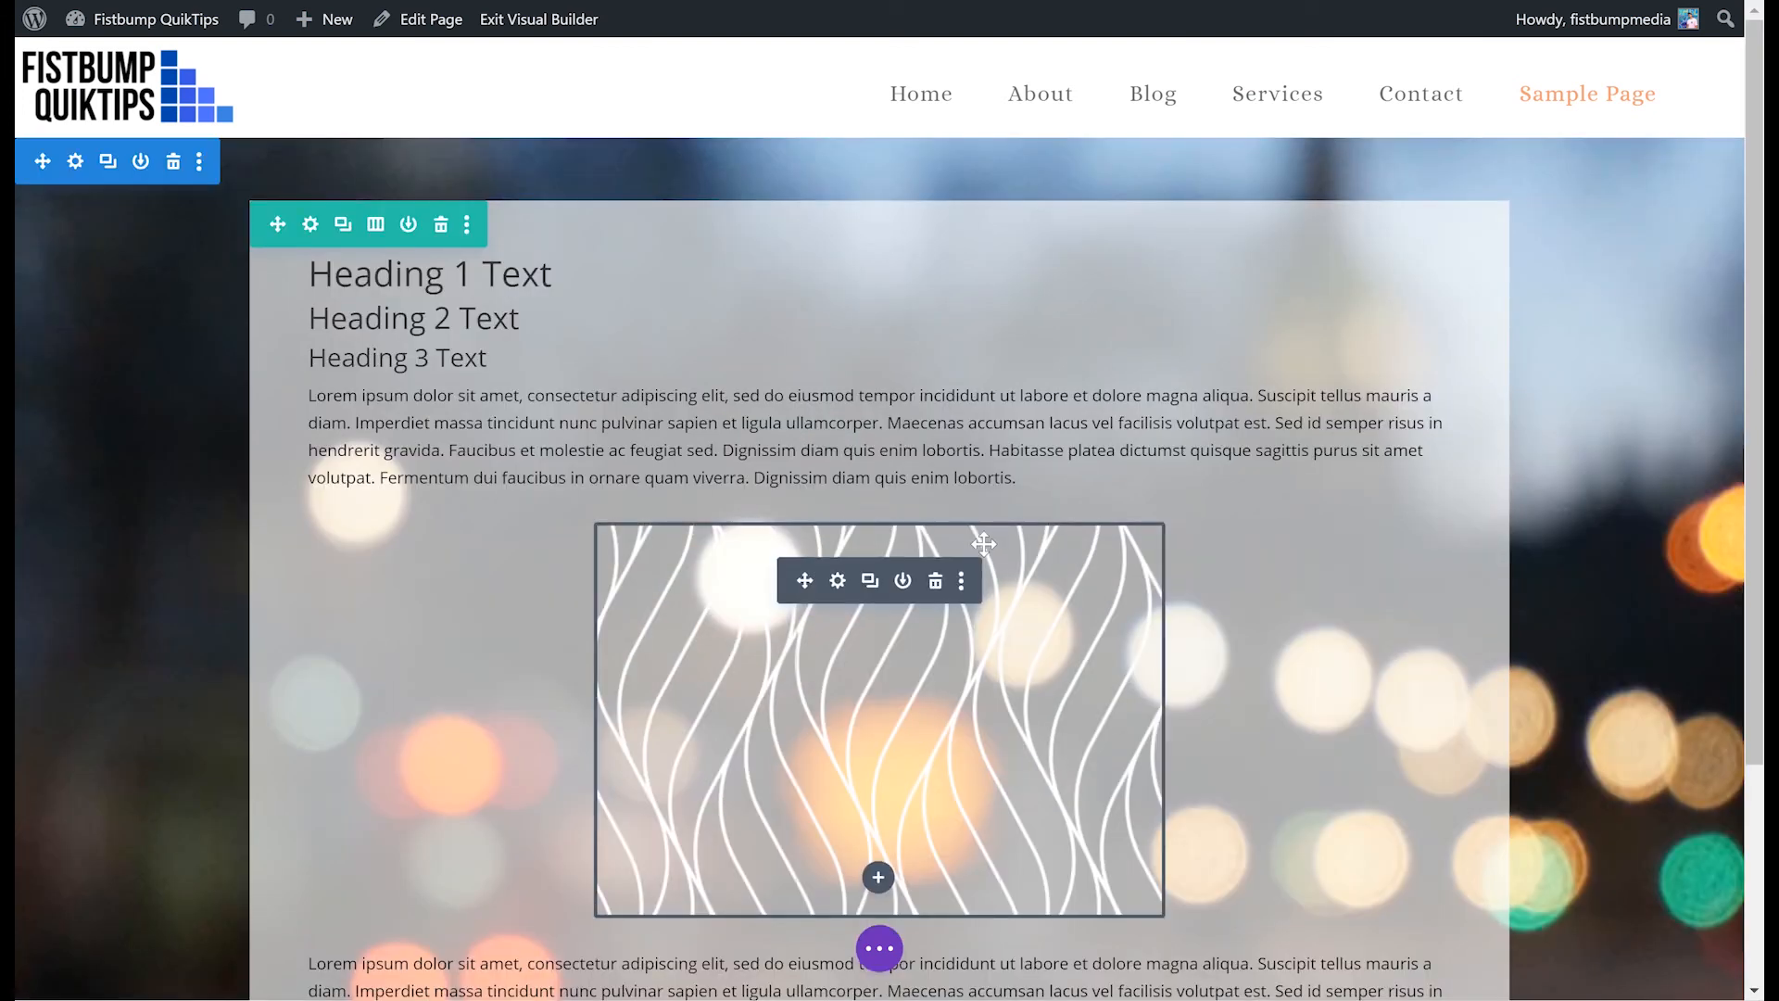